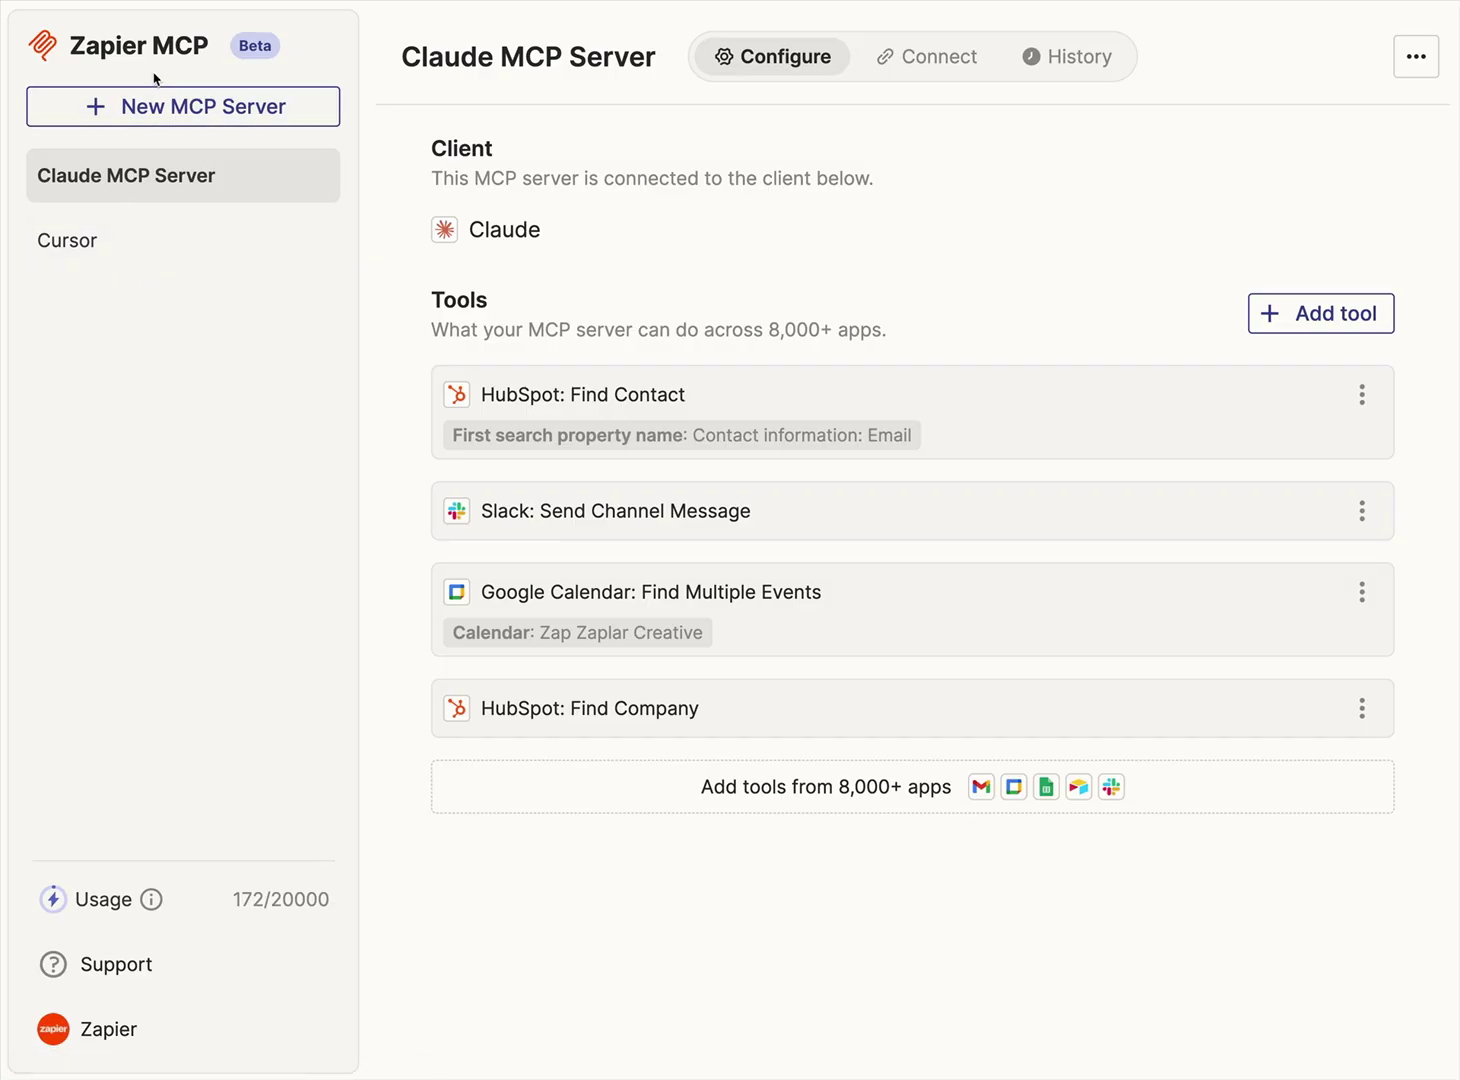
- Start a new MCP server, browse the client list, then cancel without creating it
{"action": "left_click", "coordinate": [196, 116]}
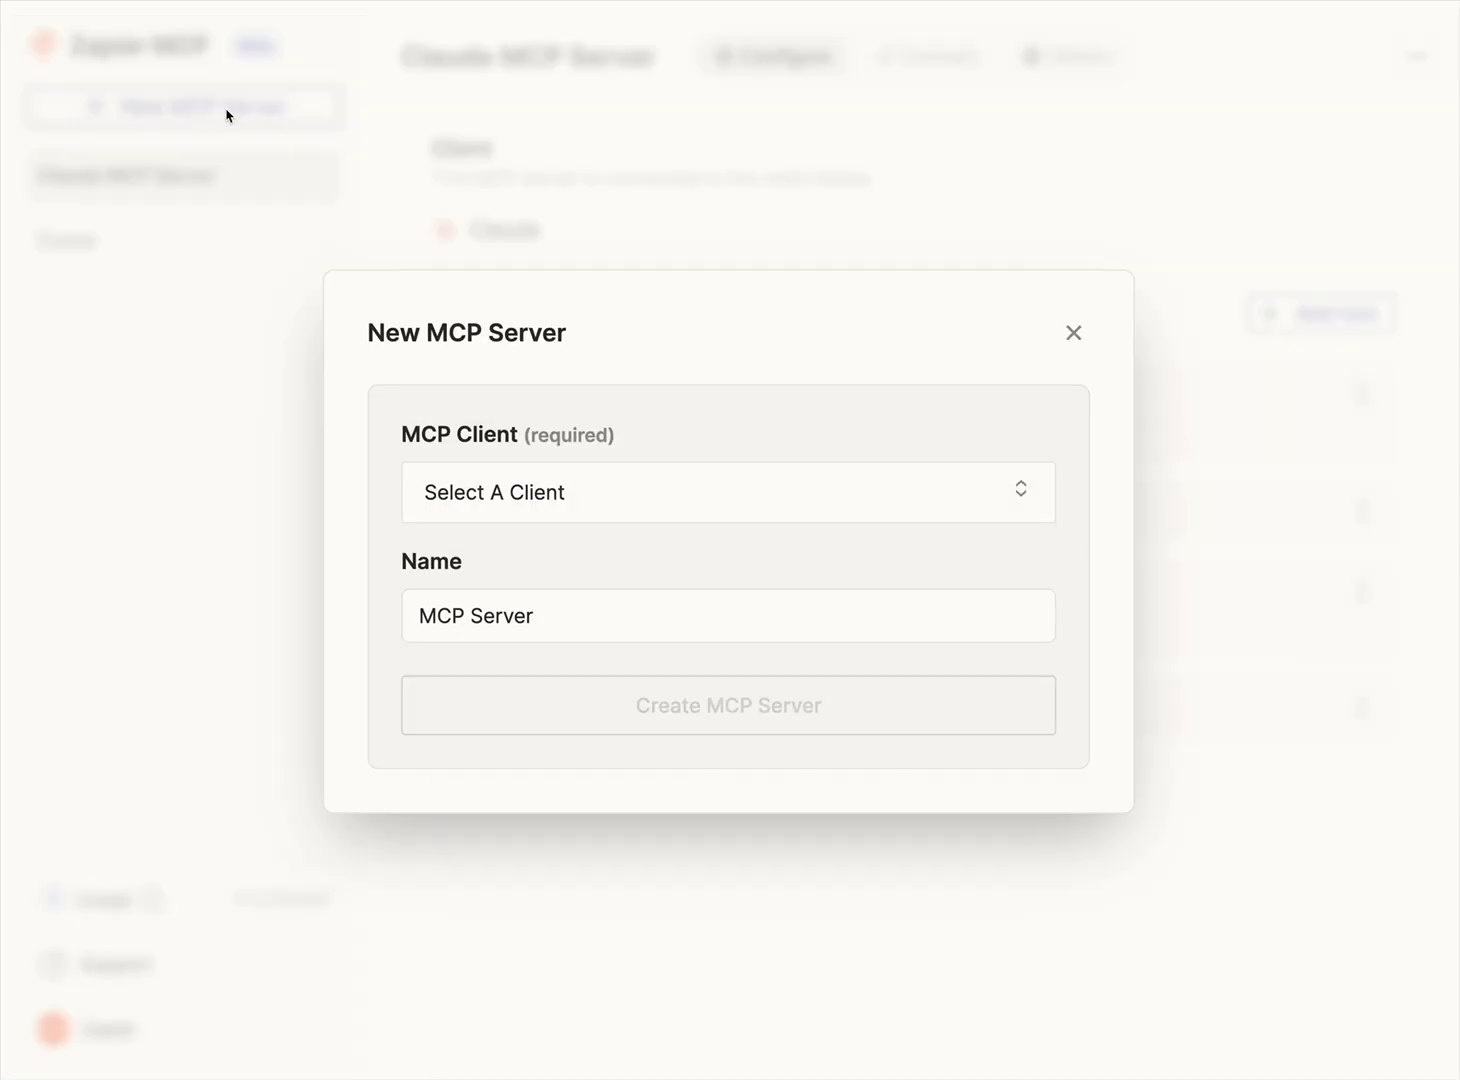
{"action": "left_click", "coordinate": [496, 500]}
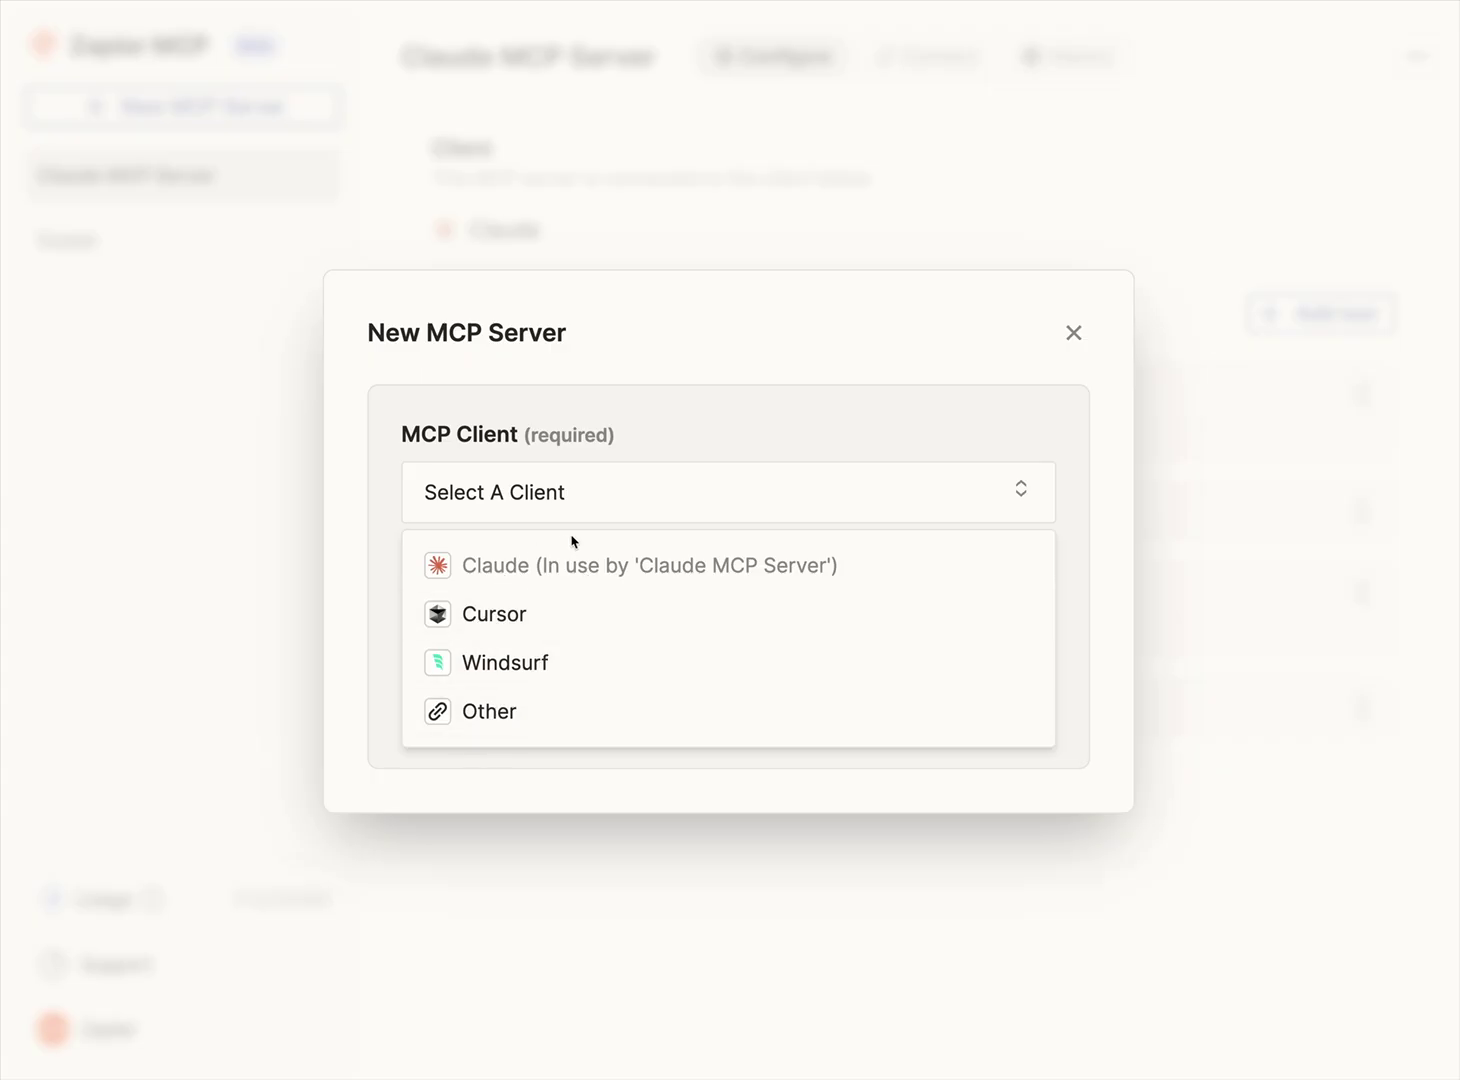
{"action": "left_click", "coordinate": [636, 491]}
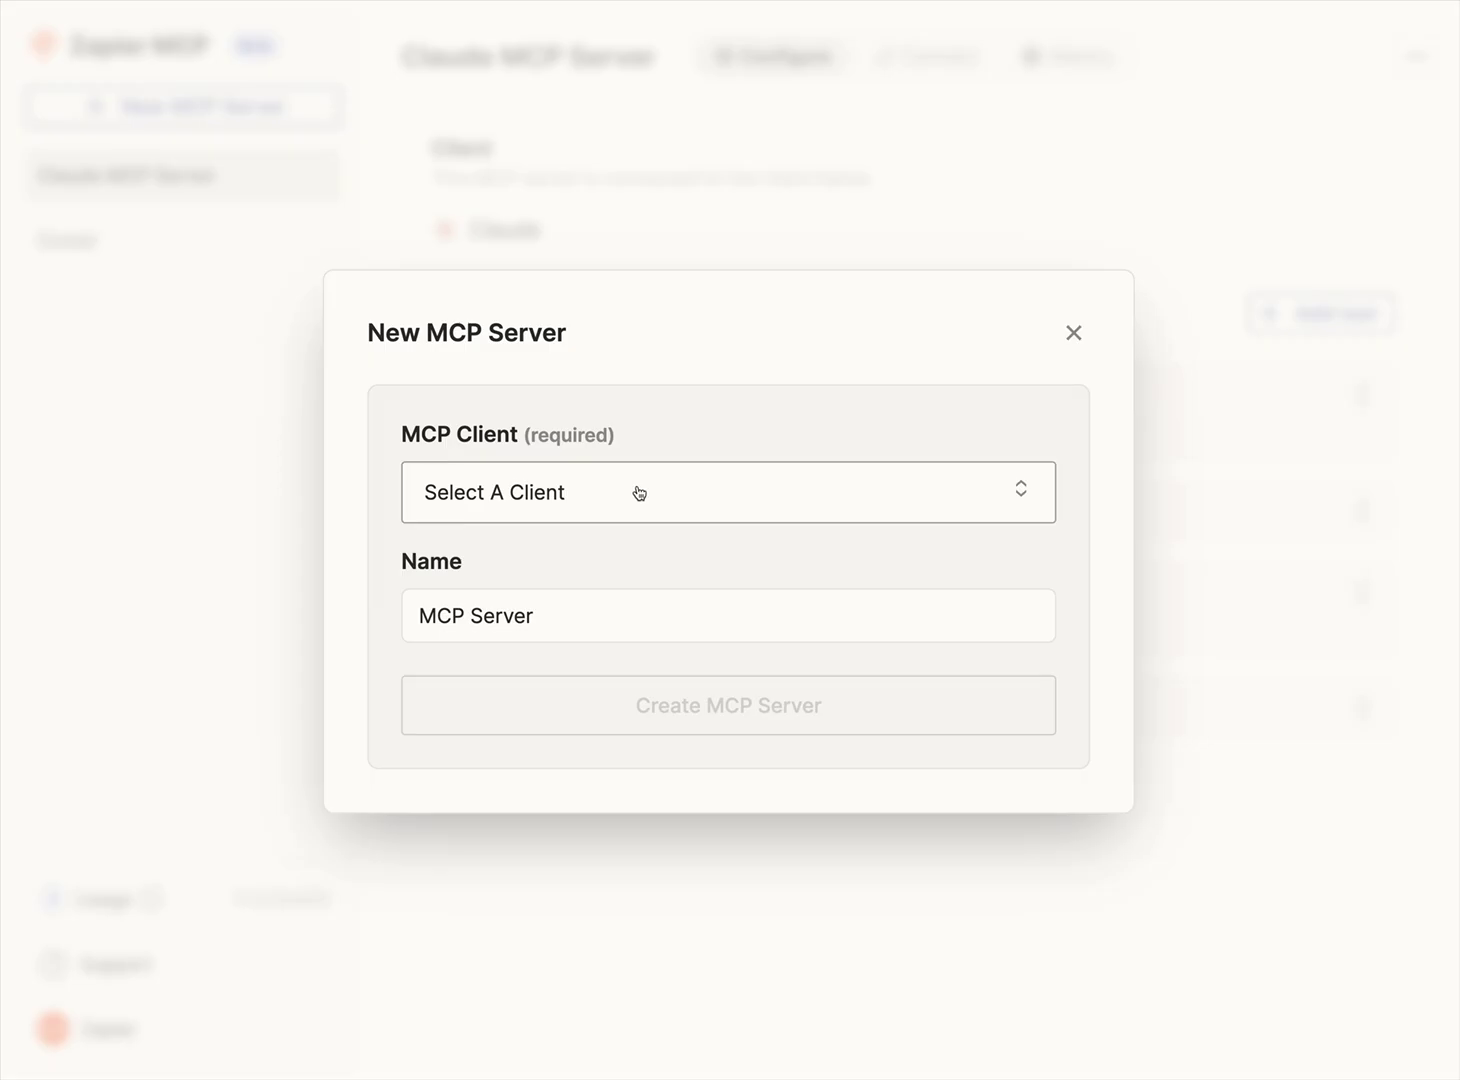
{"action": "left_click", "coordinate": [1074, 334]}
- Search 'zoominfo' and add ZoomInfo: Enrich Contact as the Claude server's fifth tool
{"action": "mouse_move", "coordinate": [72, 178]}
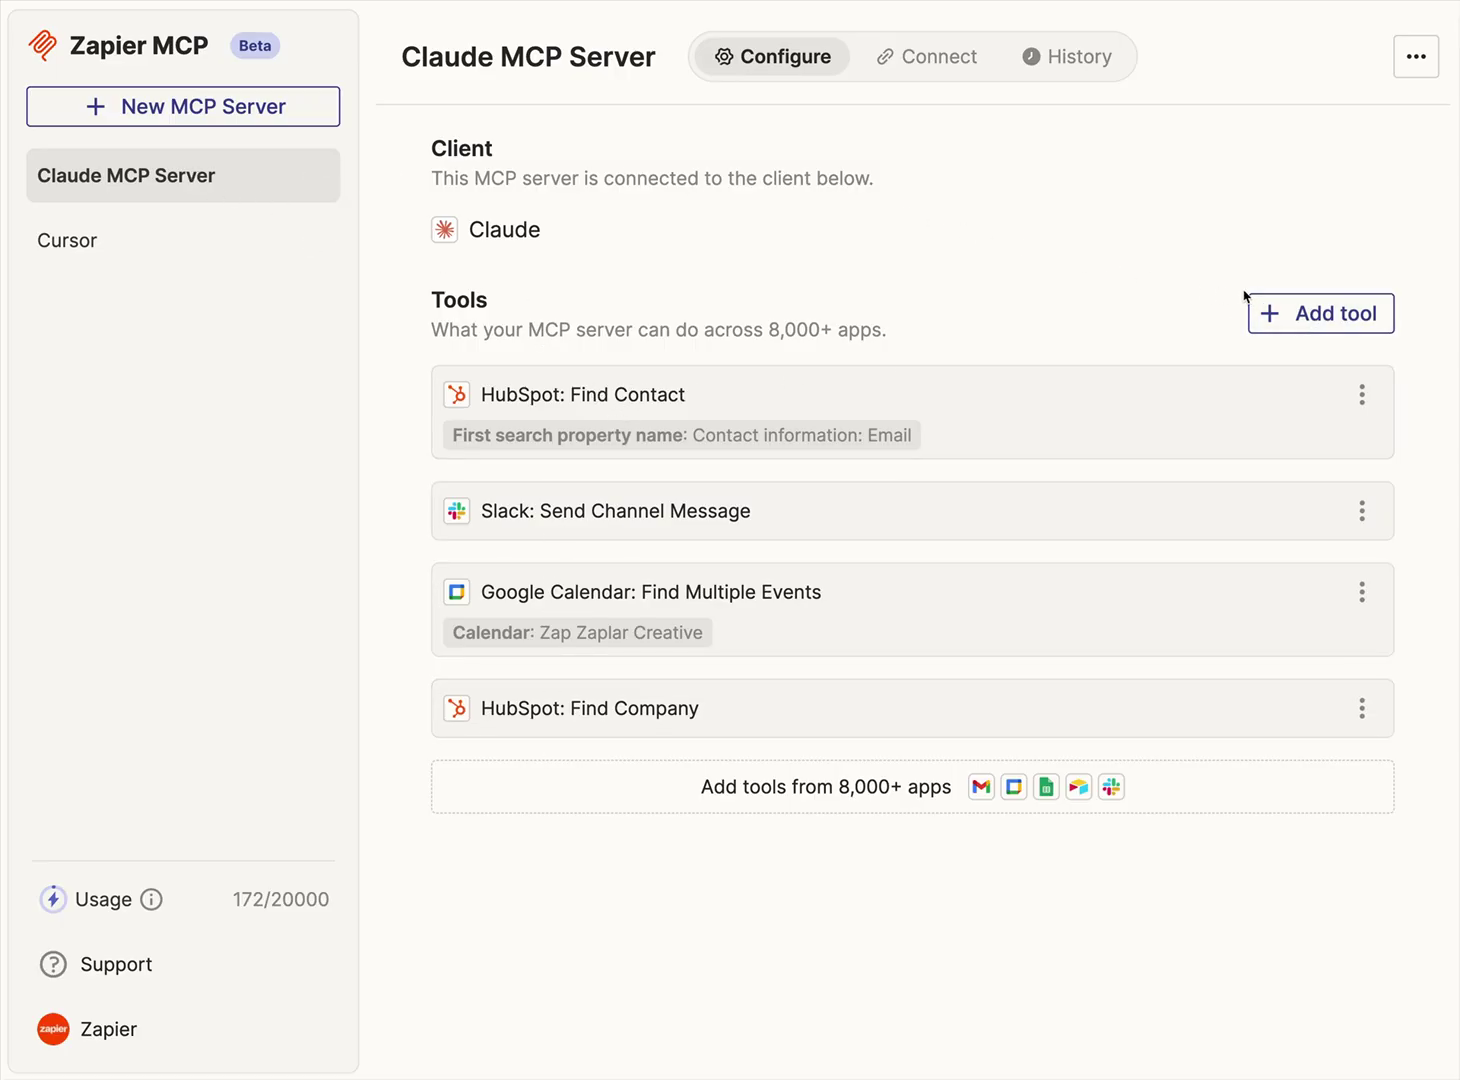
{"action": "left_click", "coordinate": [1348, 313]}
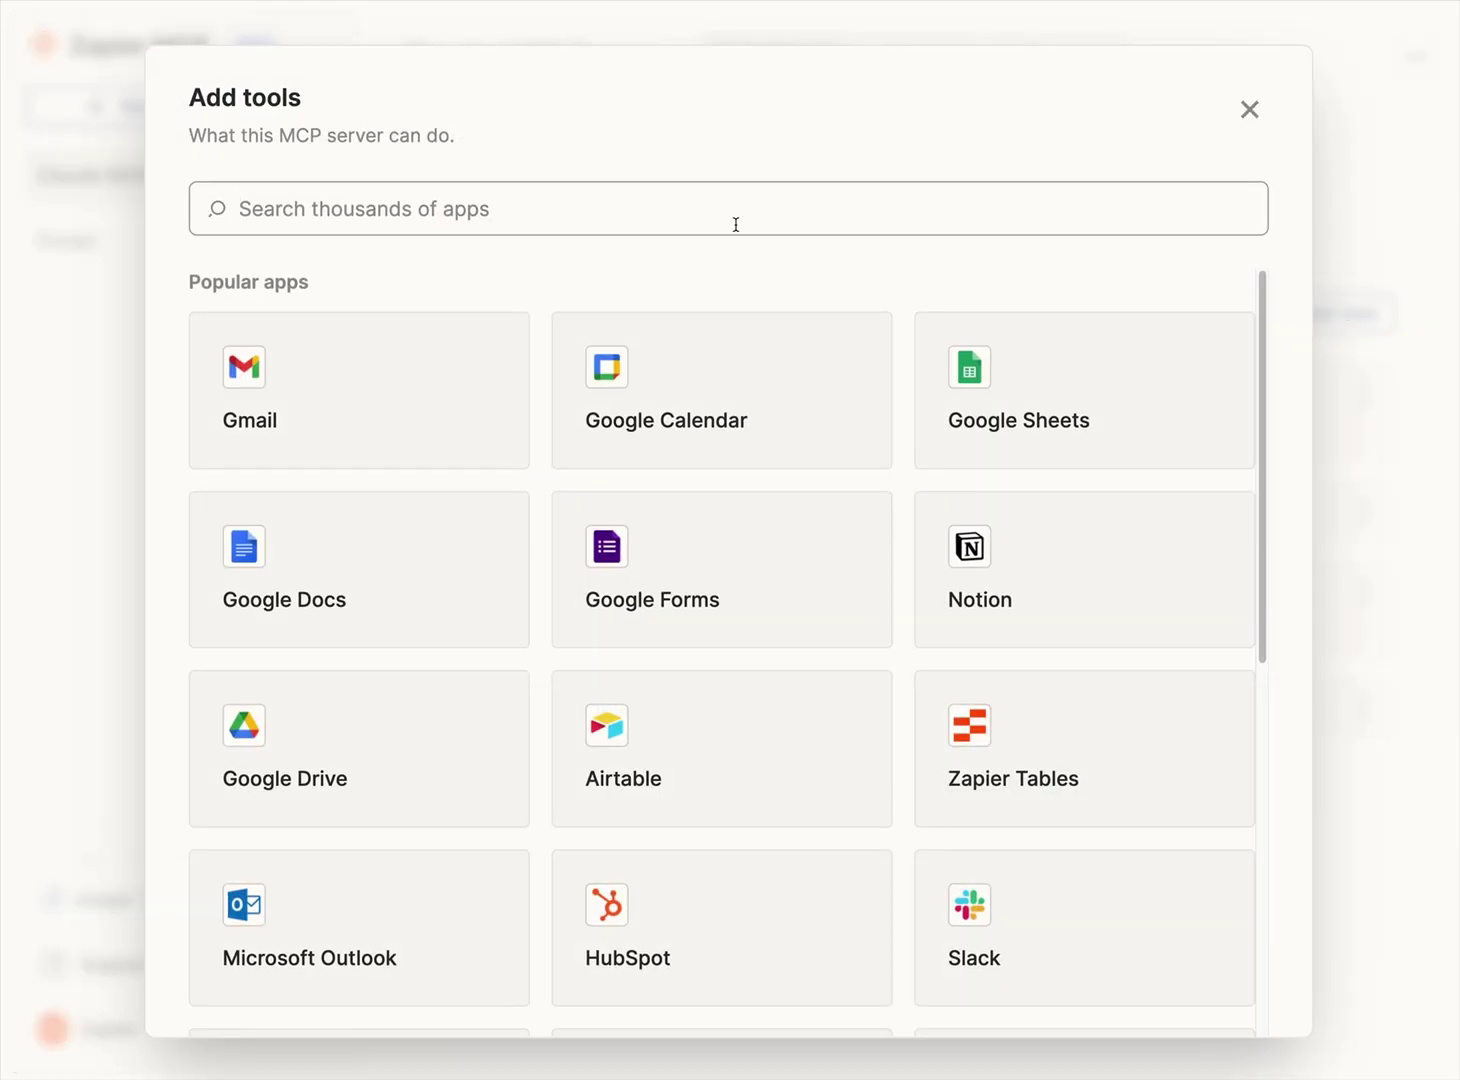
{"action": "type", "text": "zop"}
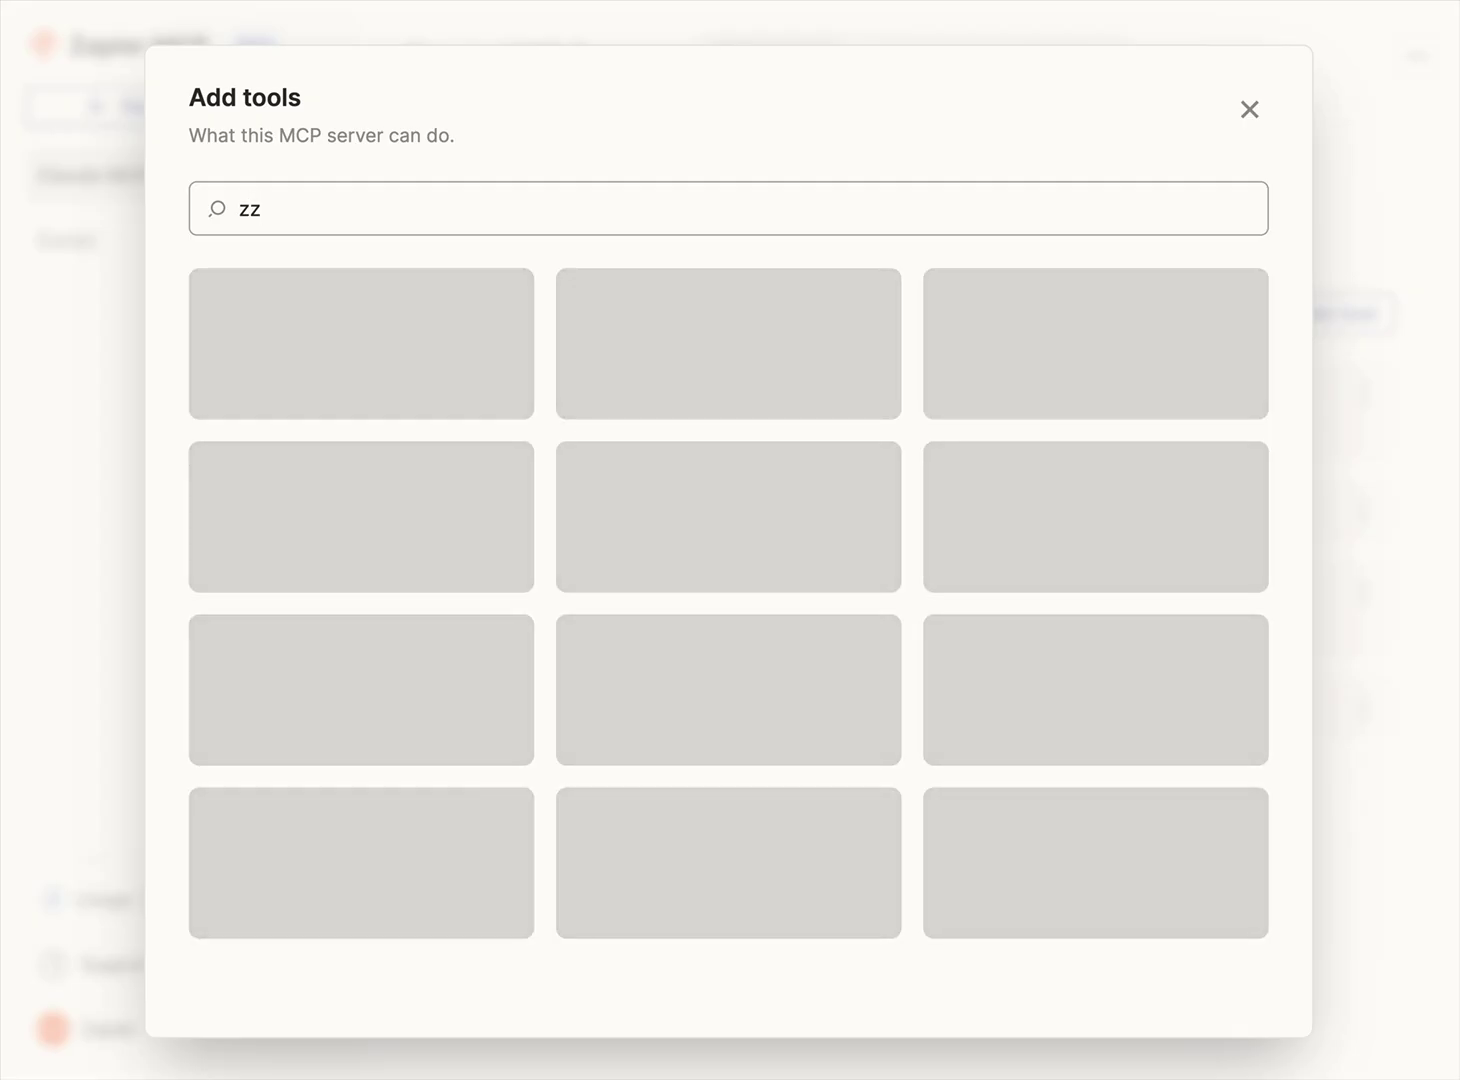
{"action": "key", "text": "BackSpace"}
{"action": "type", "text": "ominfo"}
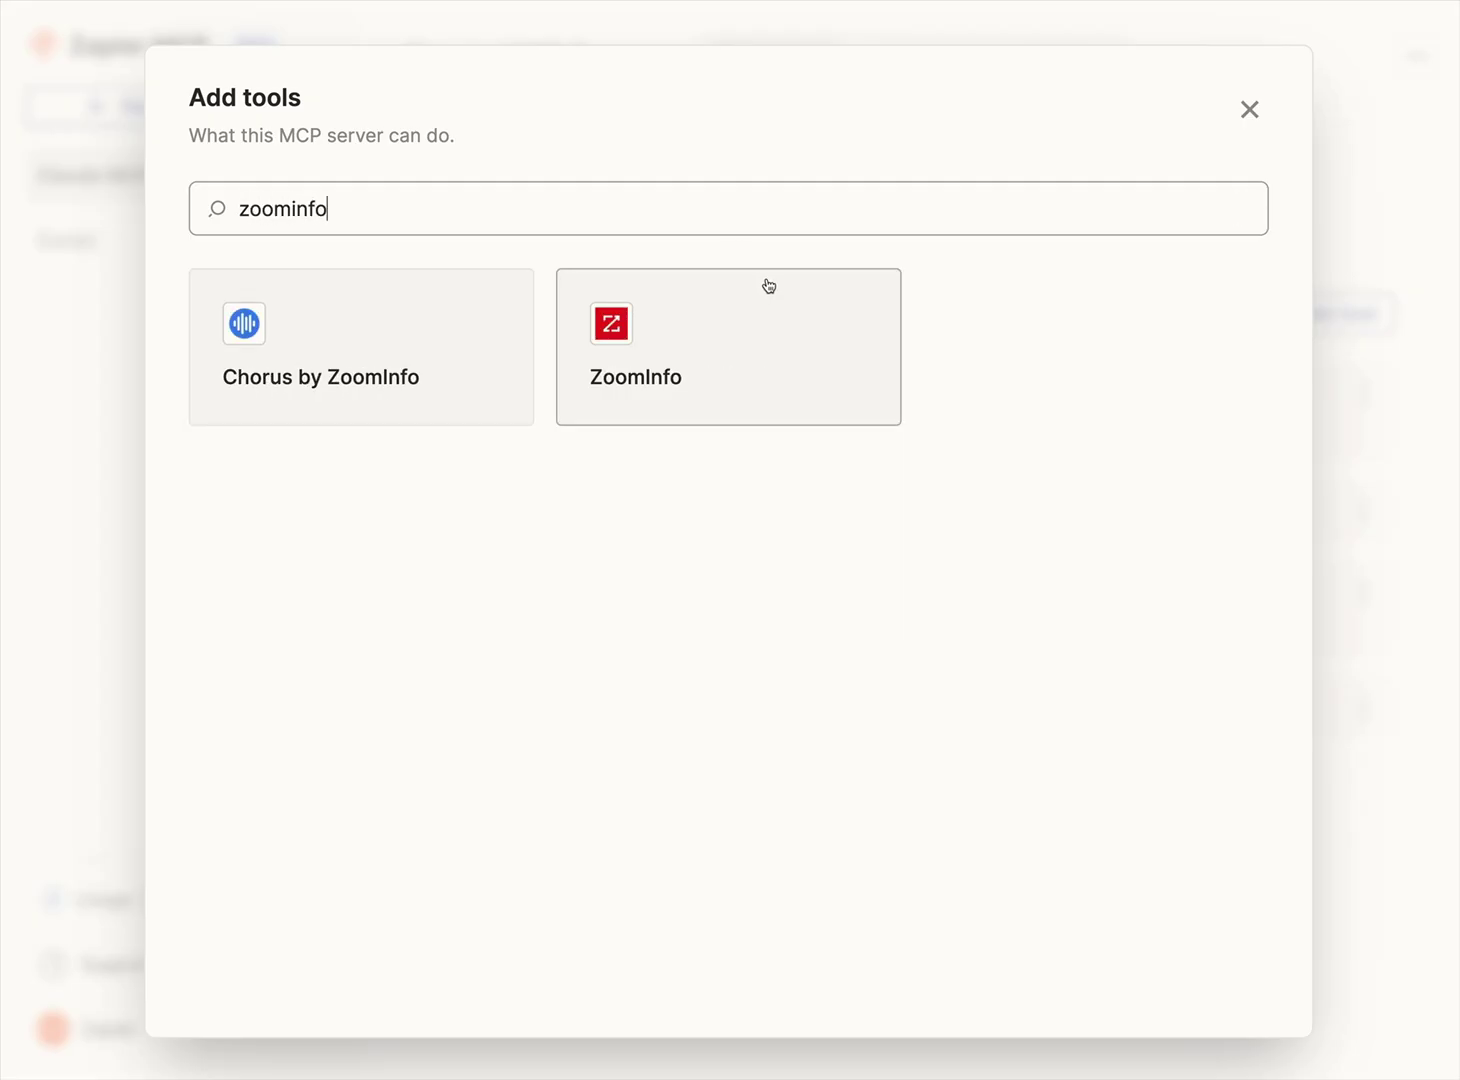
{"action": "left_click", "coordinate": [722, 345]}
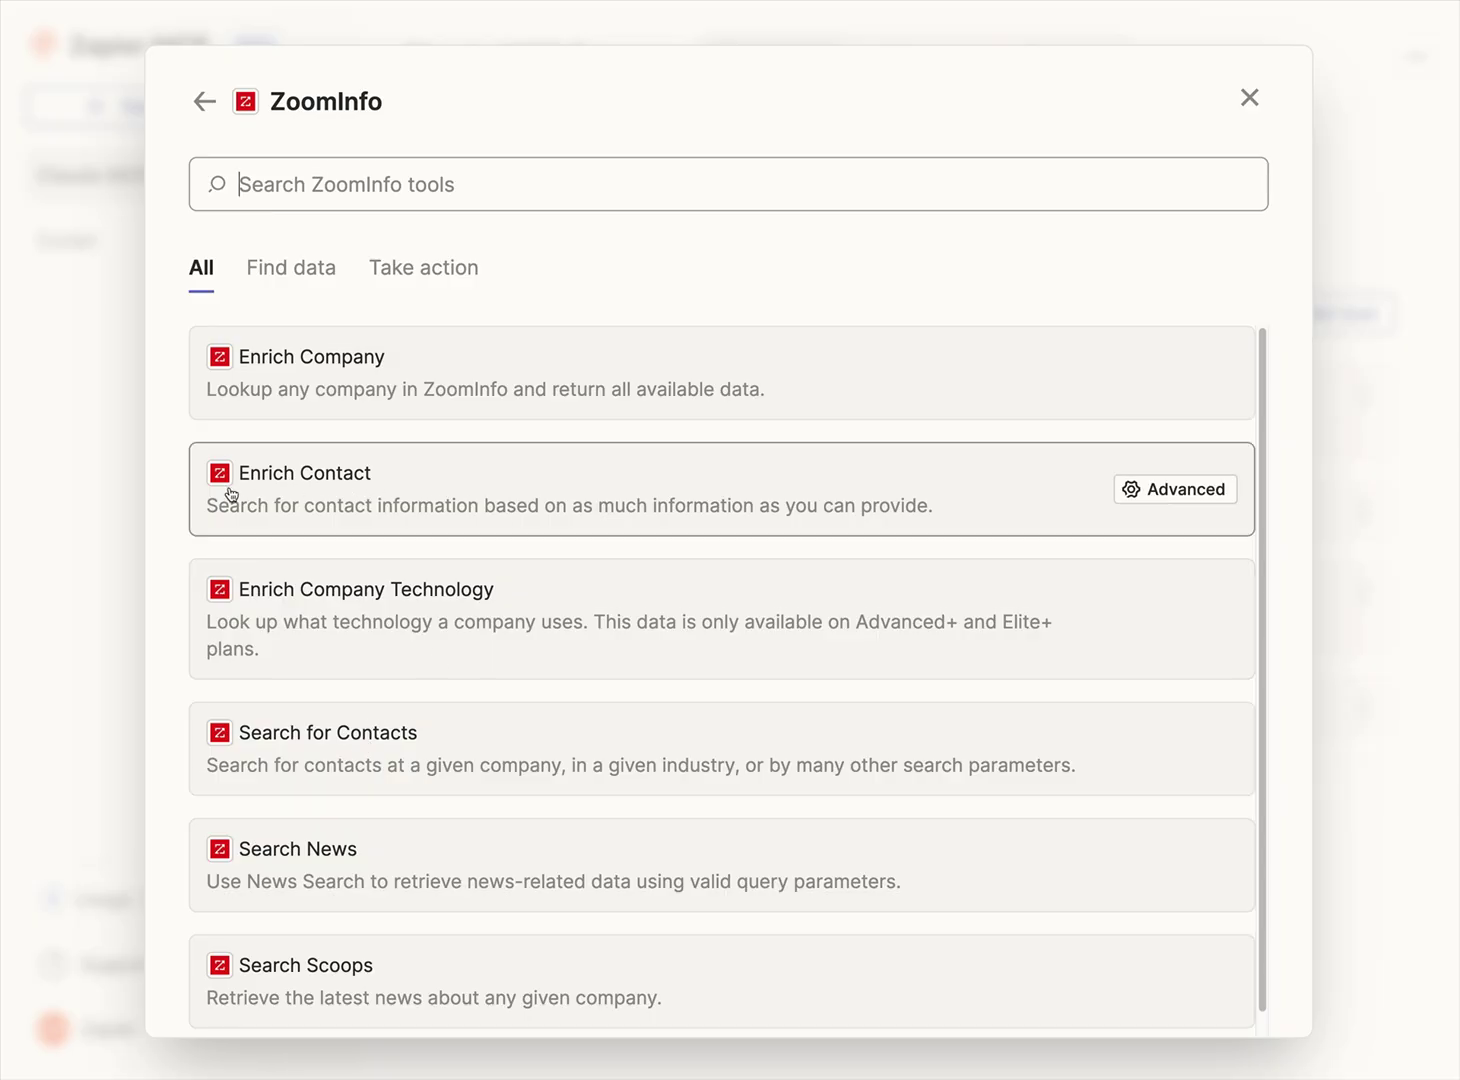
{"action": "left_click", "coordinate": [552, 515]}
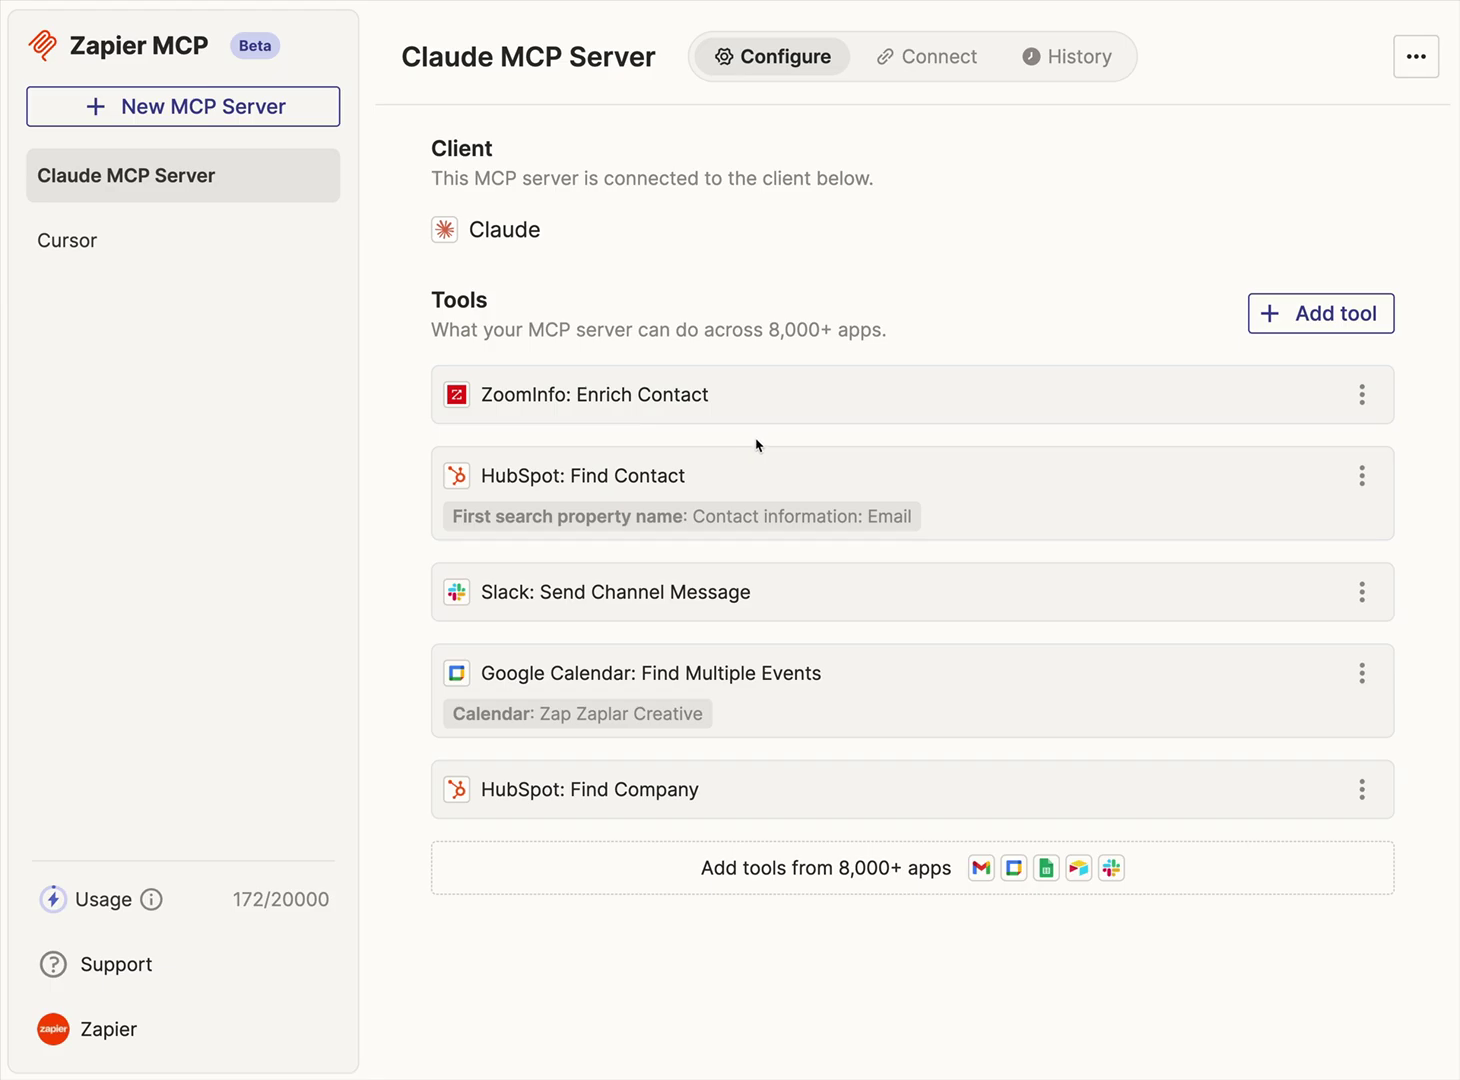
{"action": "left_click", "coordinate": [1375, 477]}
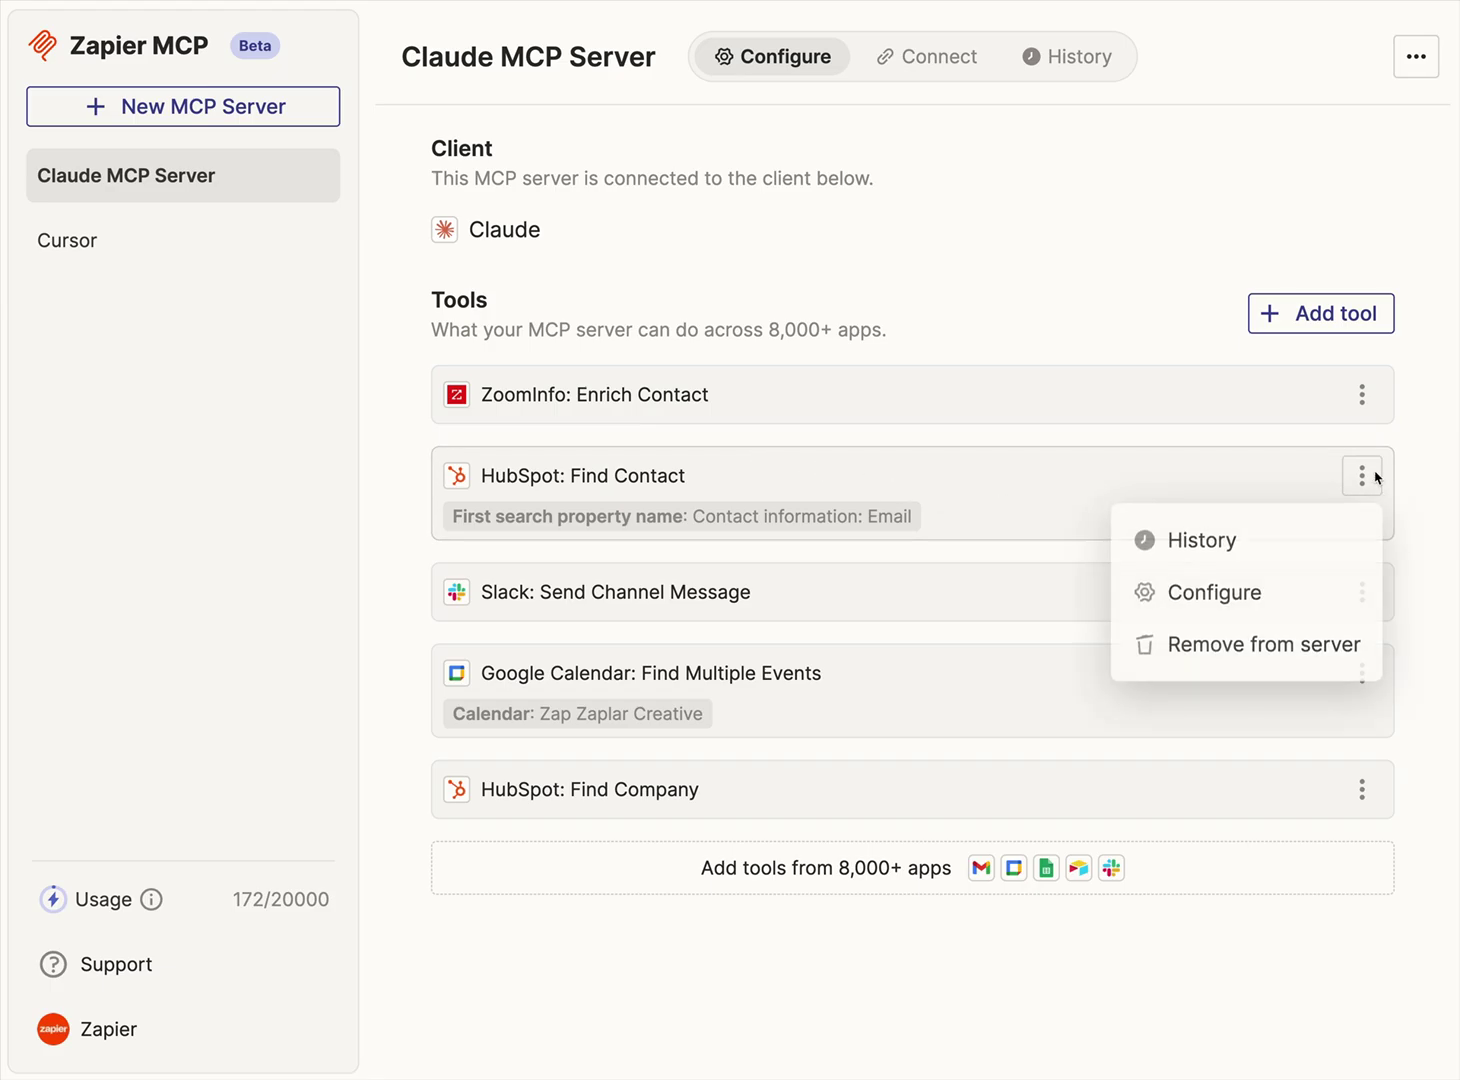
{"action": "left_click", "coordinate": [1214, 596]}
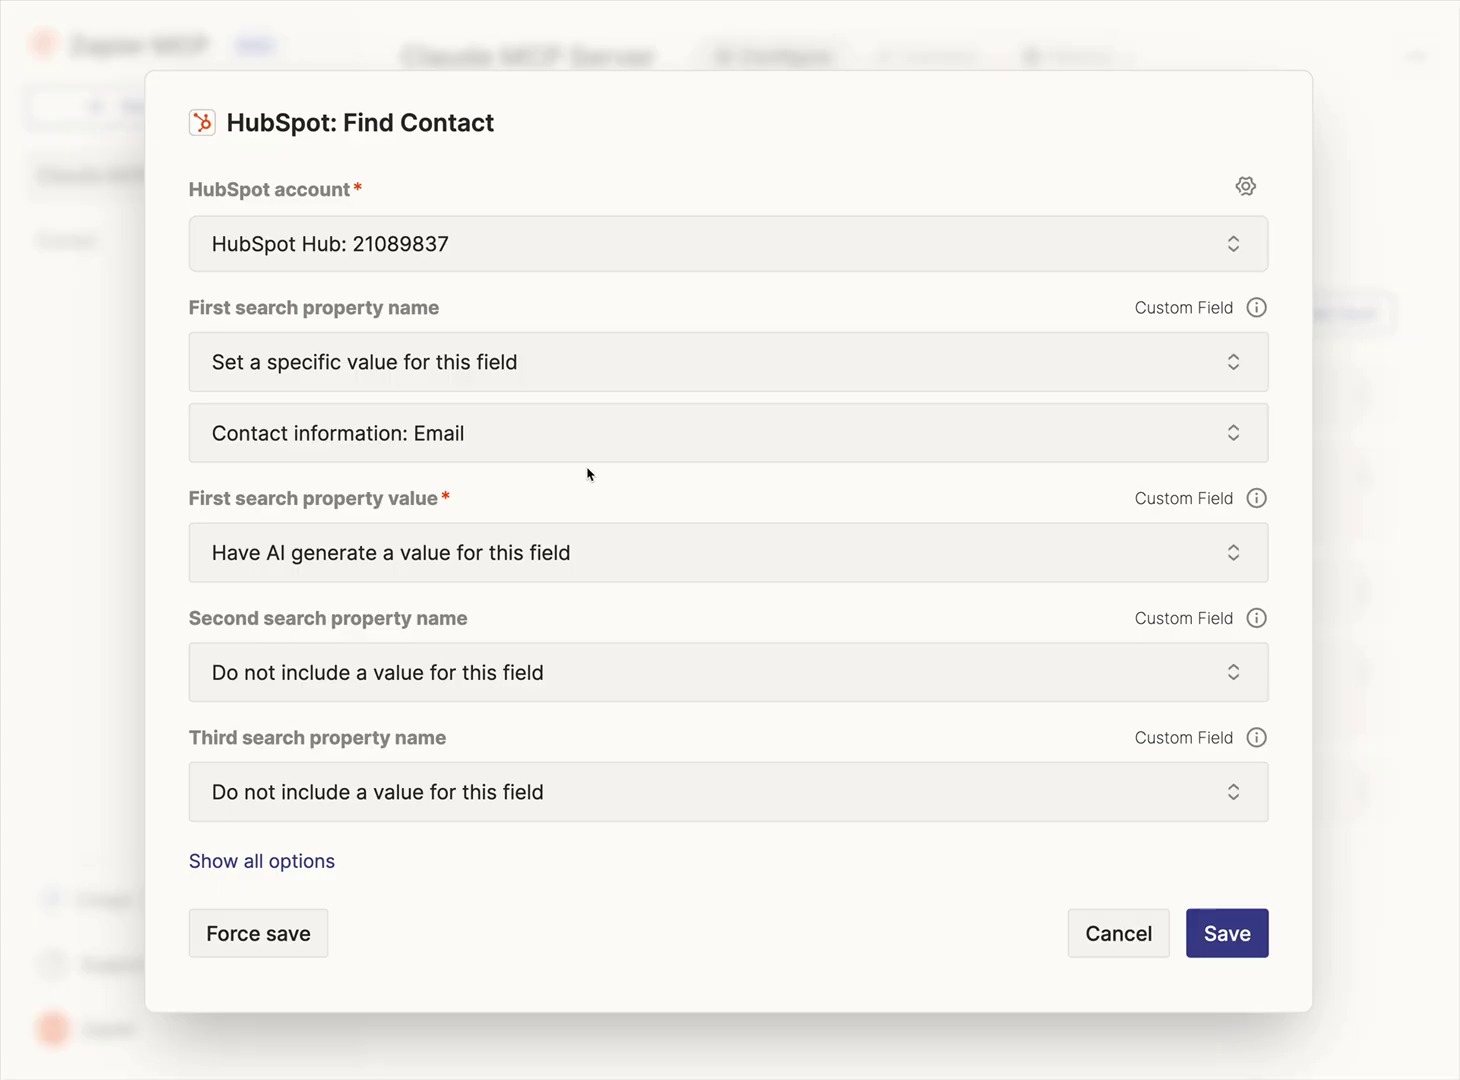
{"action": "left_click", "coordinate": [1150, 933]}
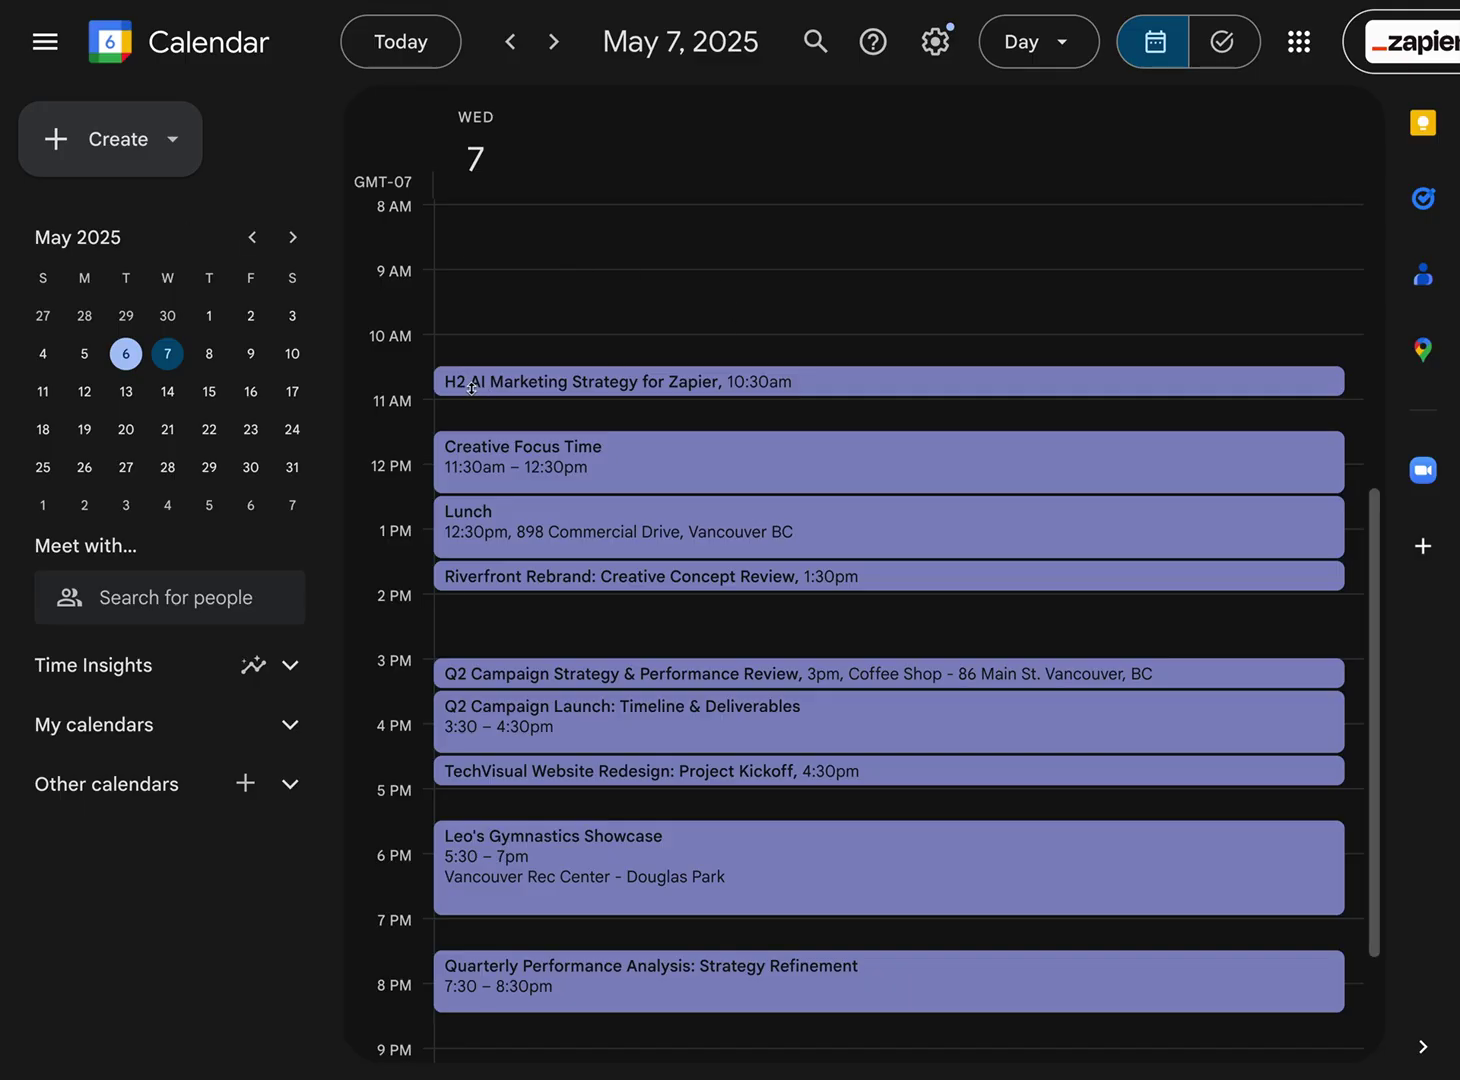
{"action": "left_click", "coordinate": [640, 376]}
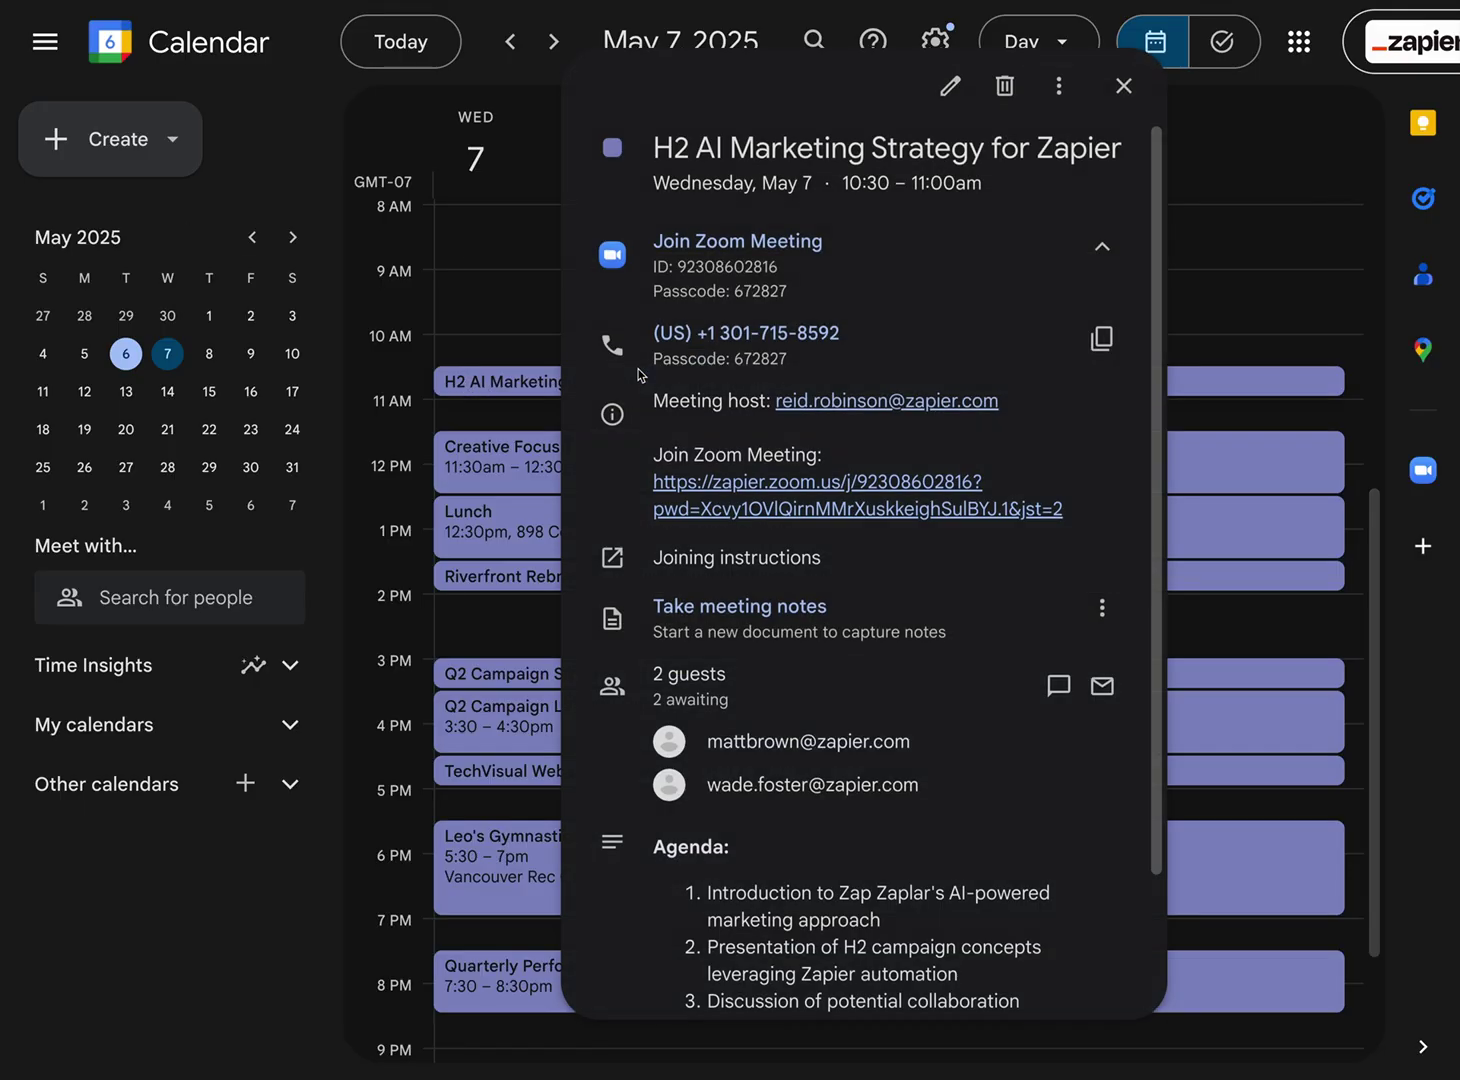
{"action": "left_click", "coordinate": [492, 302]}
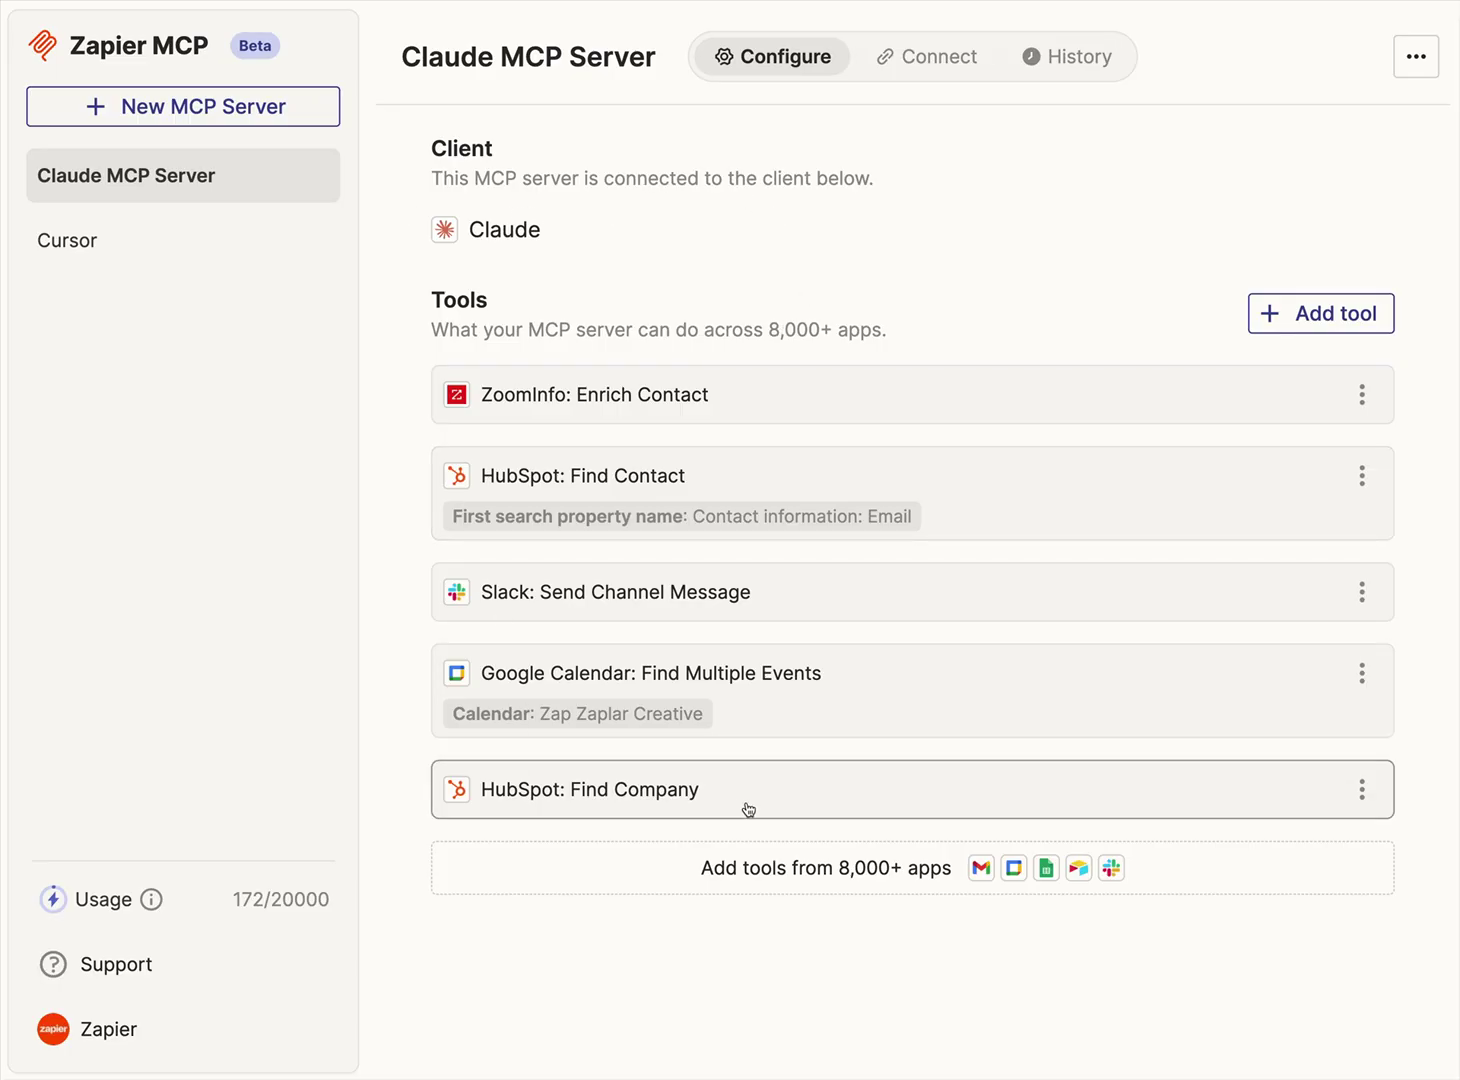
- Show the Connect to Claude instructions and copy the Integration URL
{"action": "left_click", "coordinate": [958, 62]}
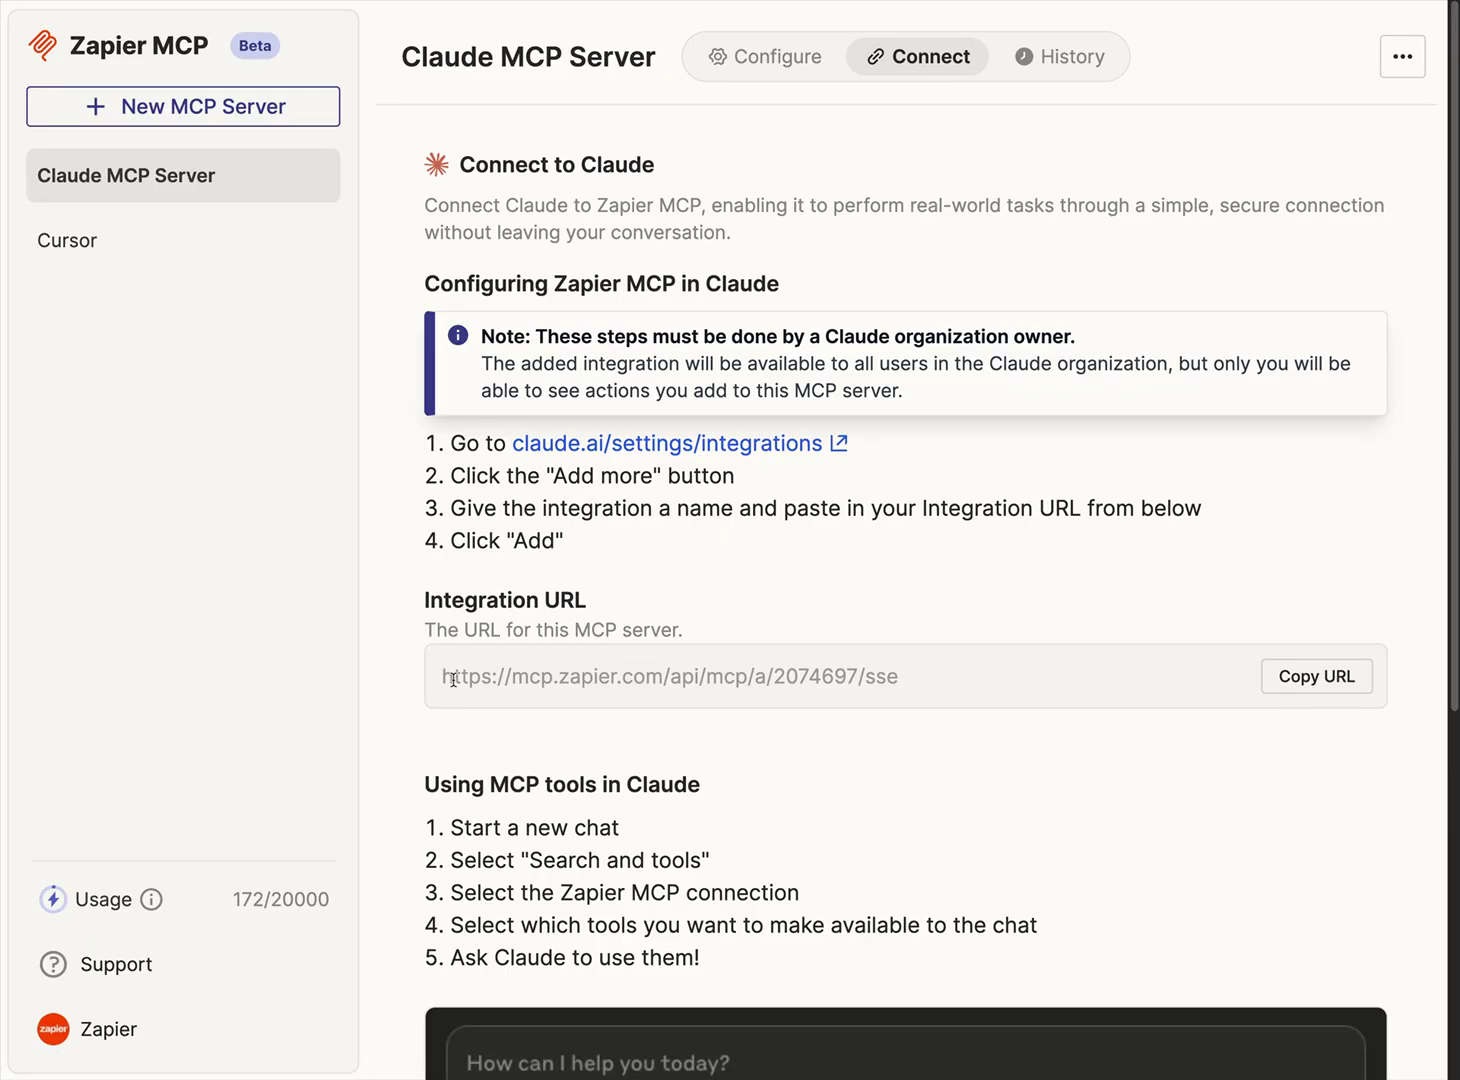
{"action": "left_click_drag", "start_coordinate": [444, 678], "coordinate": [899, 679]}
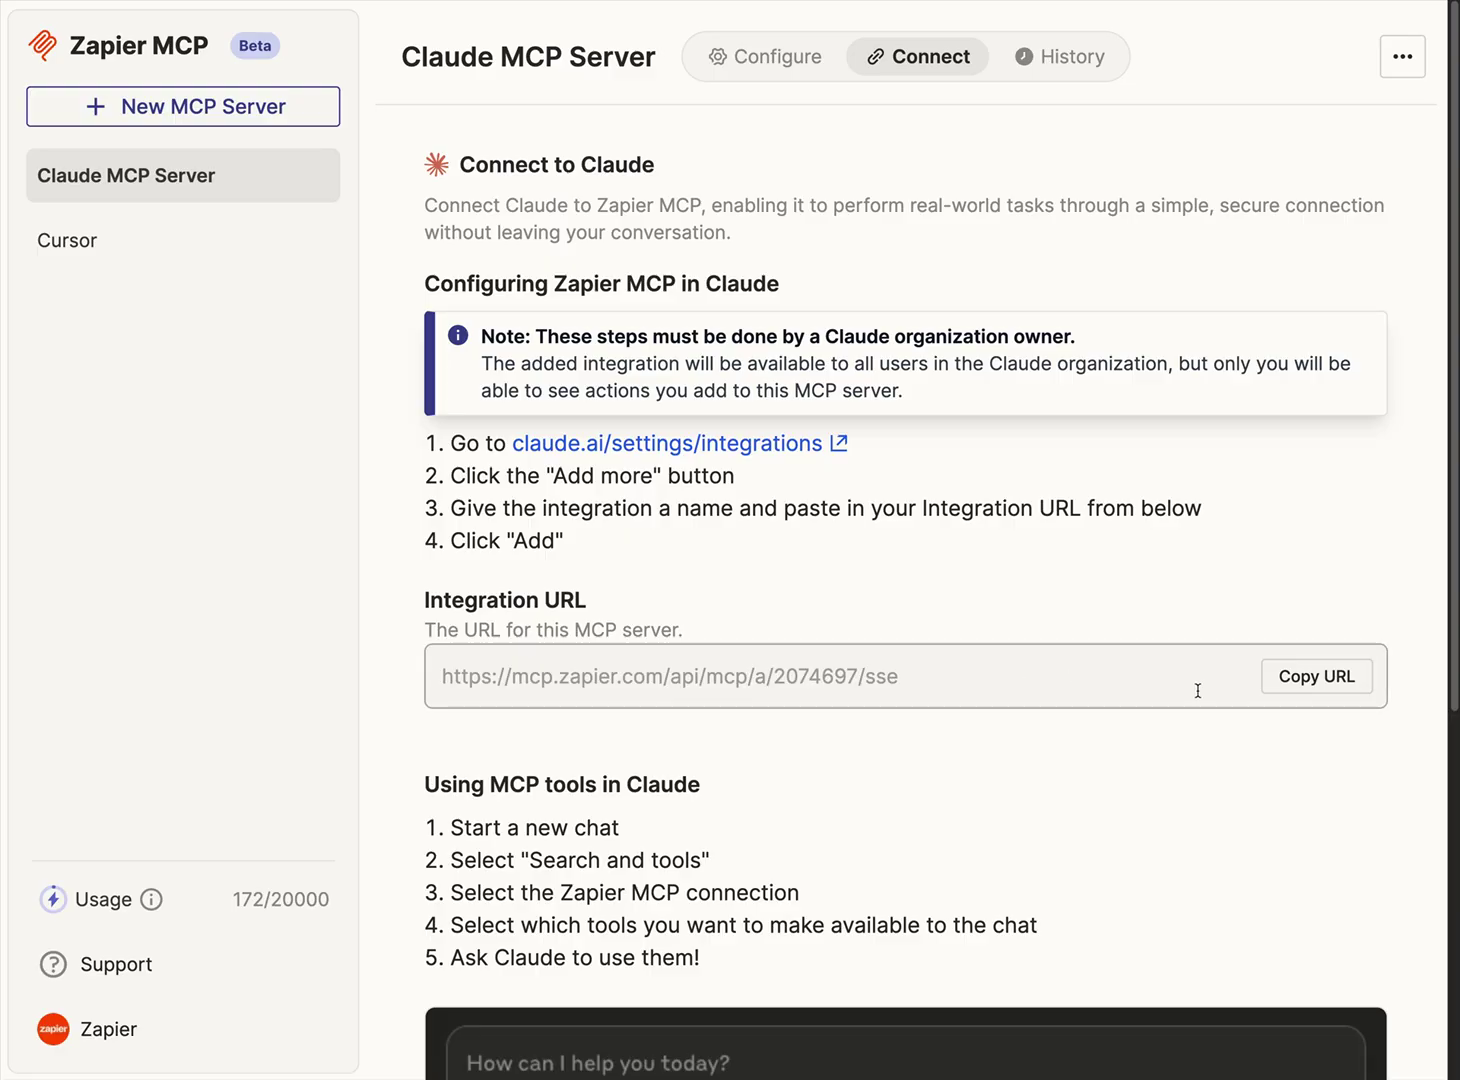
{"action": "left_click", "coordinate": [1316, 676]}
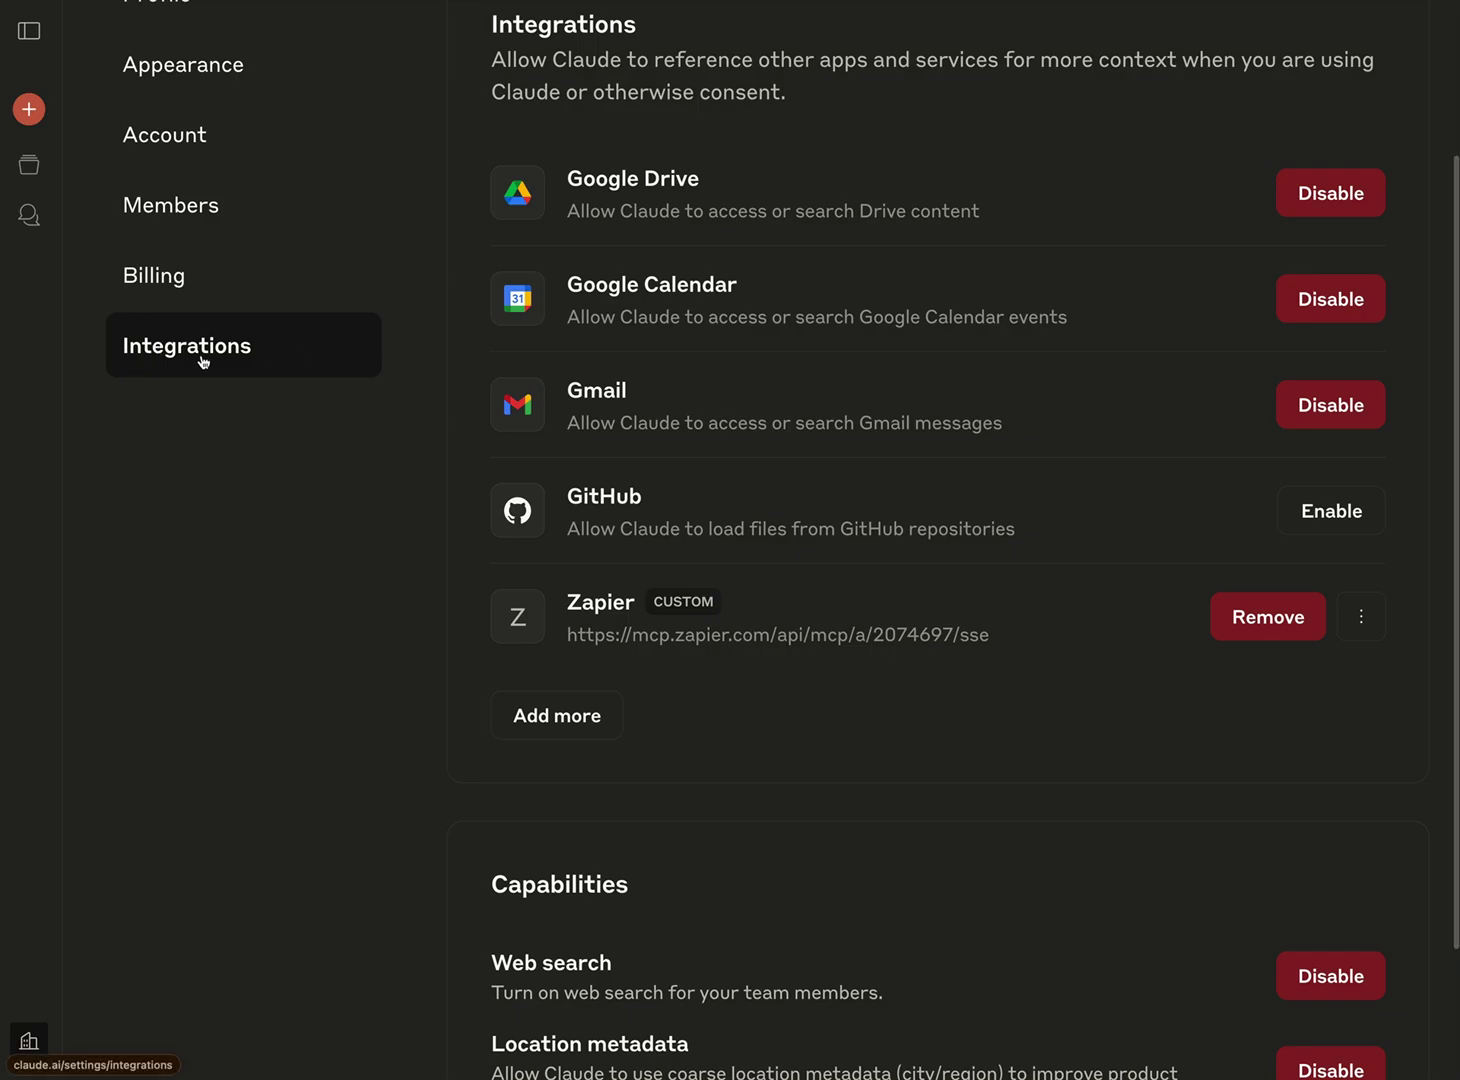
{"action": "left_click", "coordinate": [569, 735]}
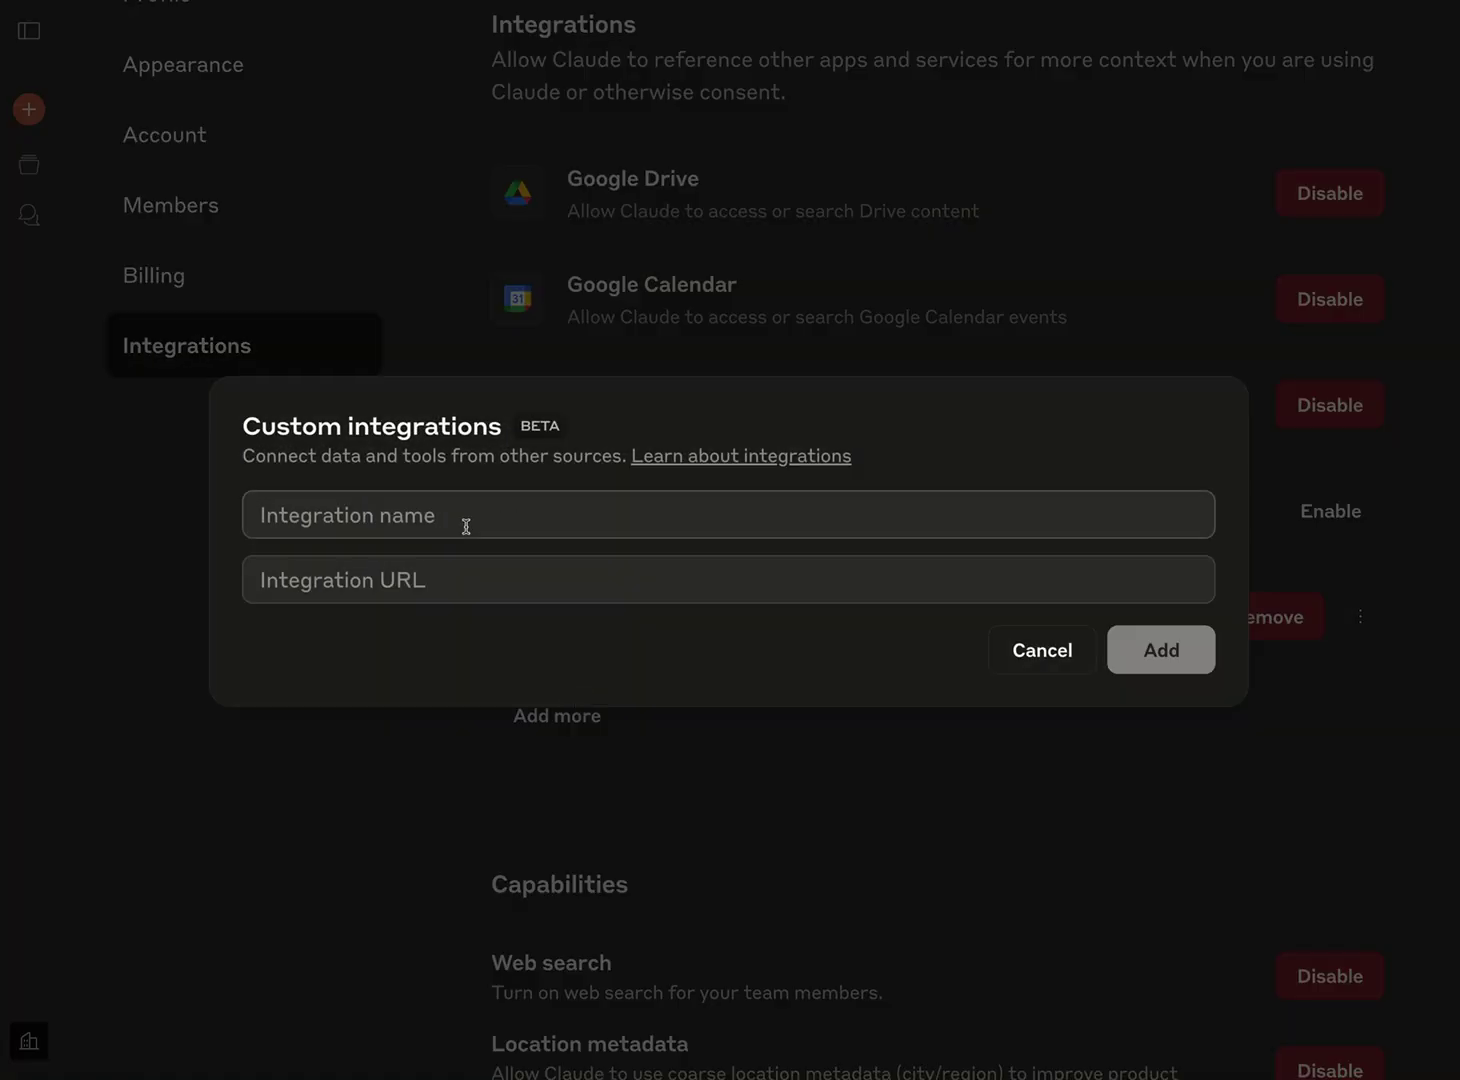
{"action": "left_click", "coordinate": [305, 588]}
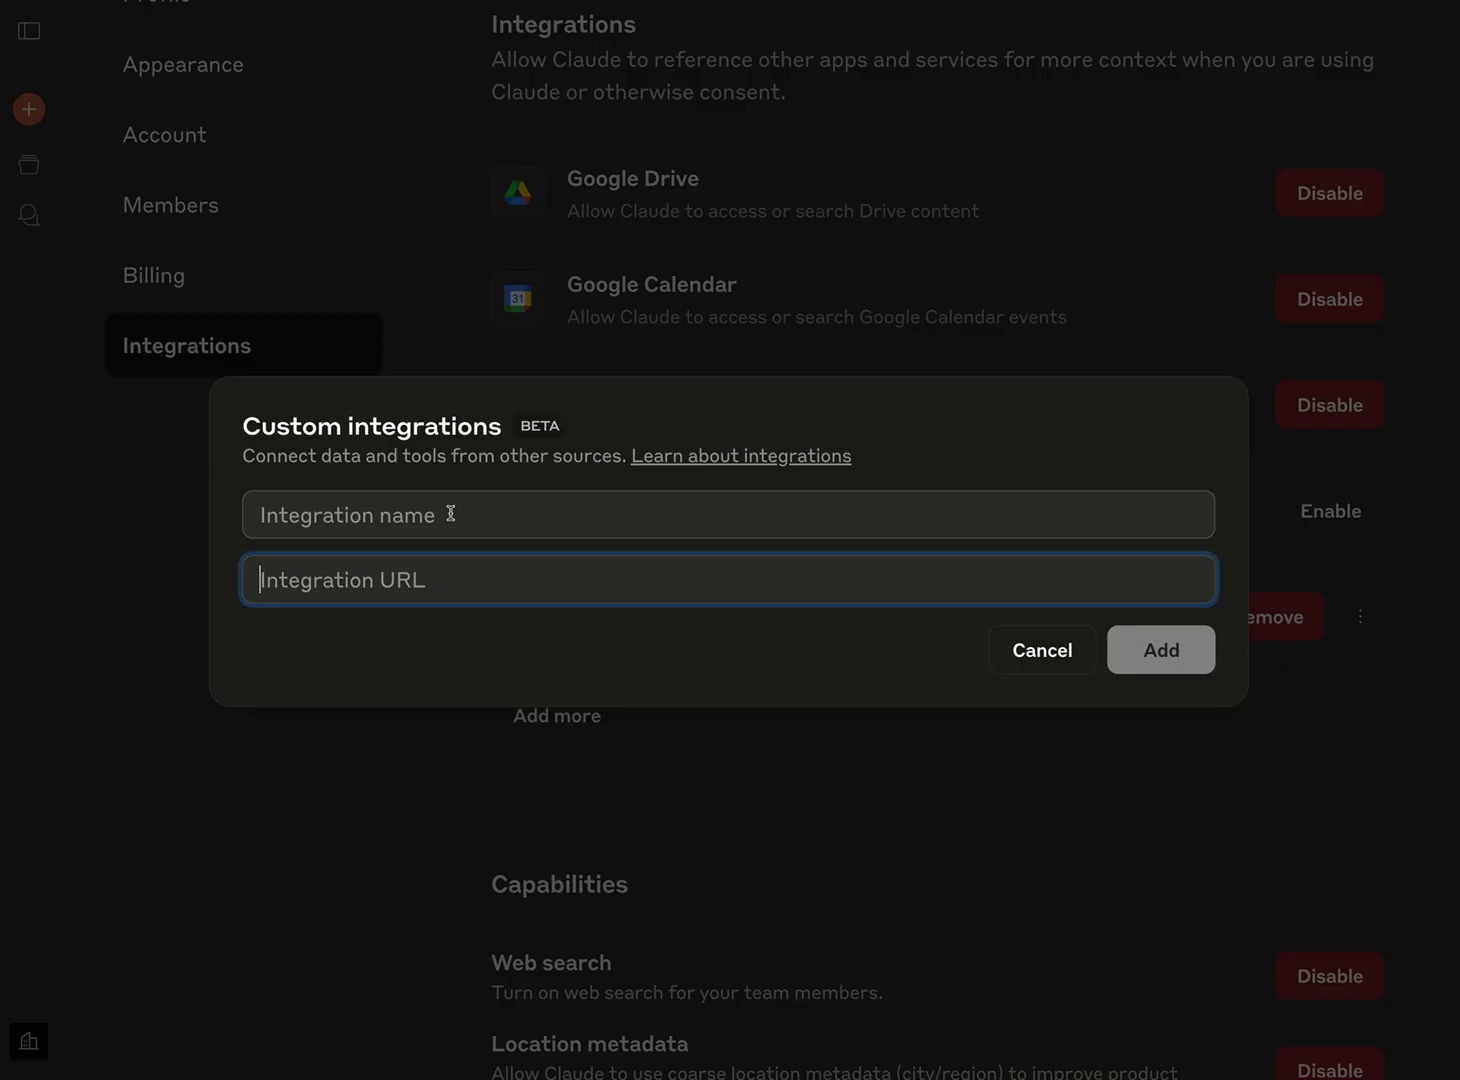
{"action": "left_click", "coordinate": [1035, 653]}
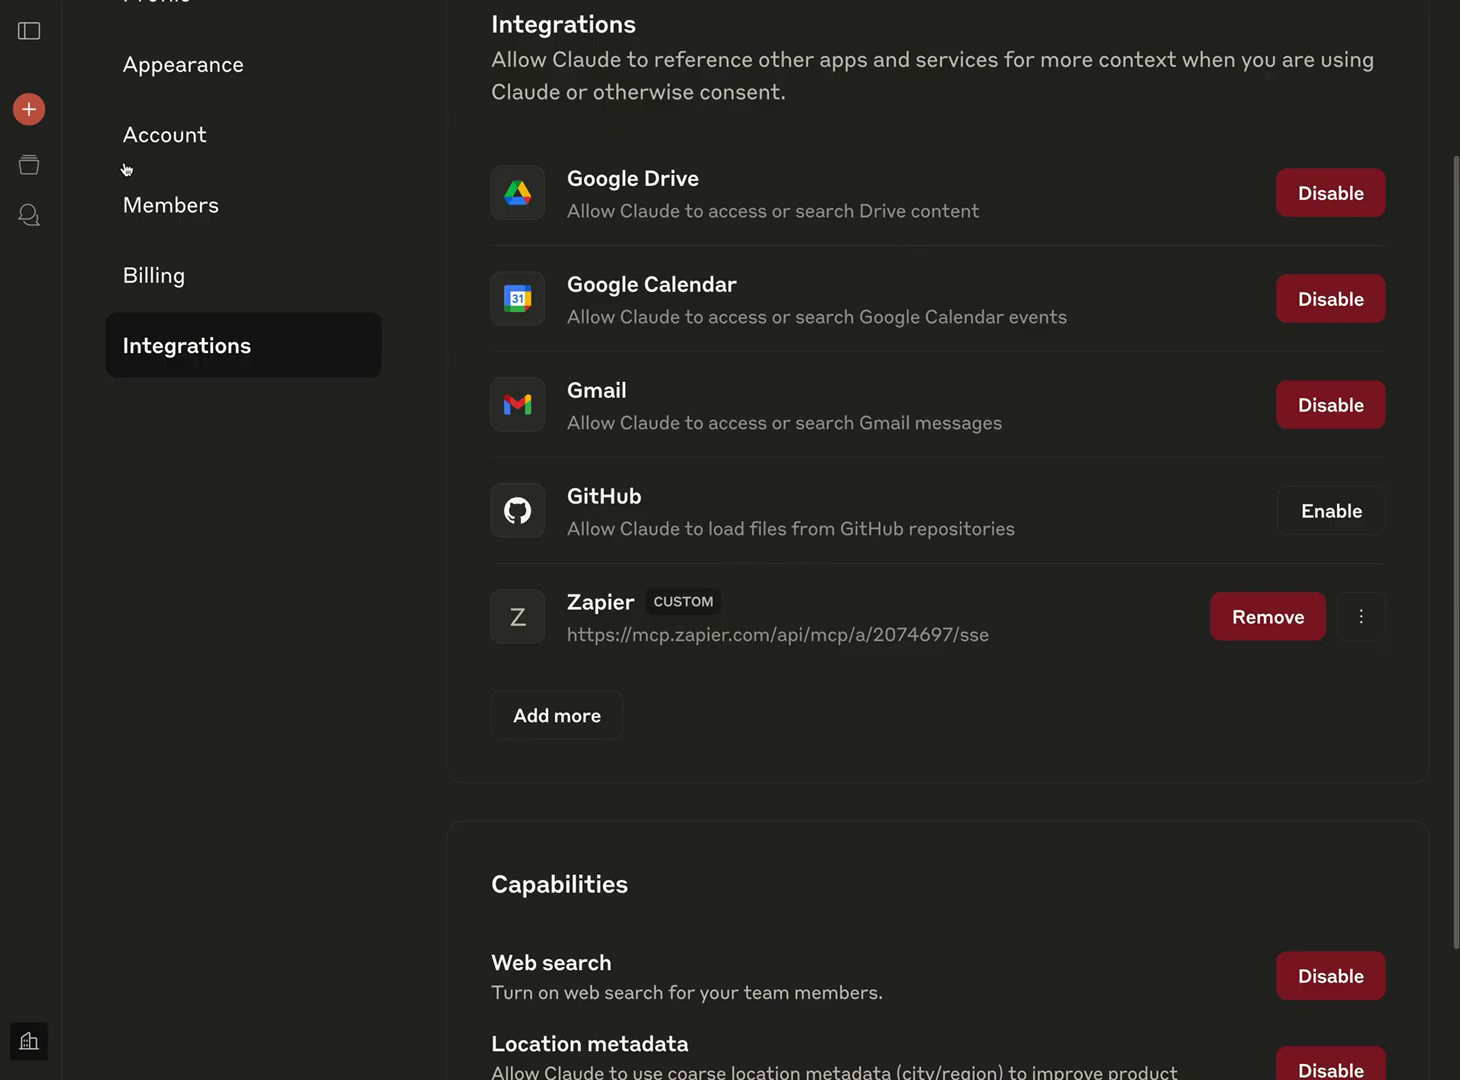
- Start a new chat, confirm the Zapier tool toggles are on, and focus the message box
{"action": "left_click", "coordinate": [25, 112]}
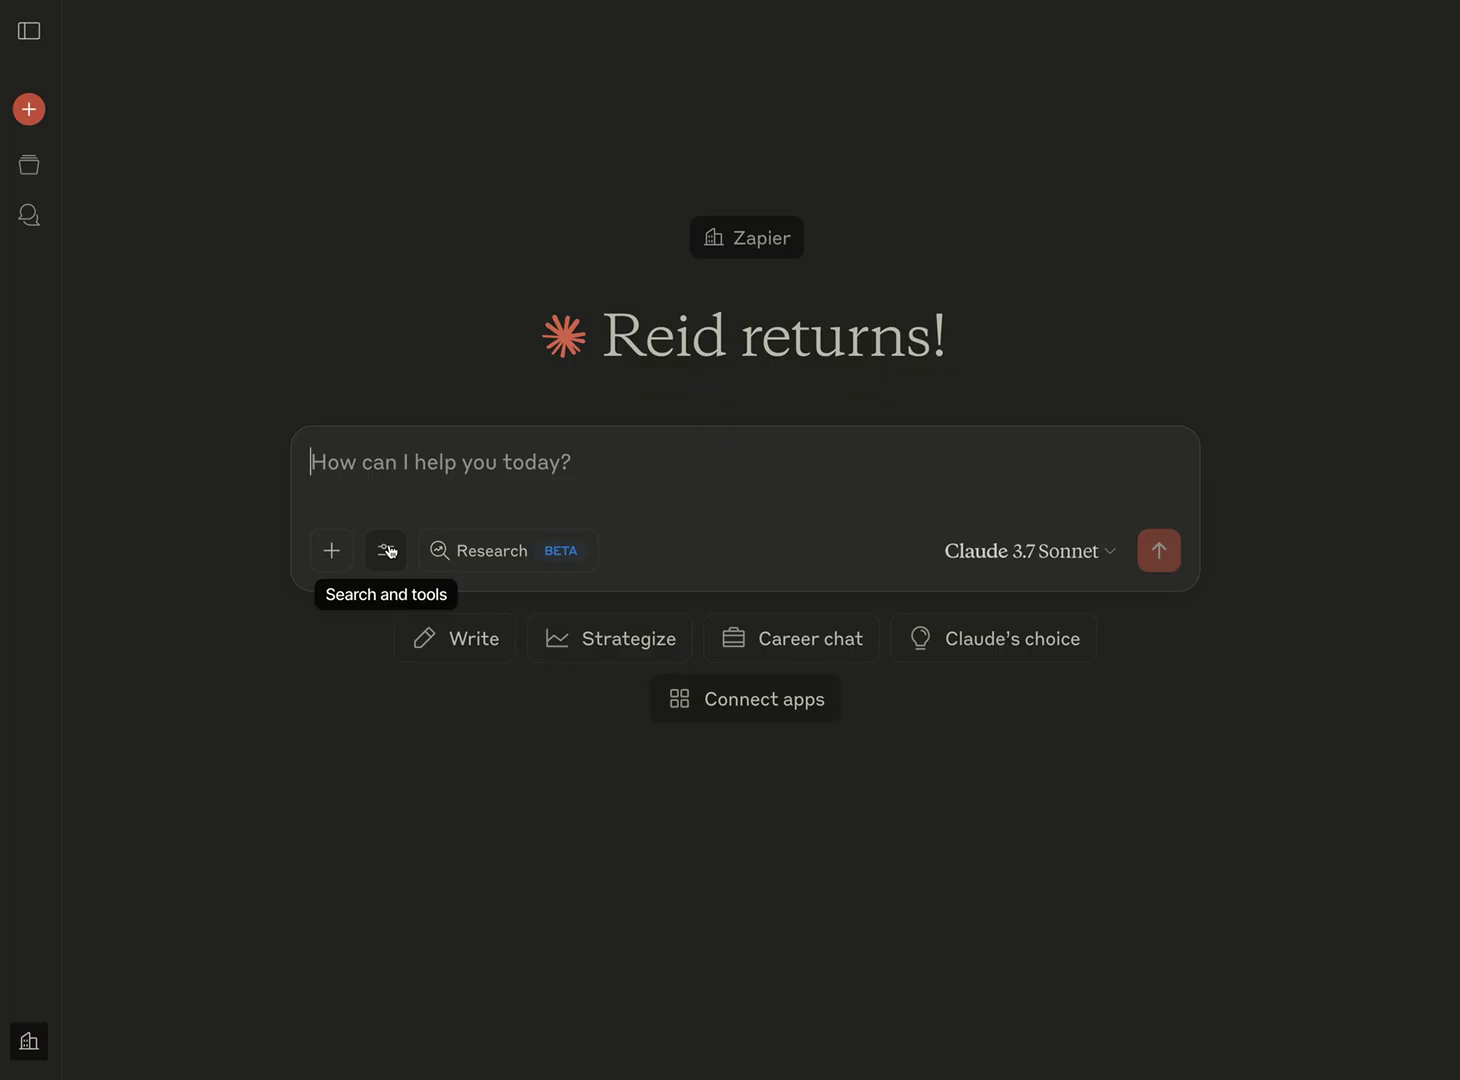
{"action": "left_click", "coordinate": [389, 551]}
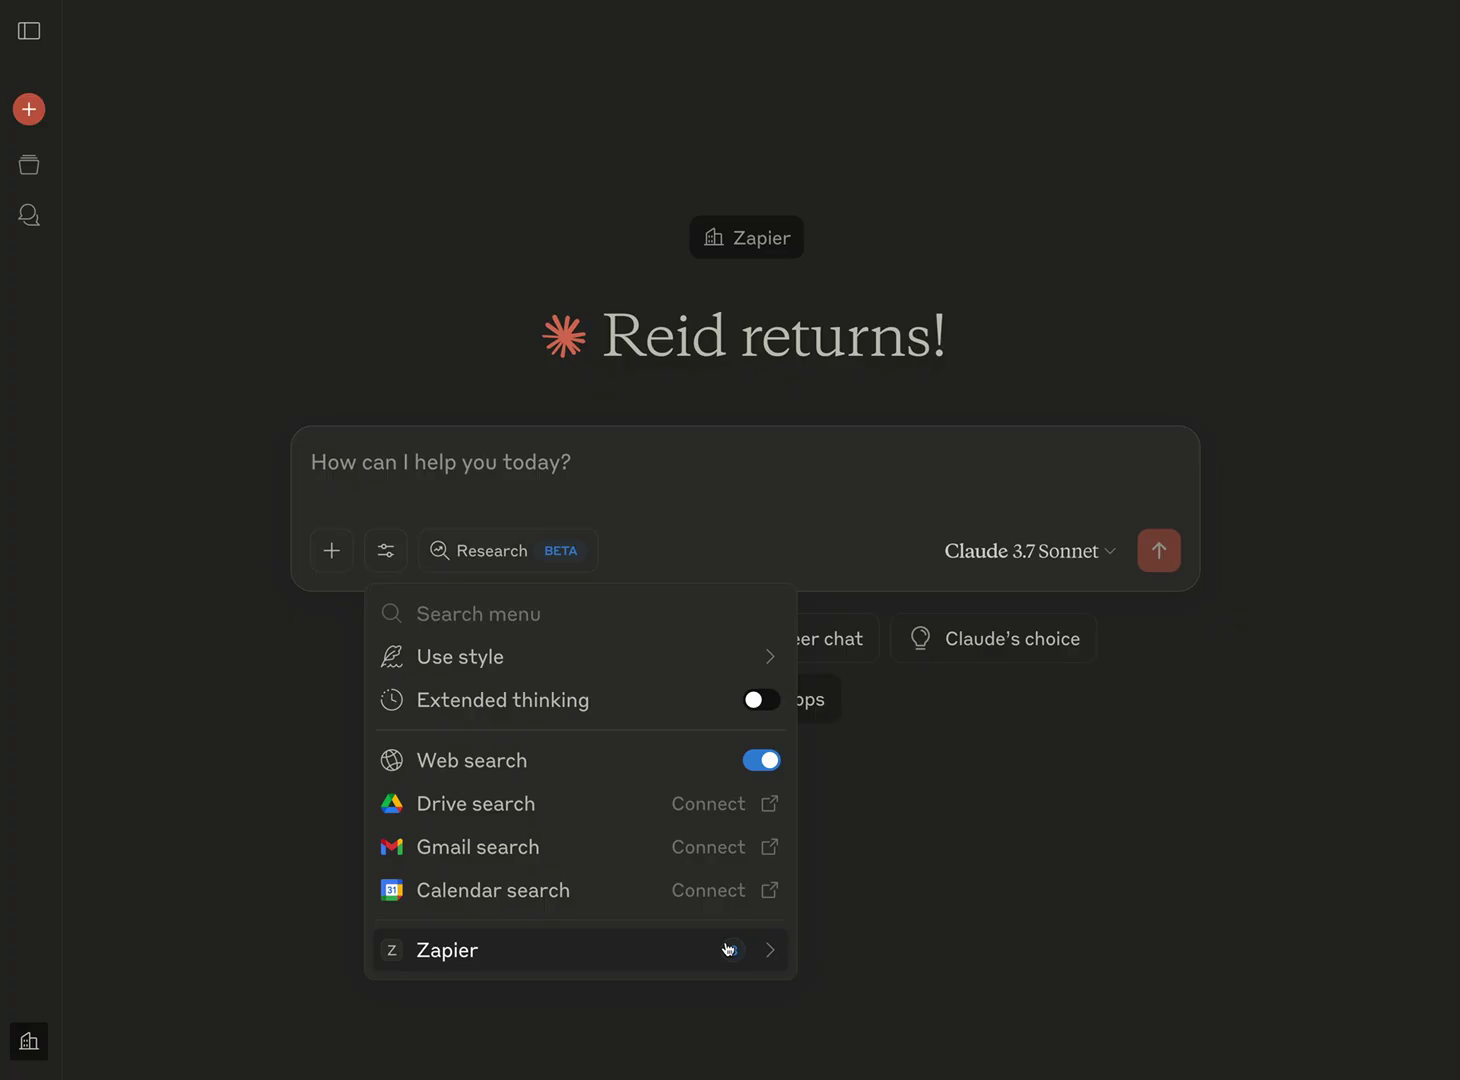
{"action": "left_click", "coordinate": [693, 952]}
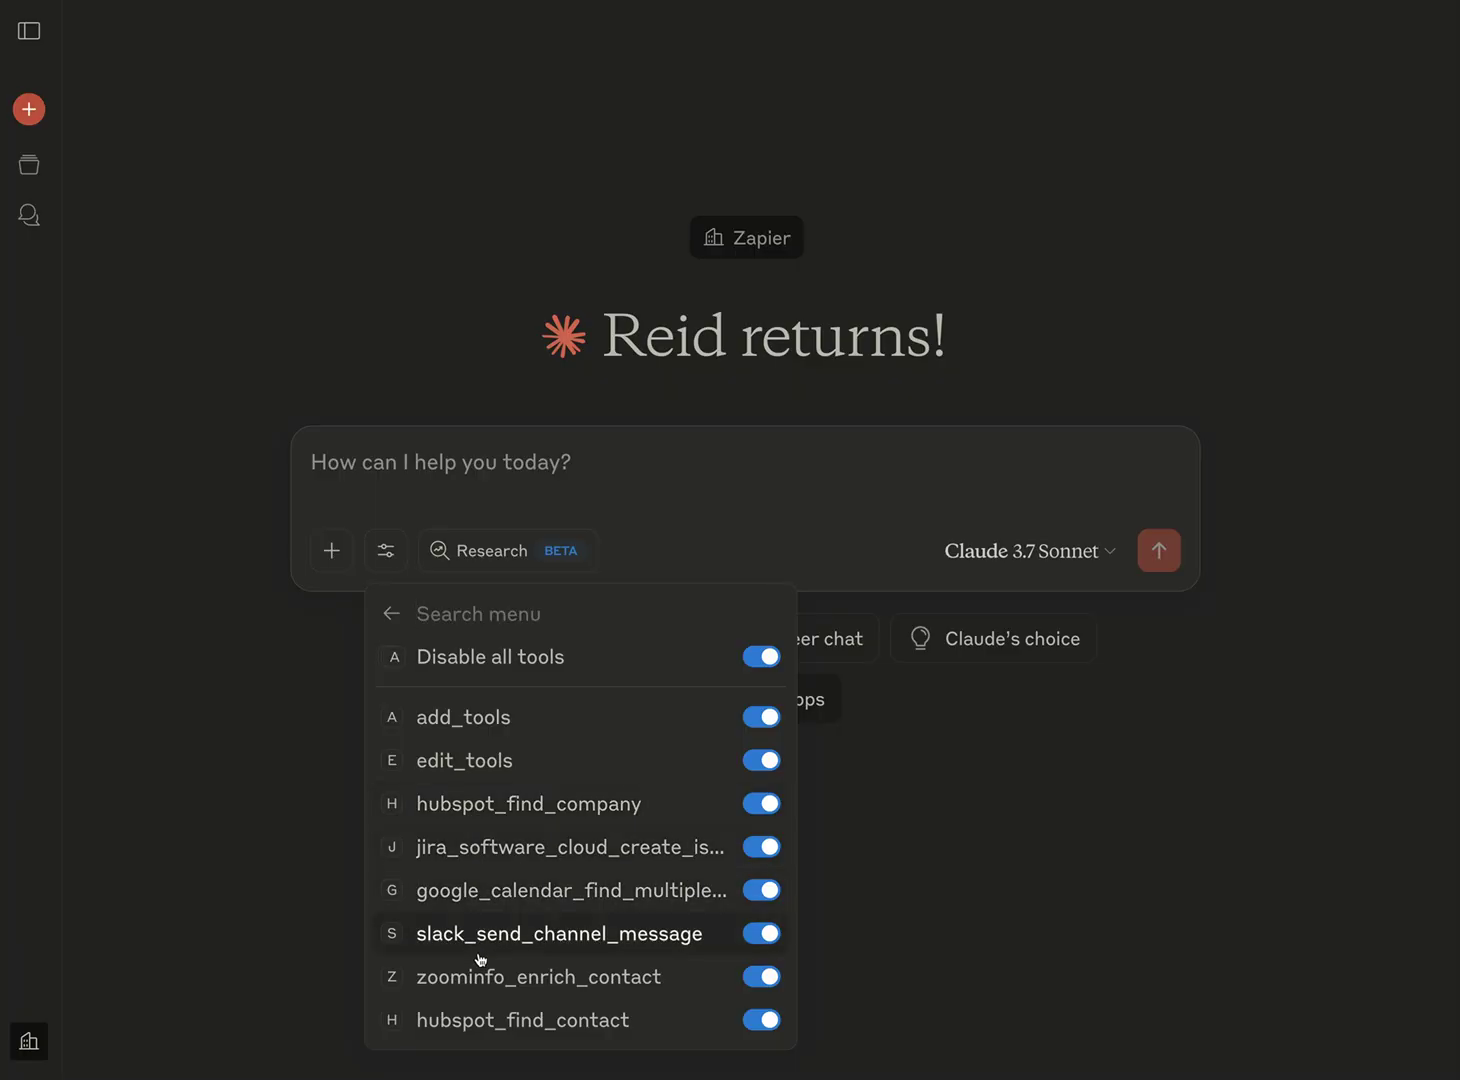
{"action": "left_click", "coordinate": [416, 480]}
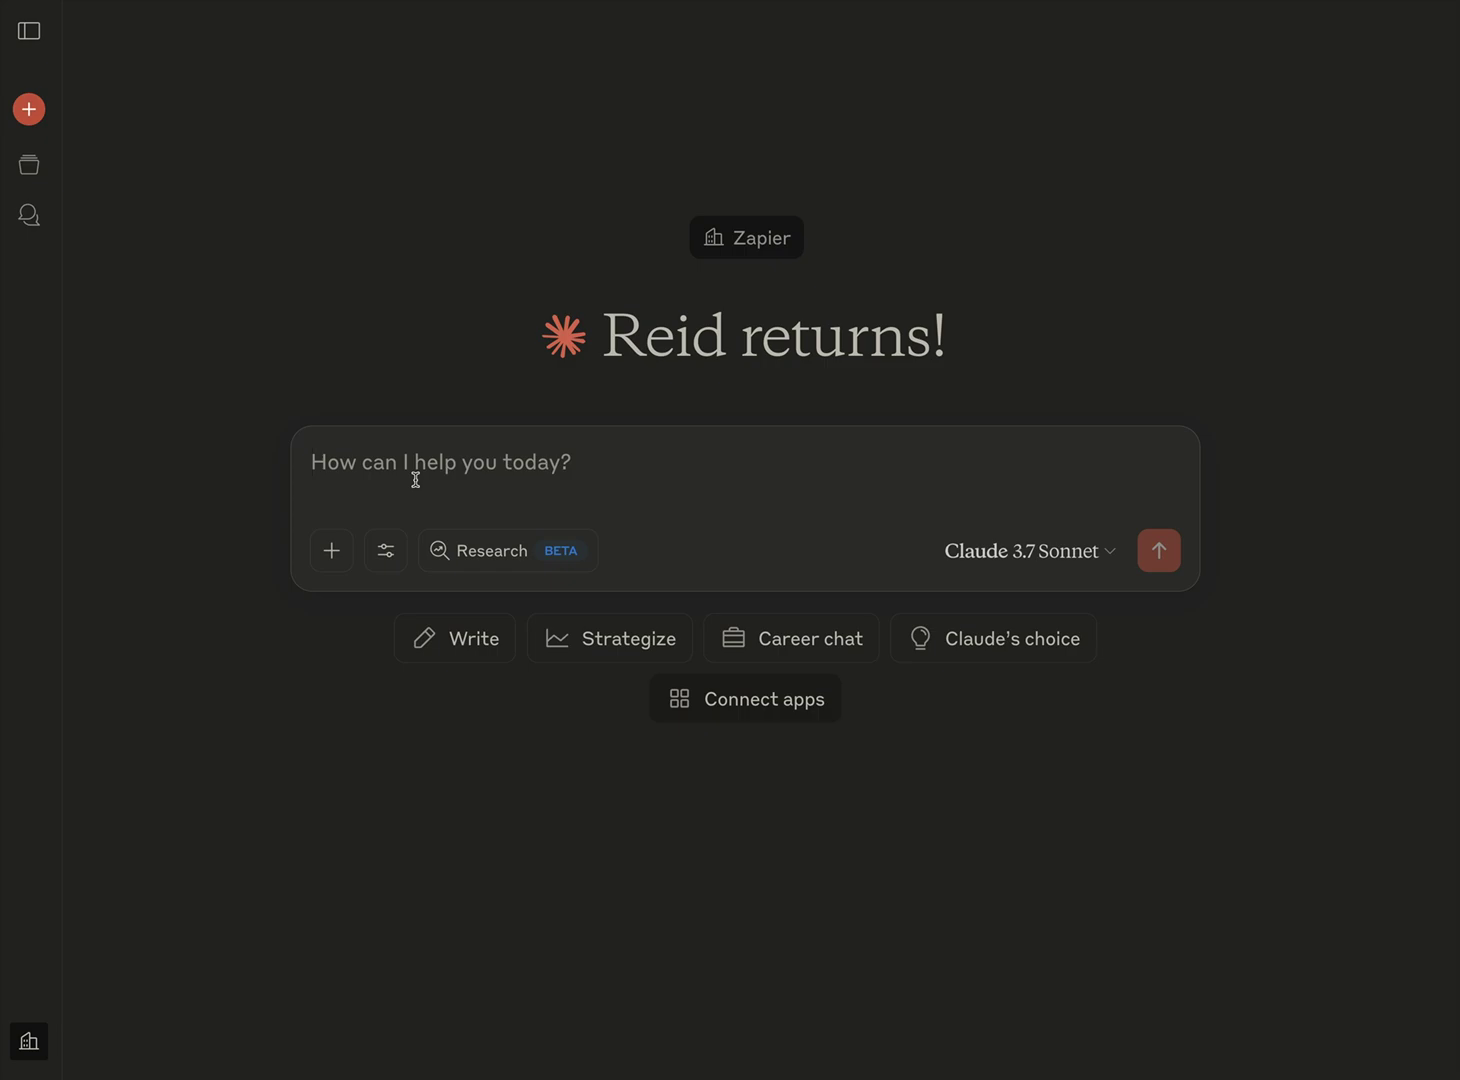
- Ask about tomorrow's Zapier meeting, review the calendar search, and begin the attendee follow-up
{"action": "type", "text": "Who am I meeting with from Z"}
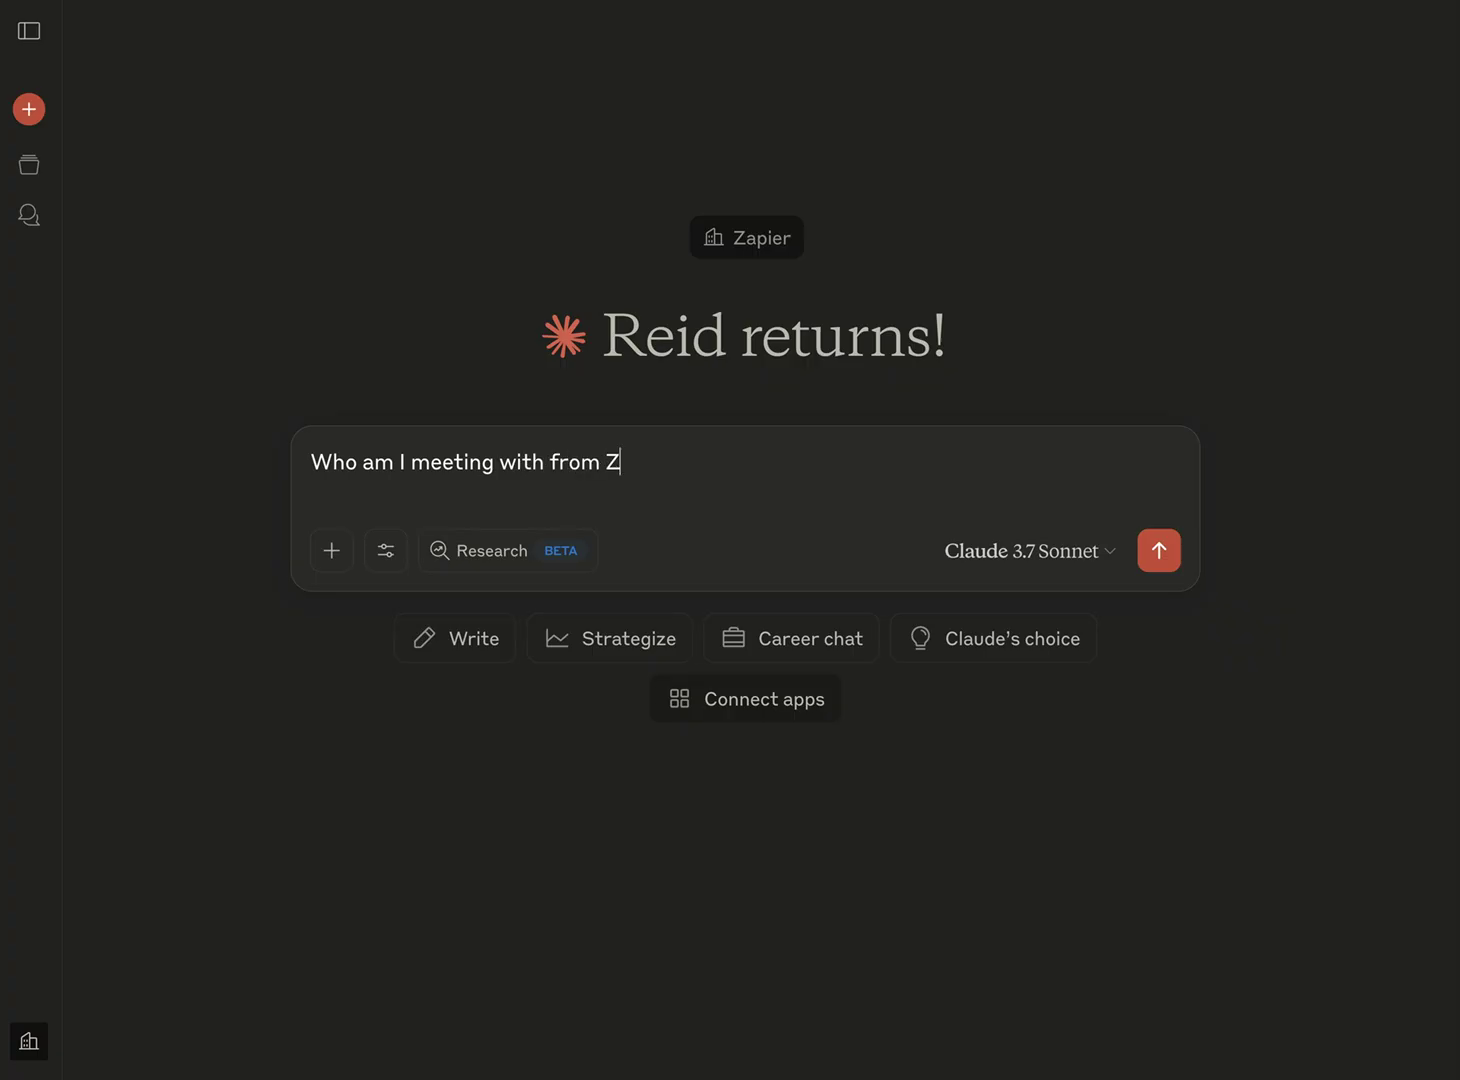
{"action": "key", "text": "Return"}
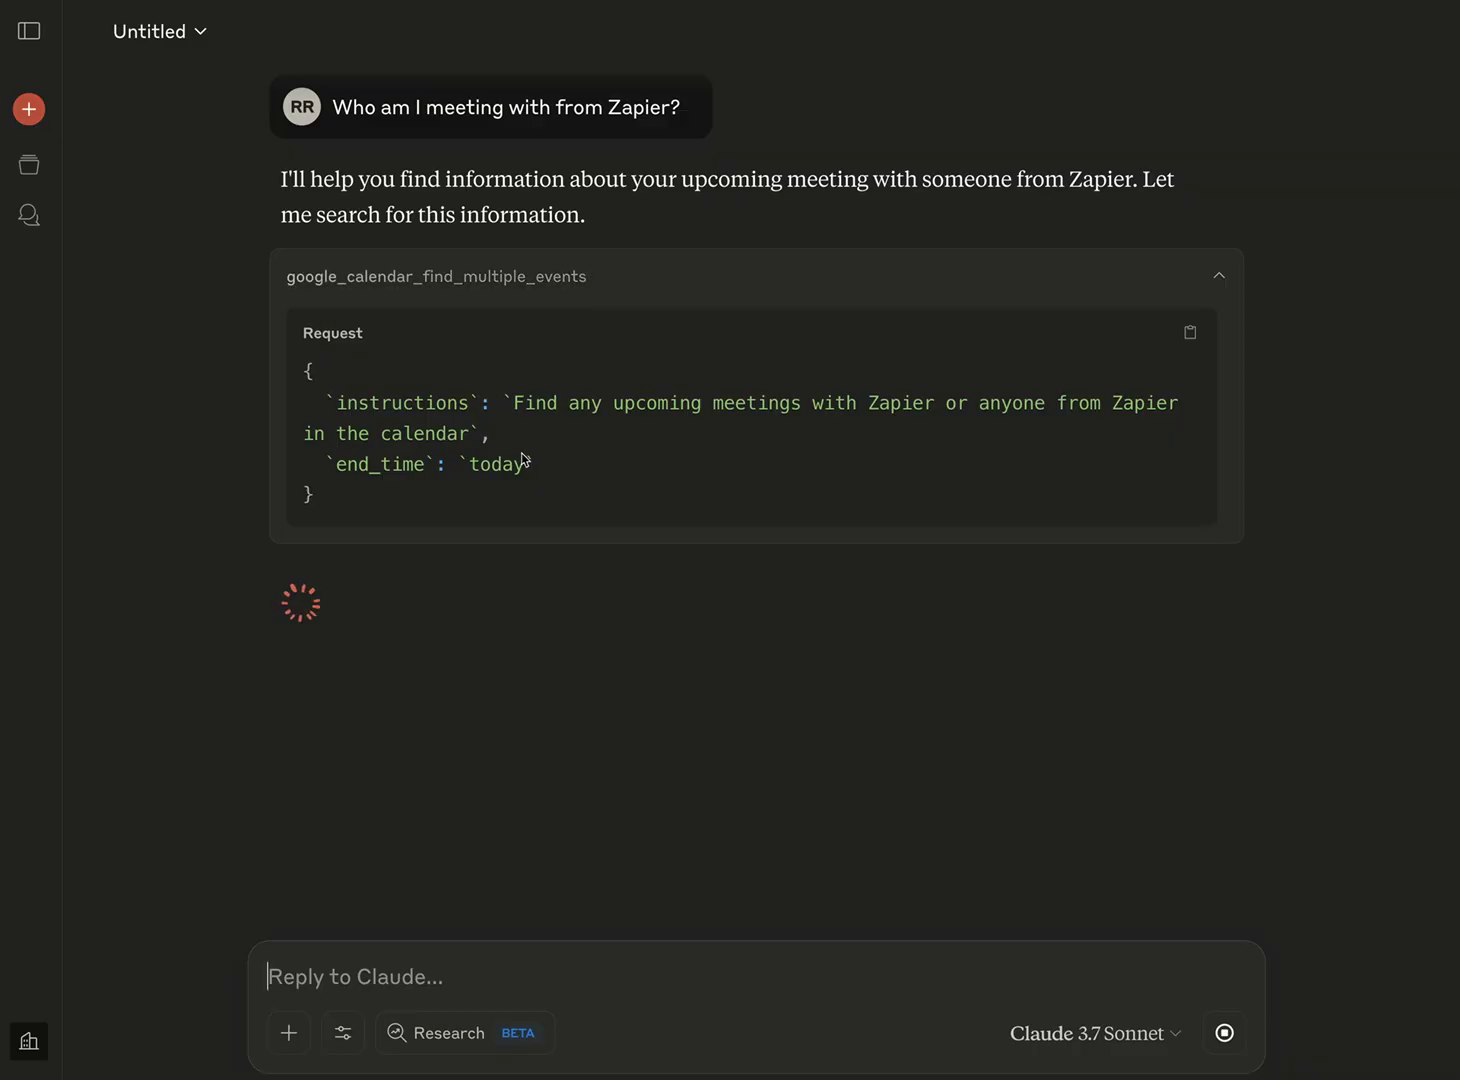
{"action": "left_click_drag", "start_coordinate": [535, 466], "coordinate": [446, 402]}
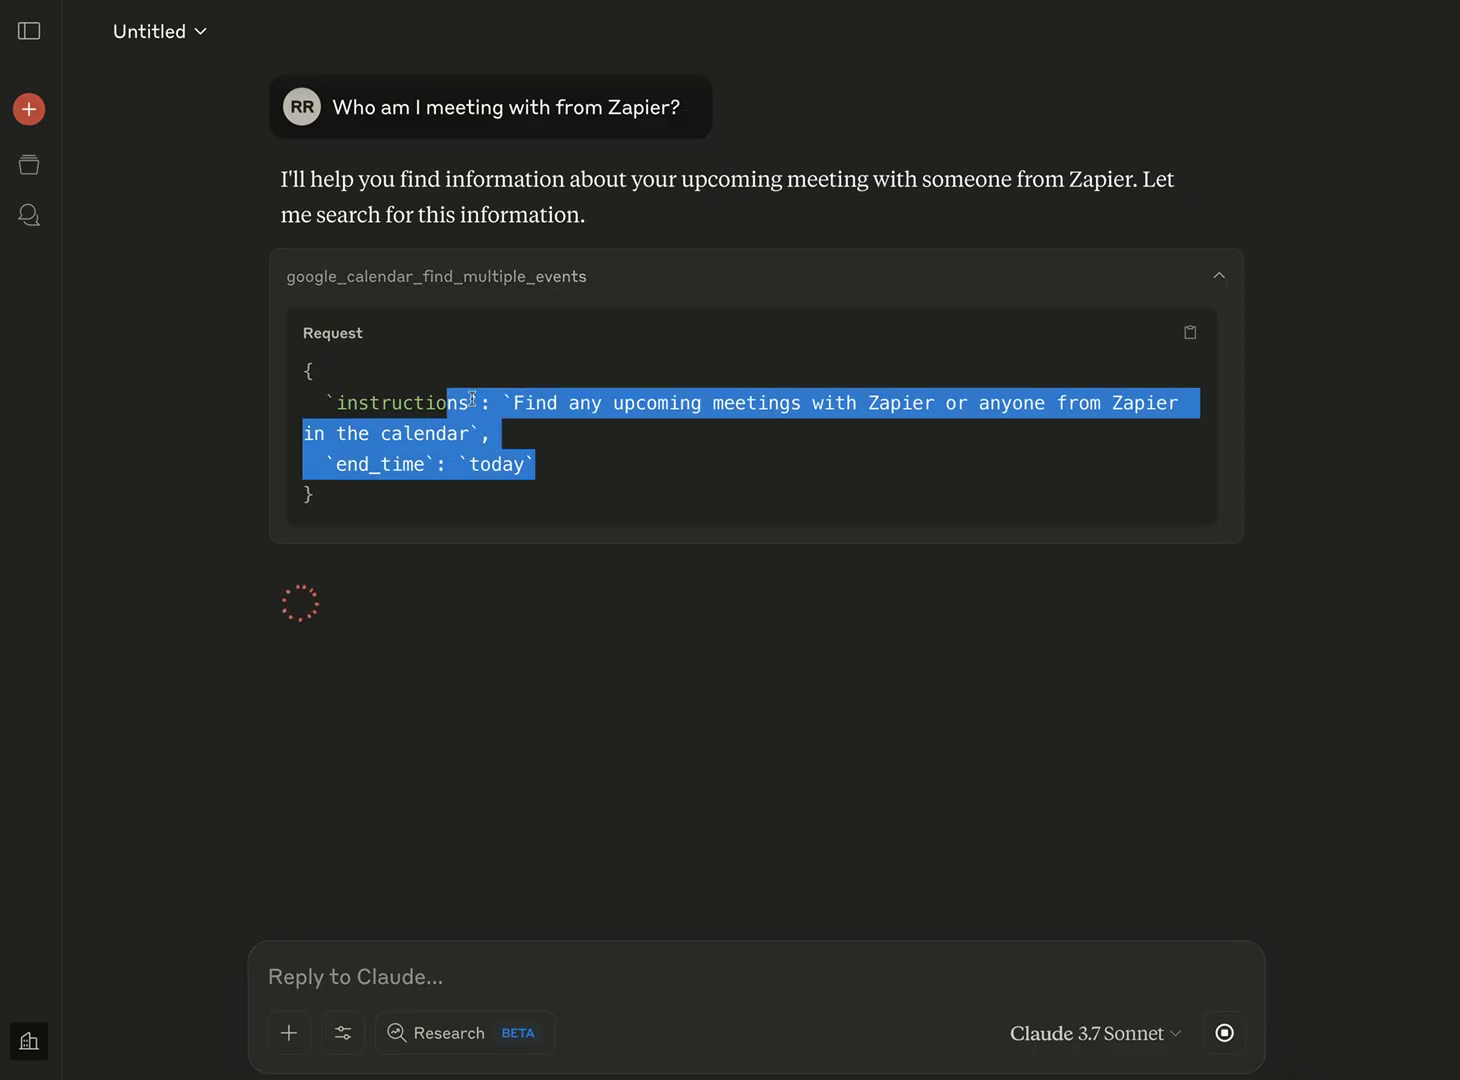
{"action": "left_click", "coordinate": [675, 286]}
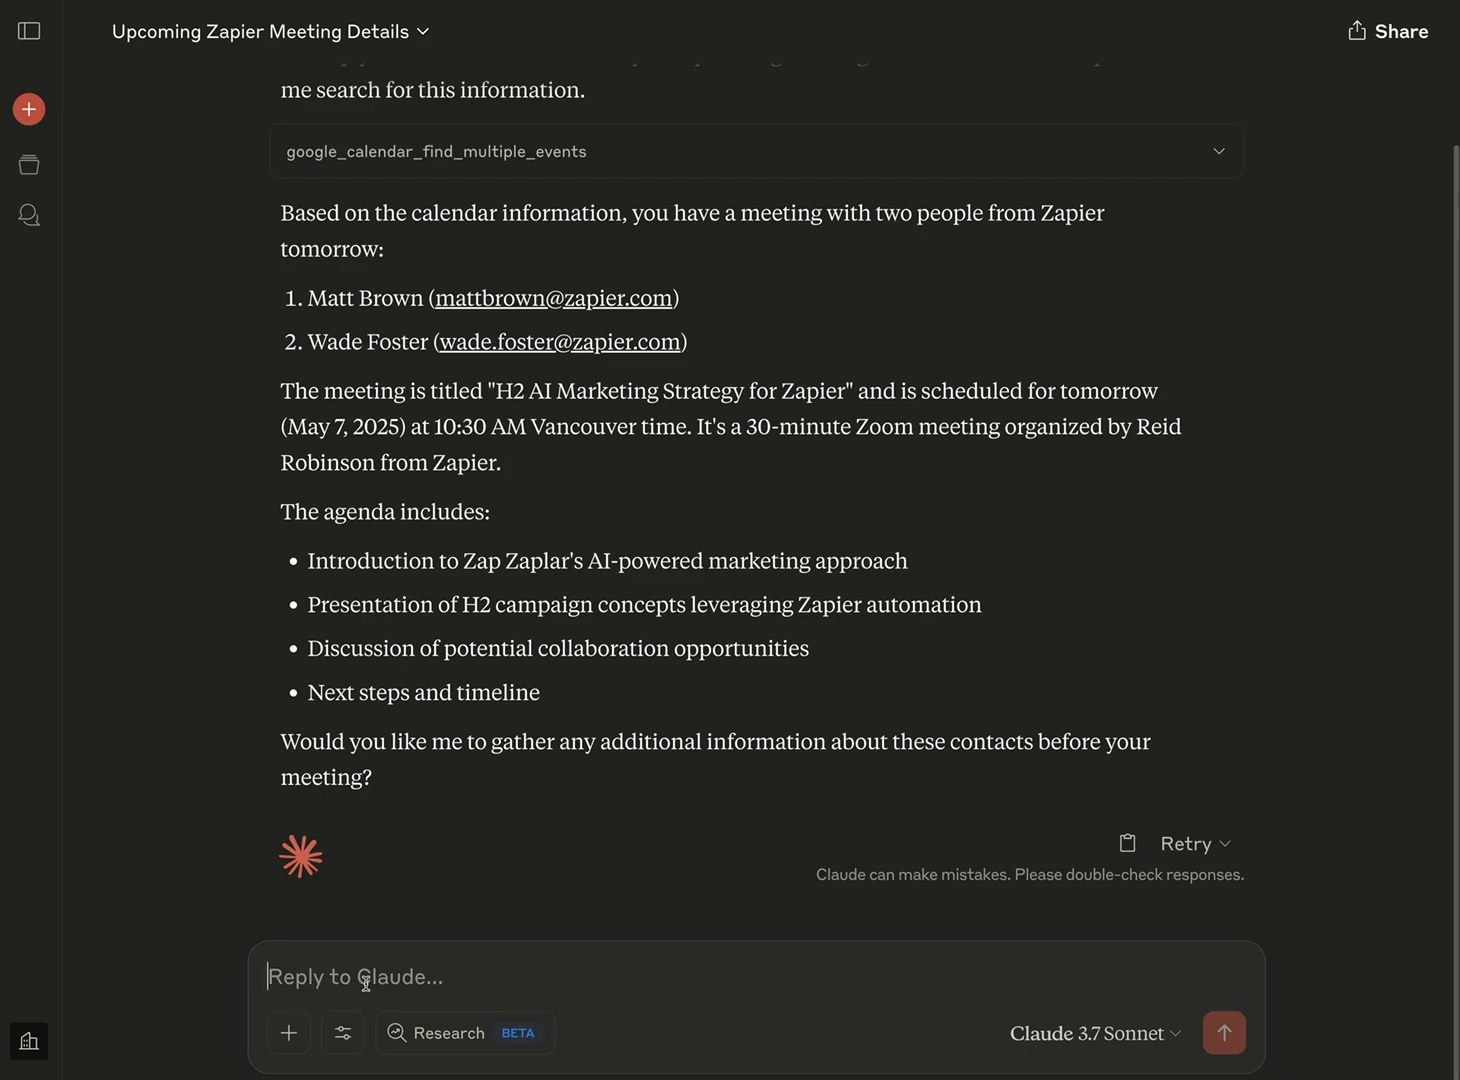
{"action": "type", "text": "H"}
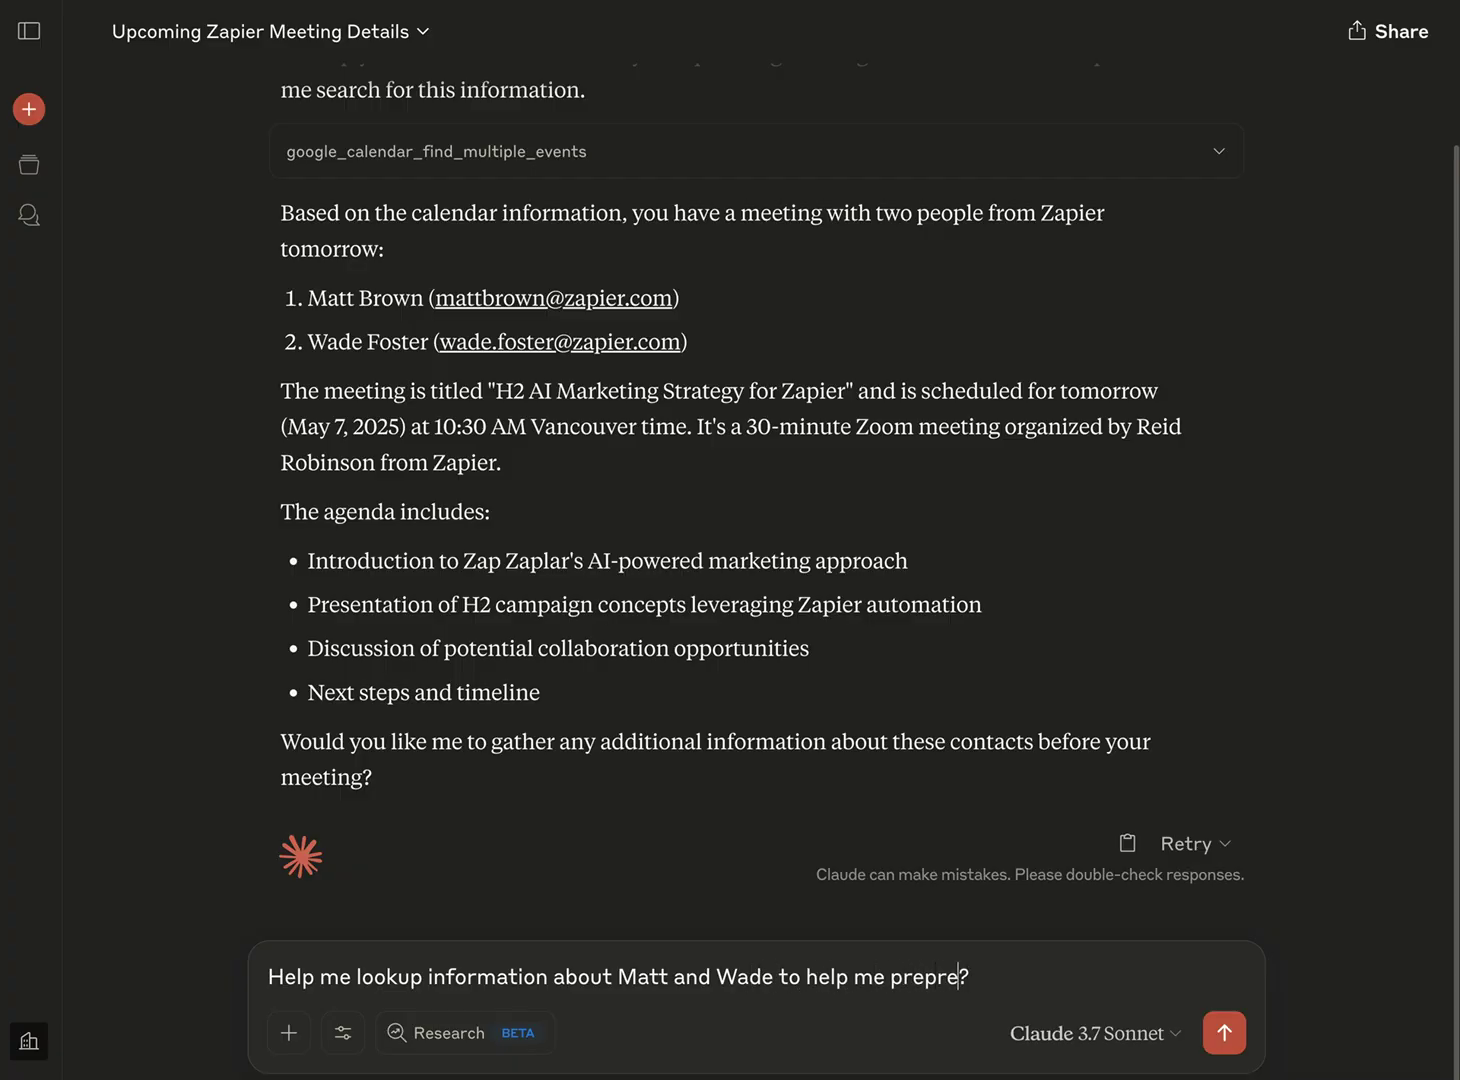
- Send the attendee lookup request and glance at the first web search's results
{"action": "key", "text": "Return"}
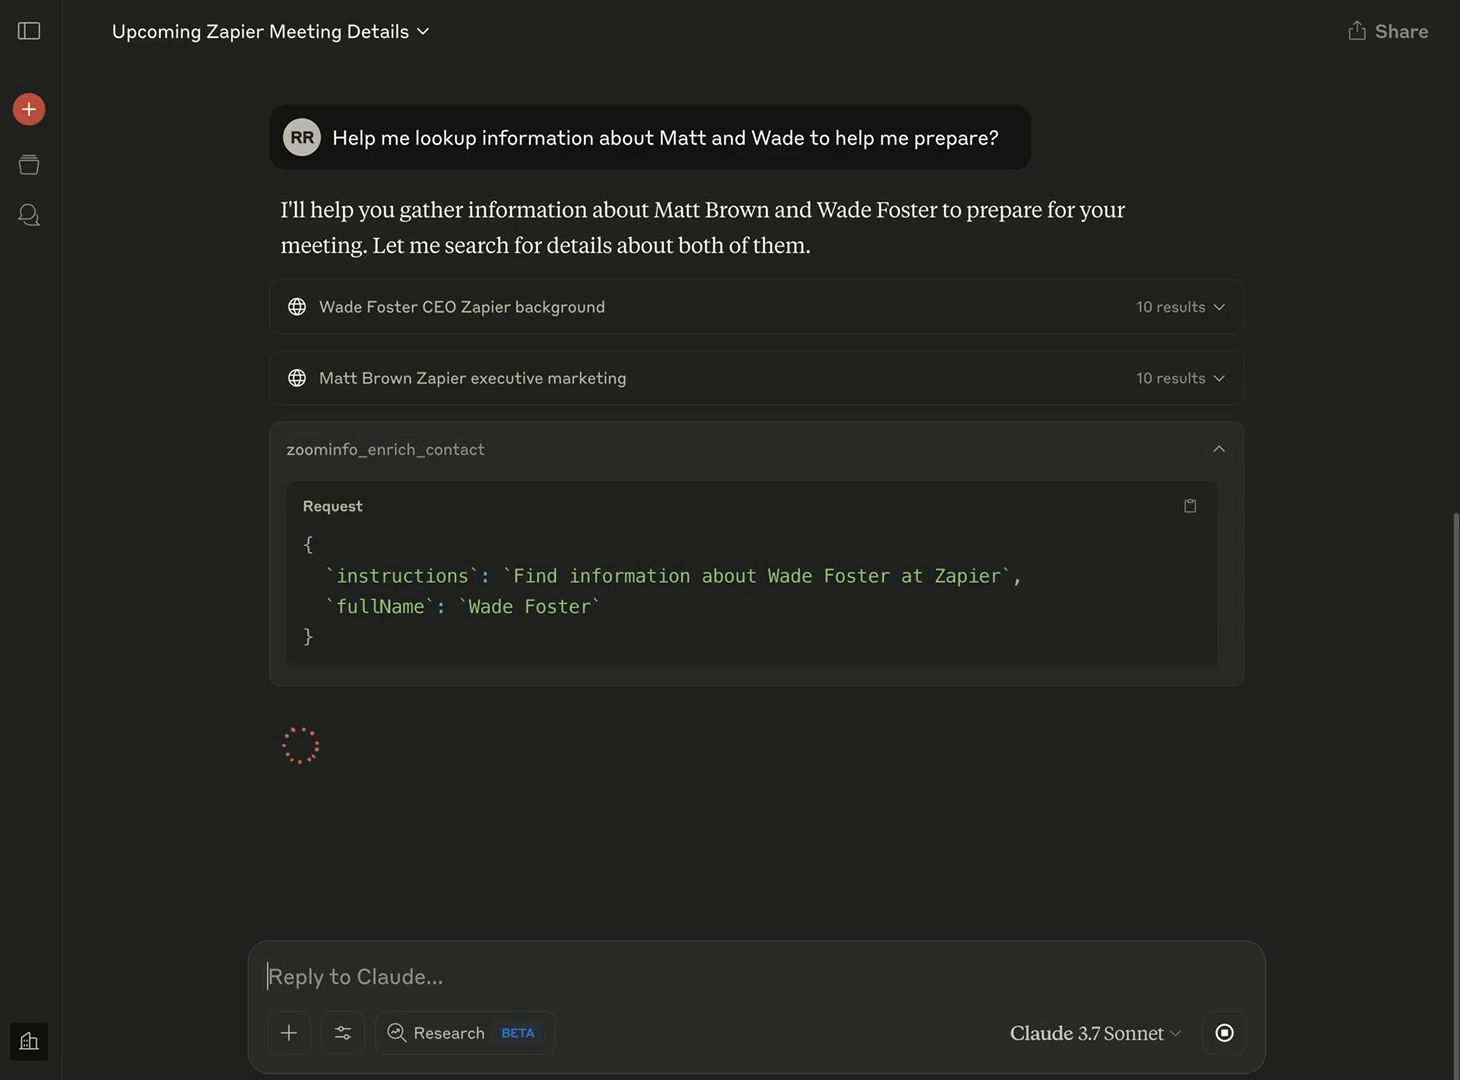
{"action": "left_click", "coordinate": [545, 306]}
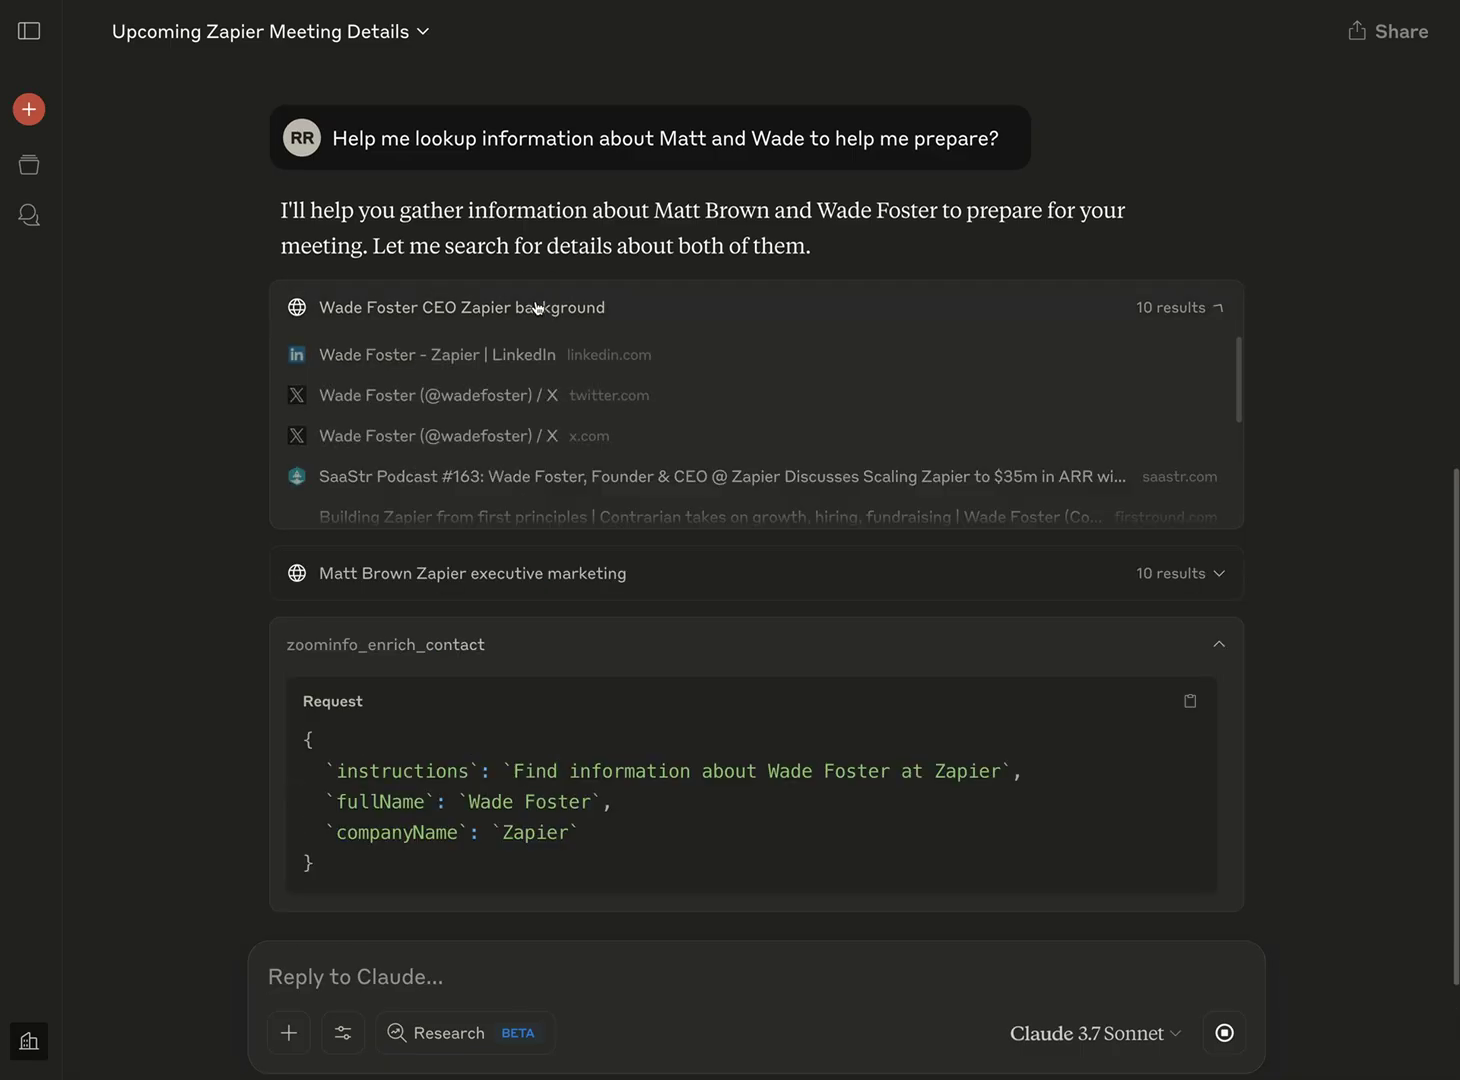
{"action": "left_click", "coordinate": [556, 305]}
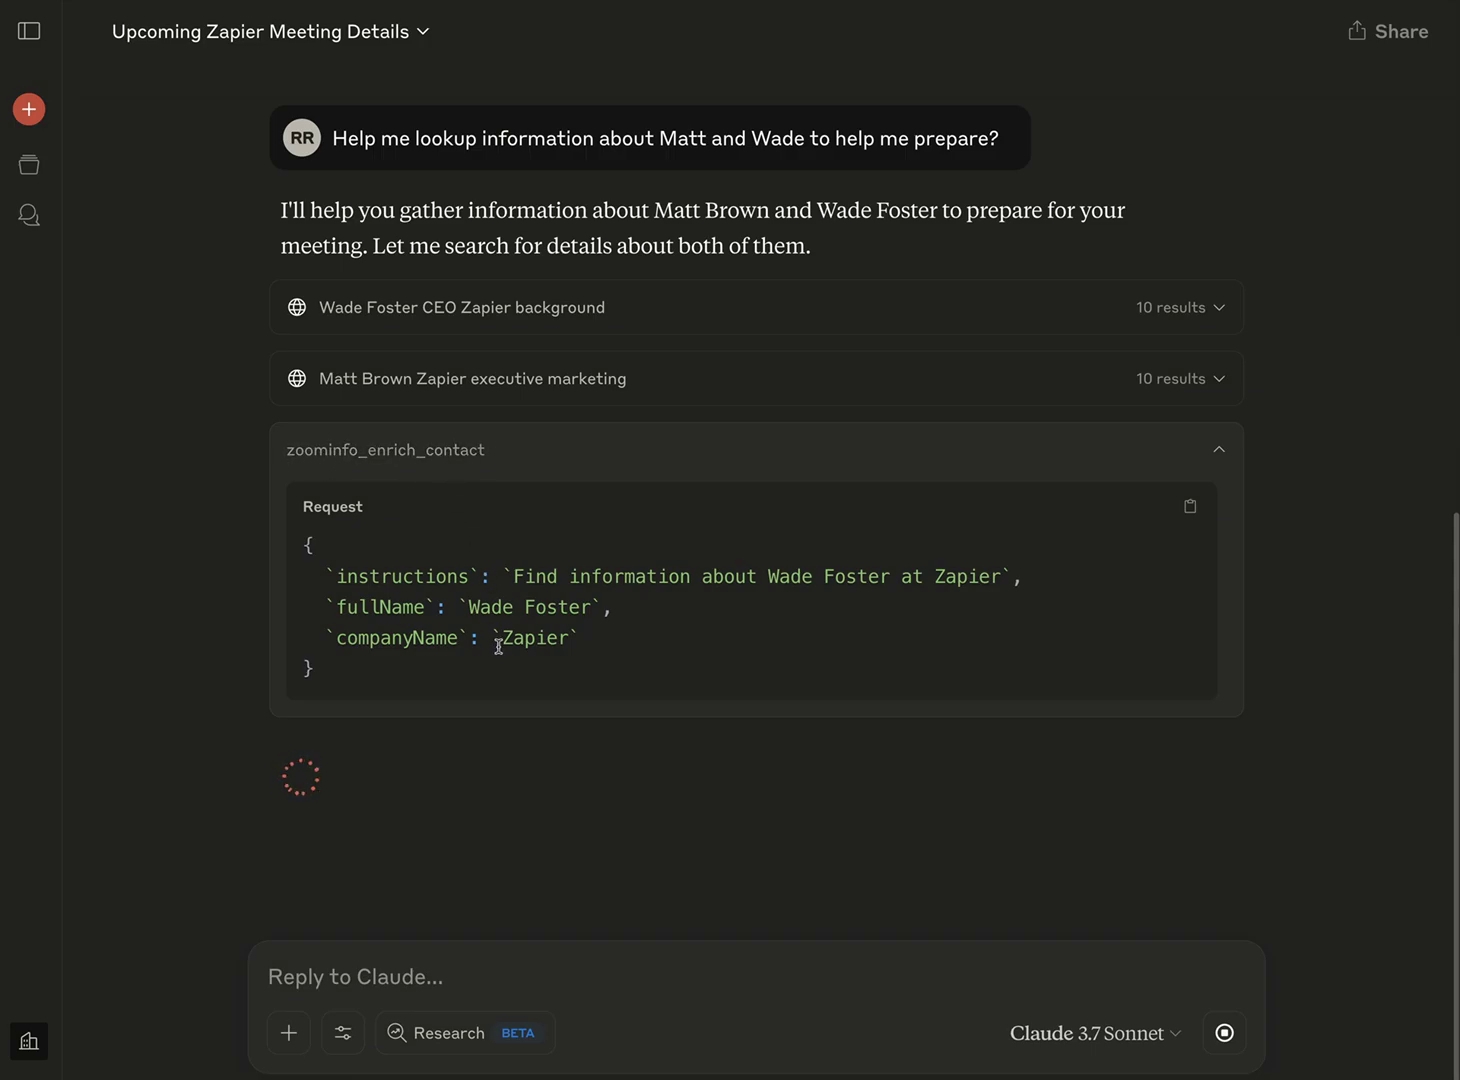
- Inspect the zoominfo_enrich_contact request parameters and scroll through the returned profile data
{"action": "left_click_drag", "start_coordinate": [607, 638], "coordinate": [319, 544]}
{"action": "left_click", "coordinate": [416, 583]}
{"action": "left_click_drag", "start_coordinate": [417, 679], "coordinate": [306, 548]}
{"action": "left_click", "coordinate": [309, 550]}
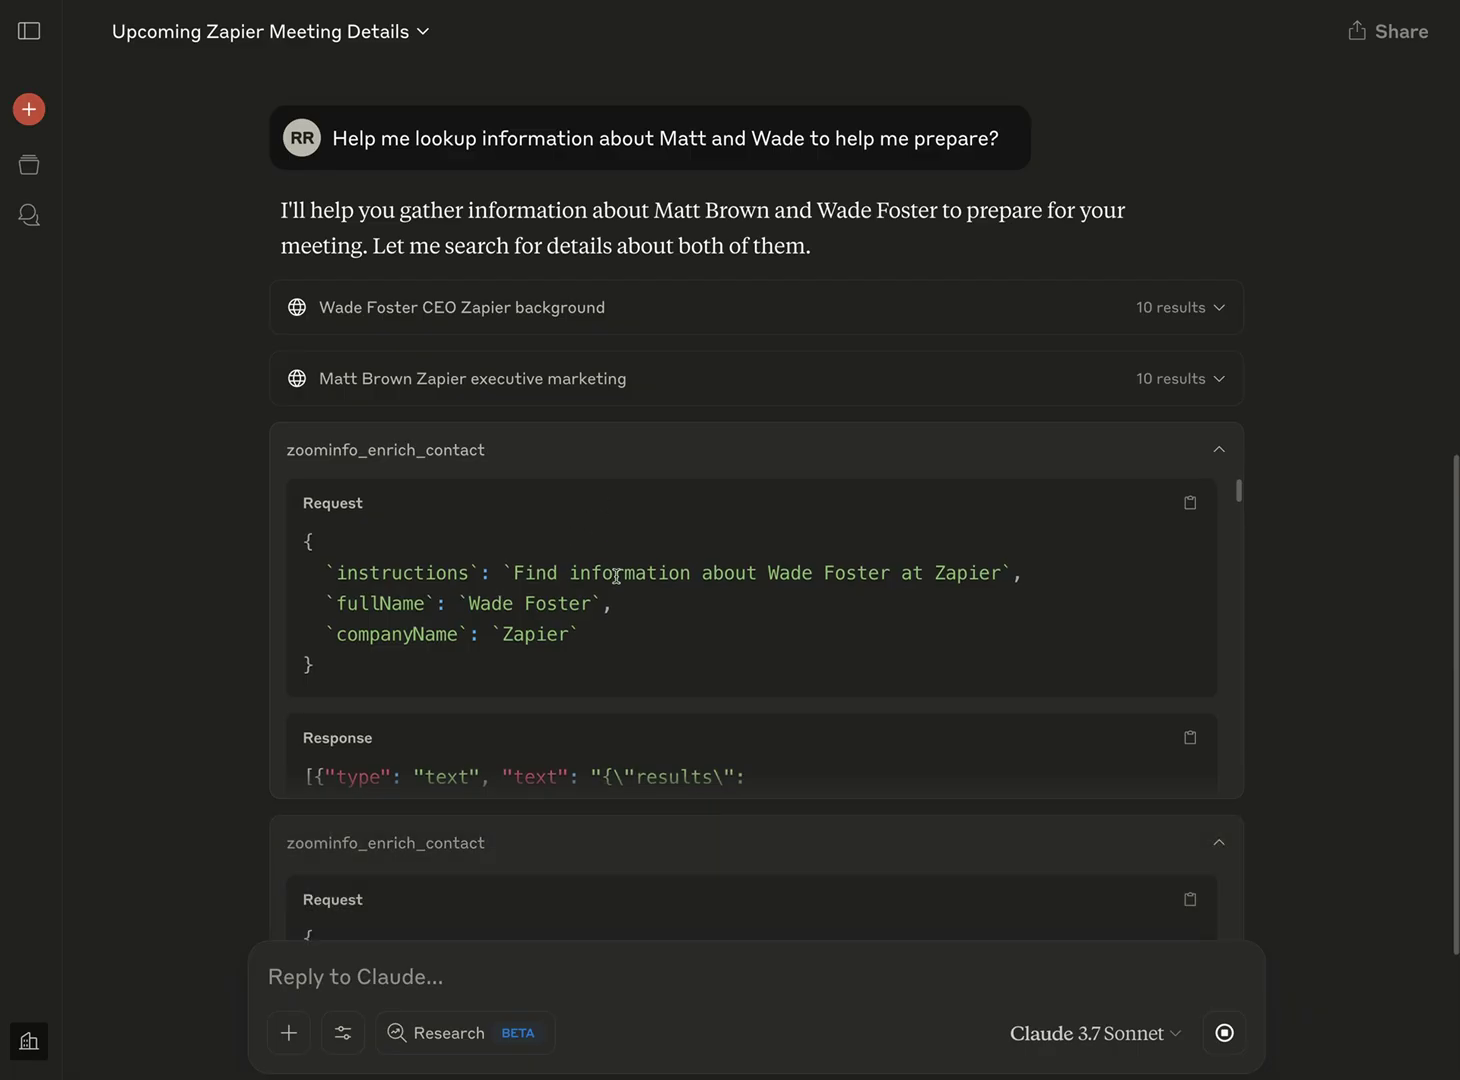
{"action": "scroll", "coordinate": [620, 588], "scroll_direction": "down", "scroll_amount": 3}
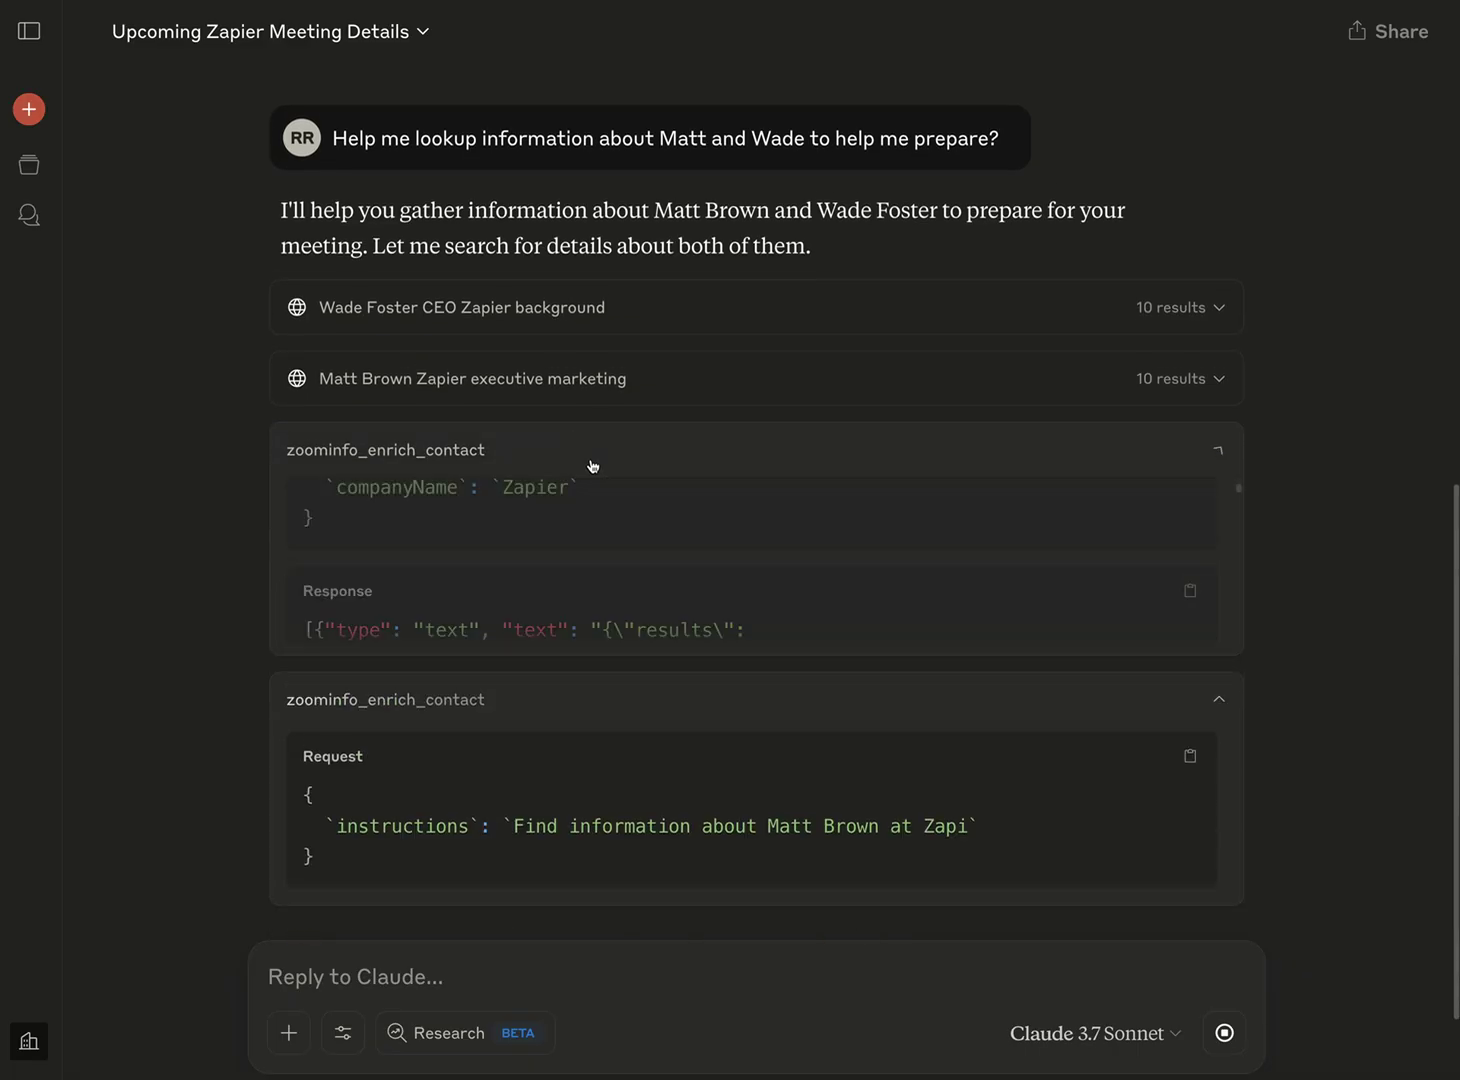
{"action": "scroll", "coordinate": [584, 624], "scroll_direction": "down", "scroll_amount": 5}
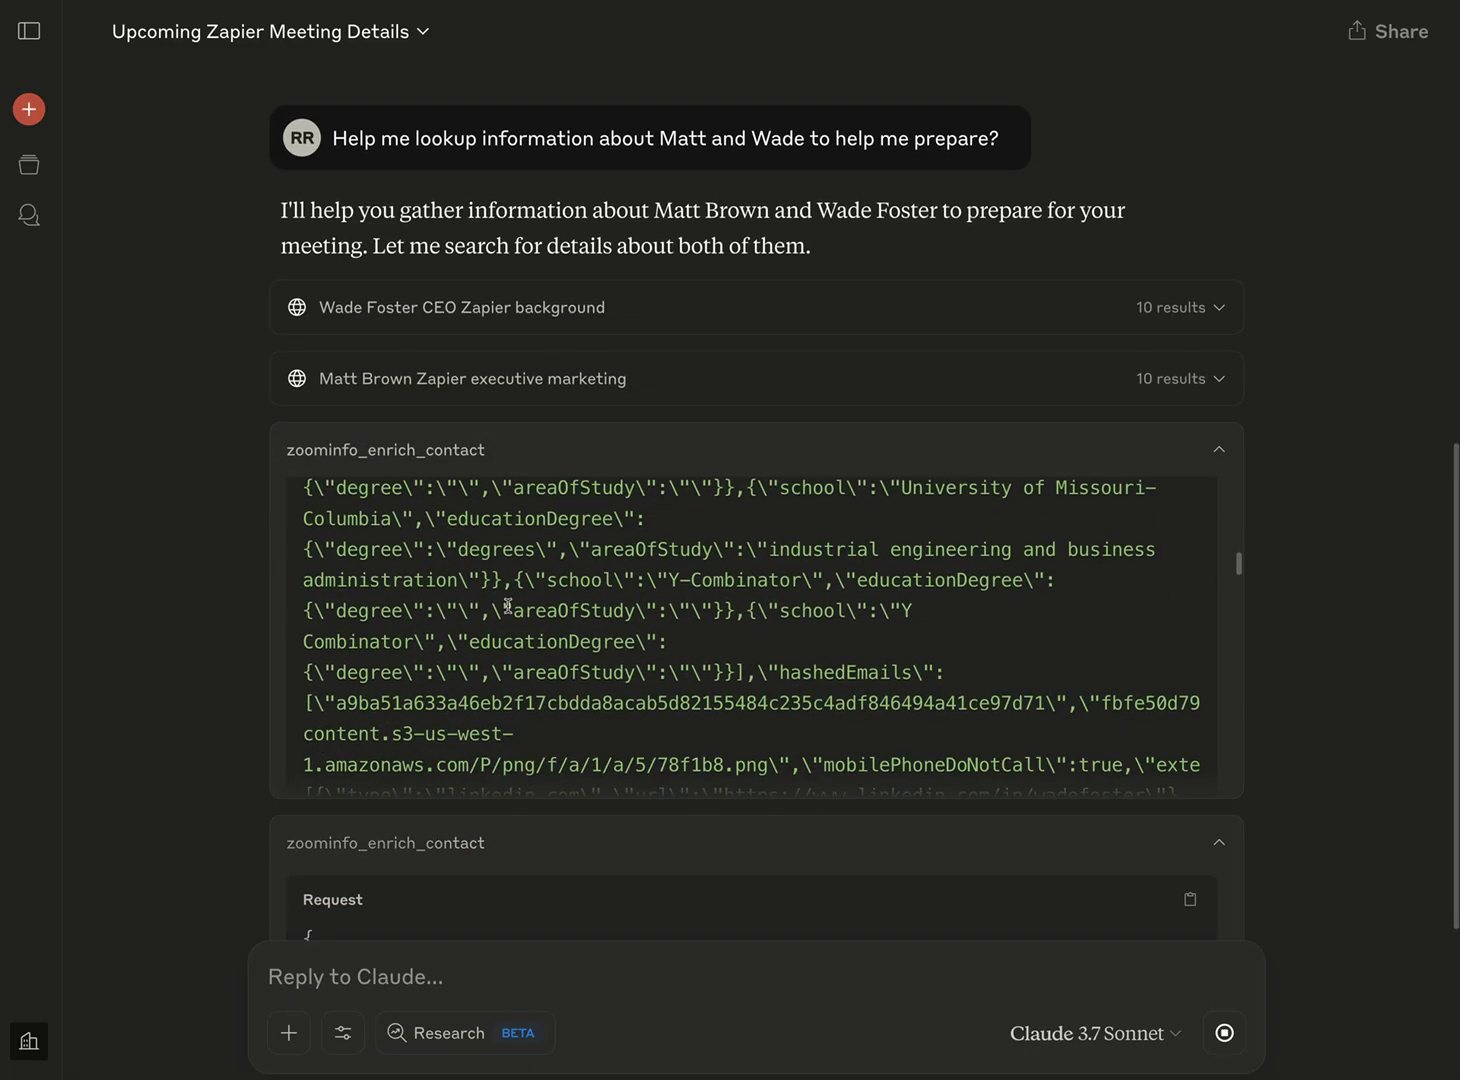
{"action": "left_click", "coordinate": [526, 442]}
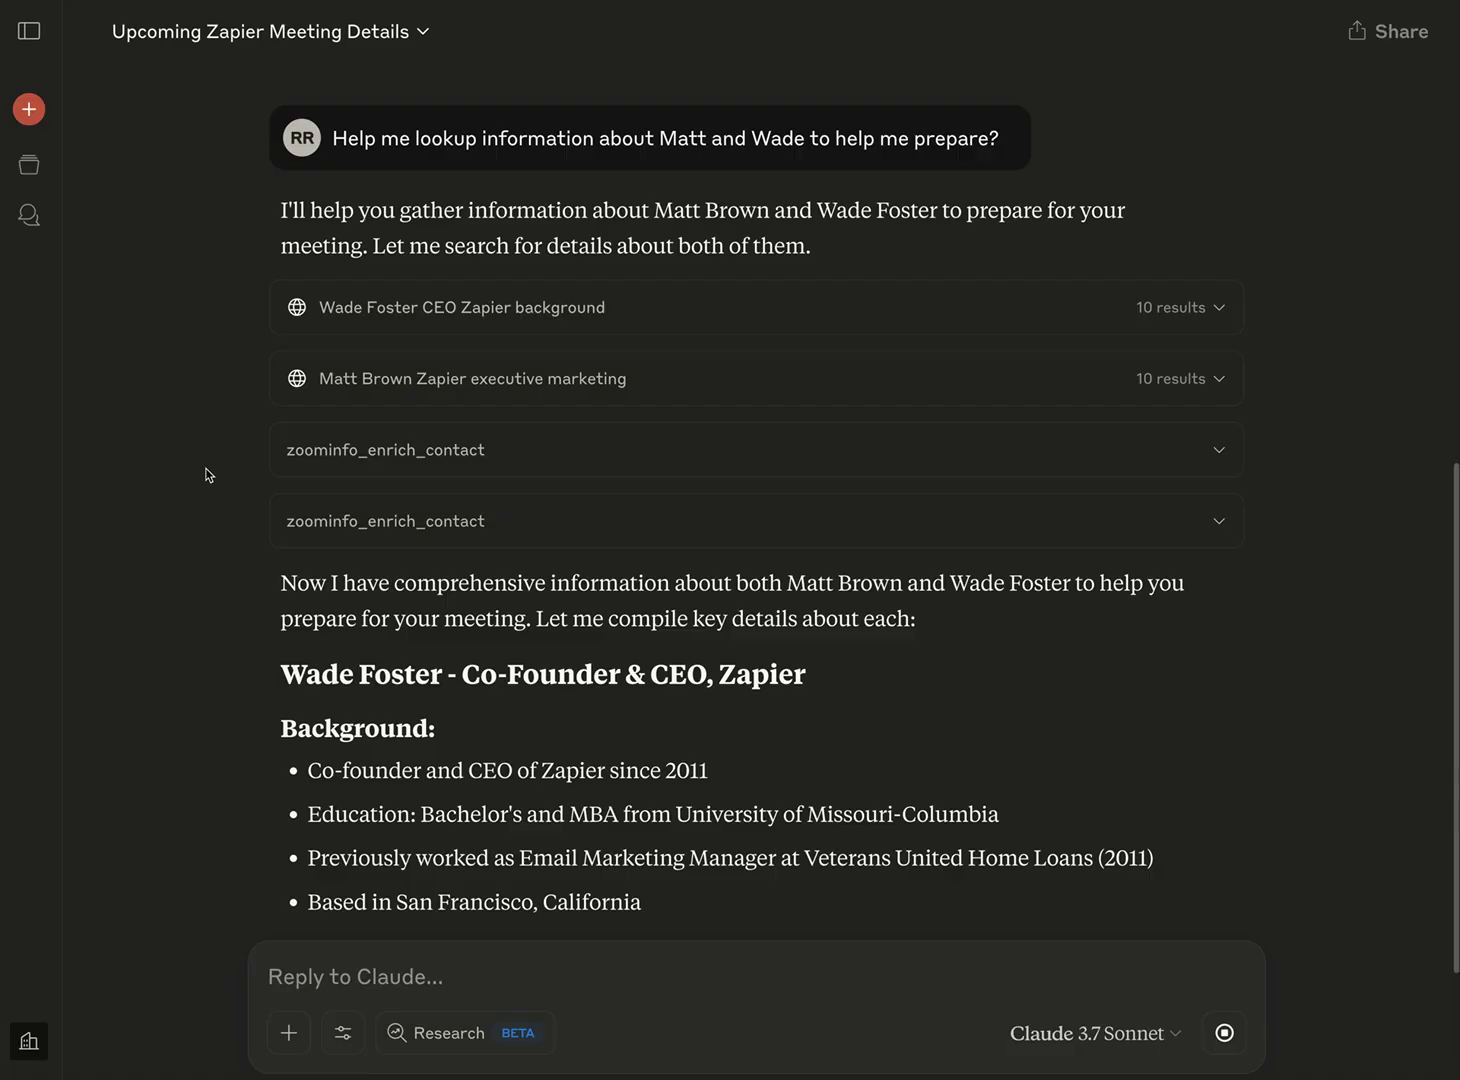
- Scroll through Claude's attendee profiles down to the five Meeting Preparation Tips
{"action": "scroll", "coordinate": [247, 463], "scroll_direction": "down", "scroll_amount": 2}
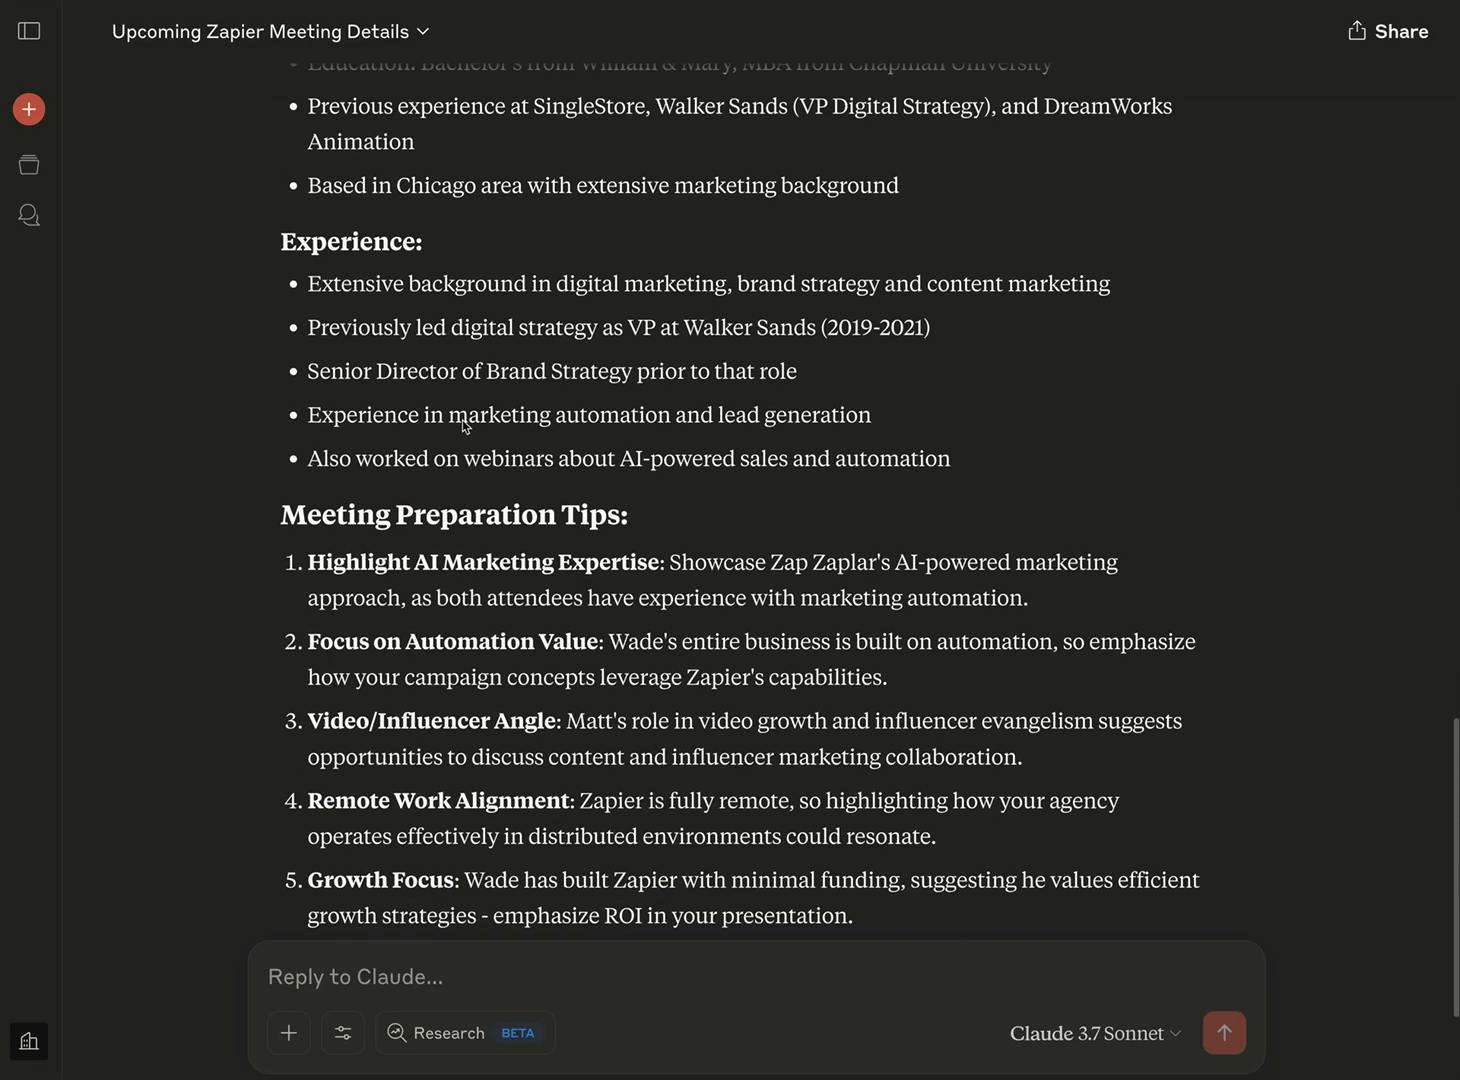
{"action": "scroll", "coordinate": [463, 422], "scroll_direction": "down", "scroll_amount": 3}
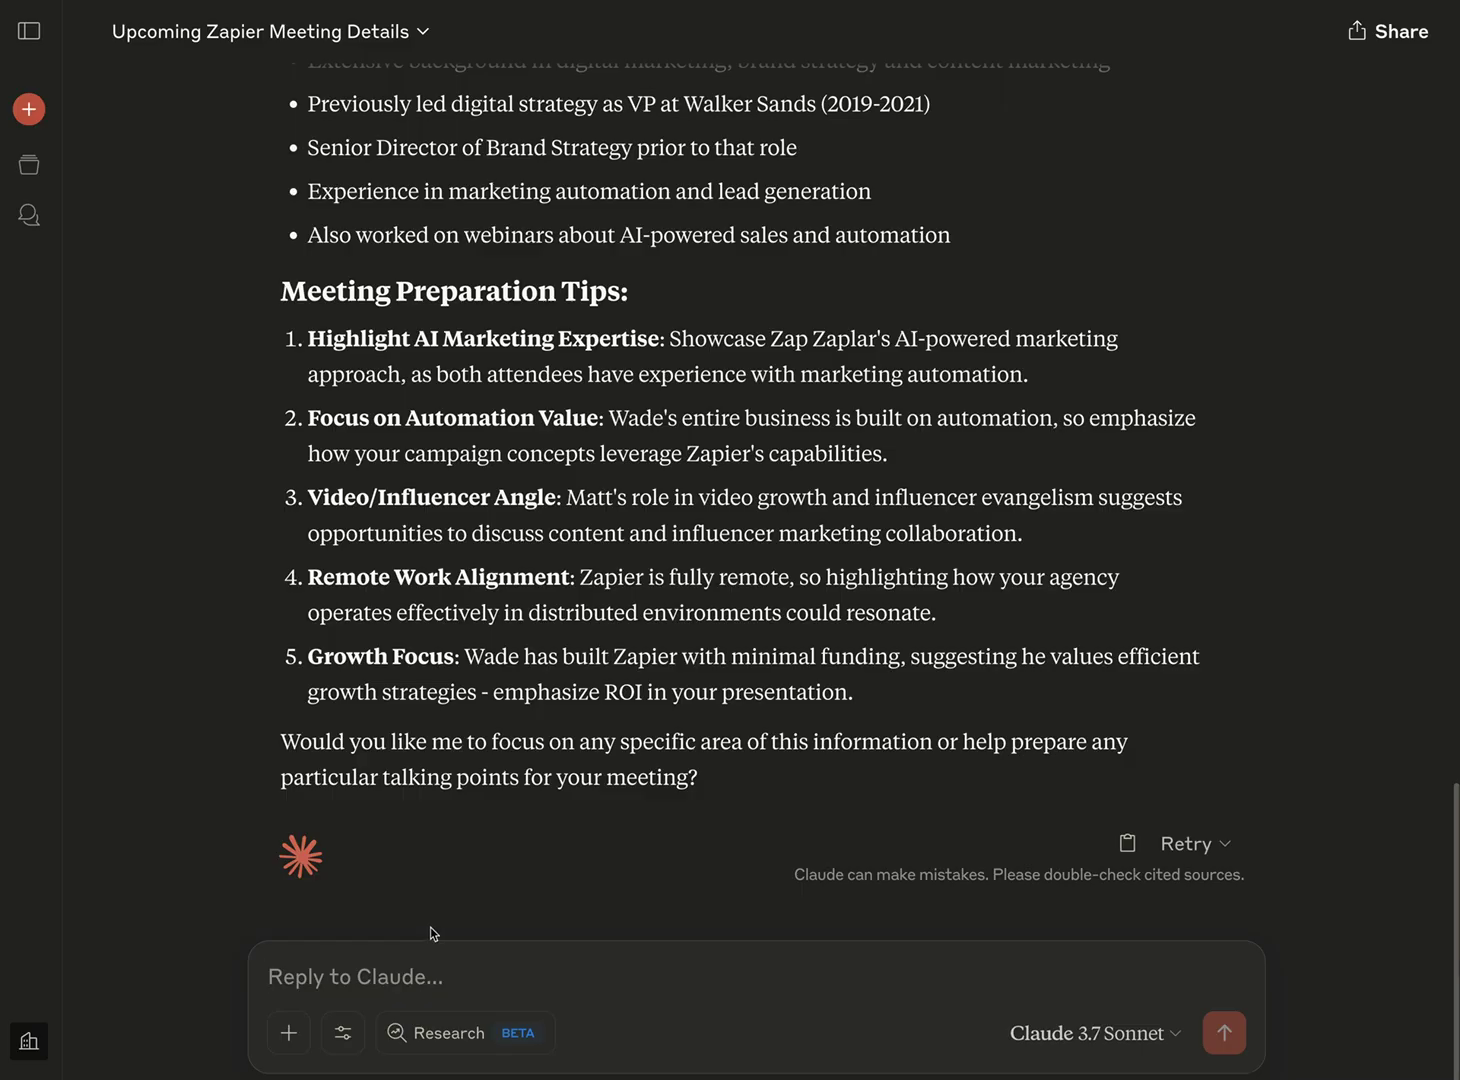
- Send 'Share this with my sales team' so Claude drafts the Zapier Meeting Briefing
{"action": "type", "text": "Share this with my sal"}
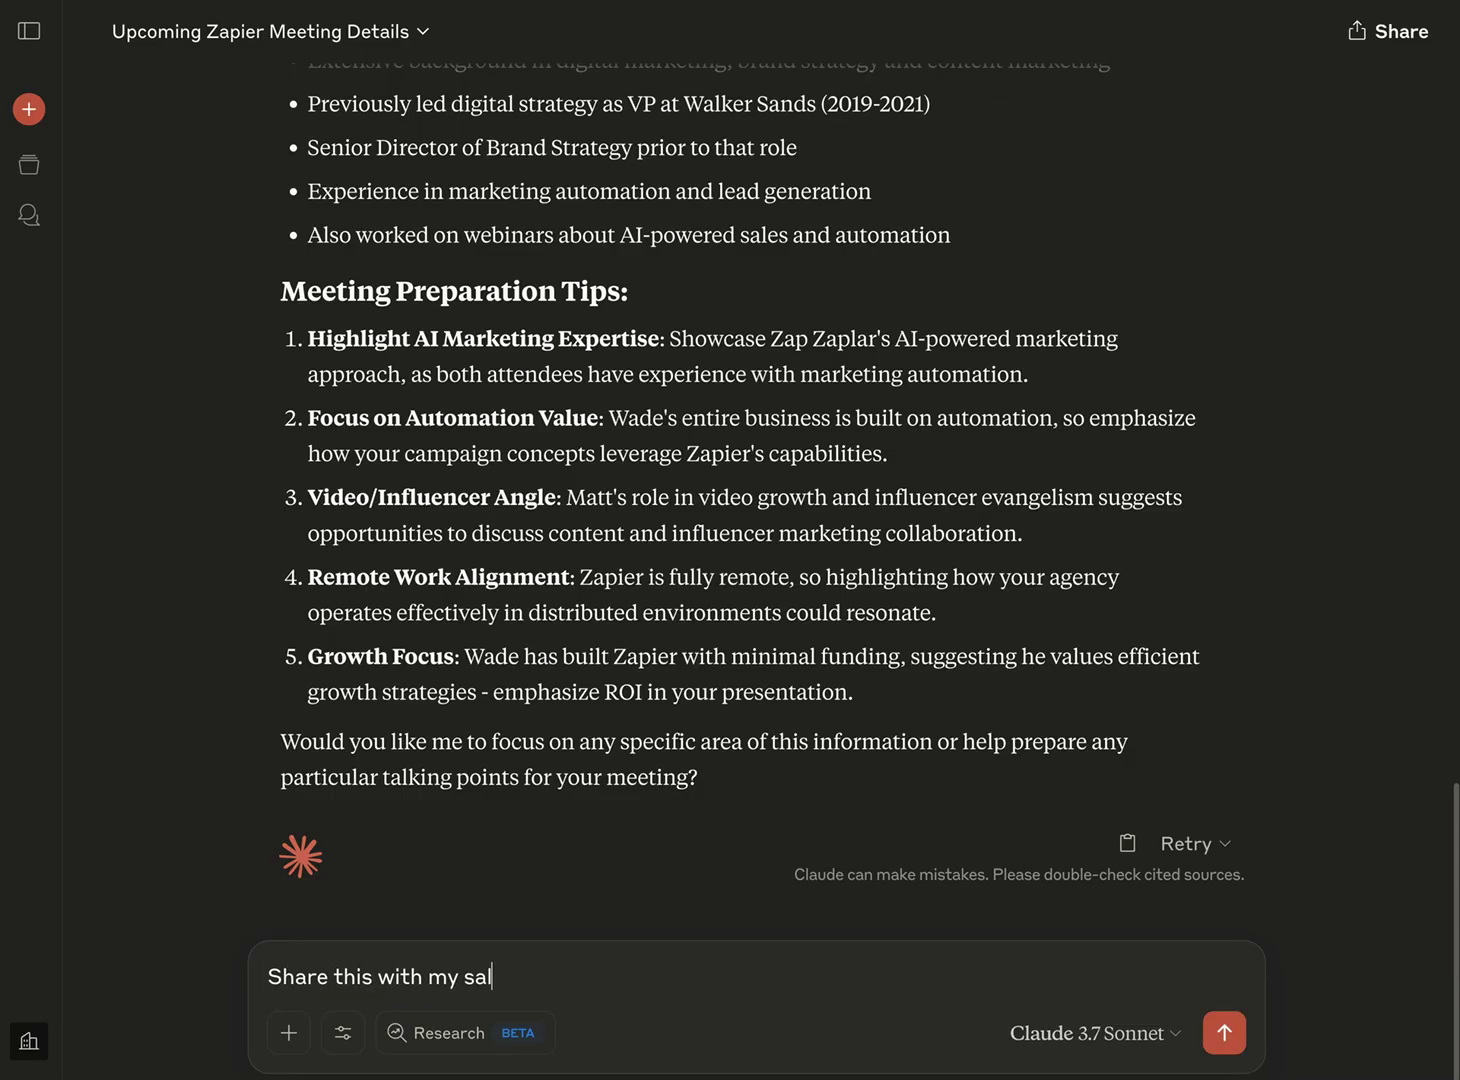
{"action": "type", "text": "es team"}
{"action": "key", "text": "Return"}
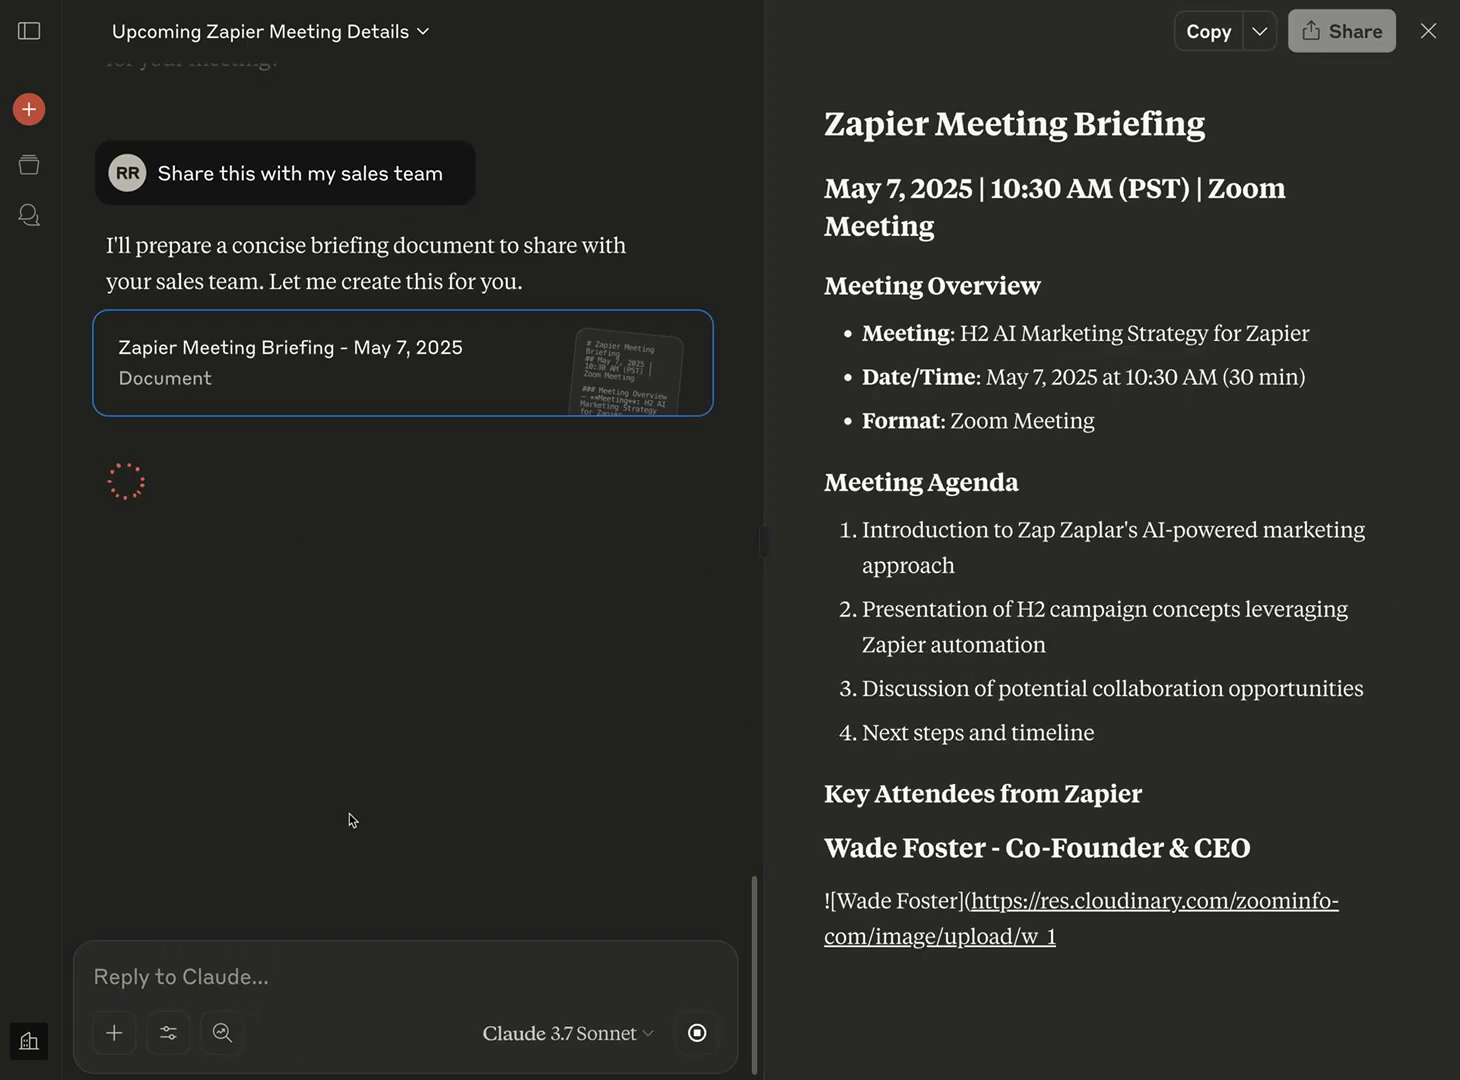
{"action": "left_click", "coordinate": [168, 1032]}
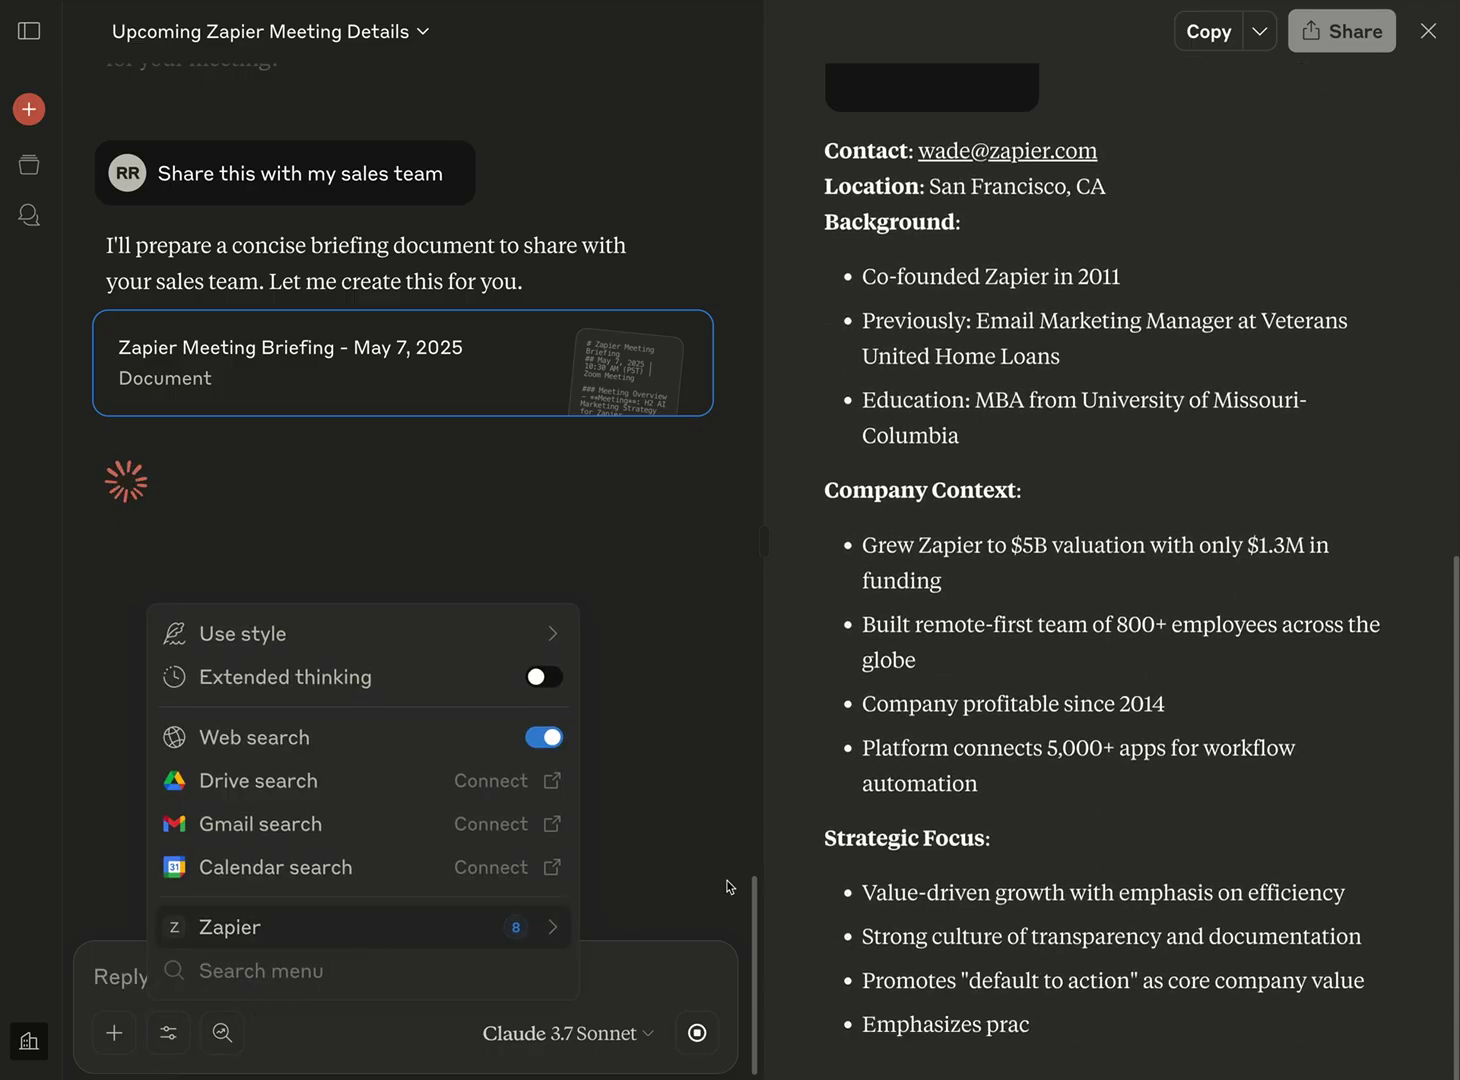
- Check the Zapier tools list while the briefing finishes, then begin the Slack request
{"action": "left_click", "coordinate": [415, 927]}
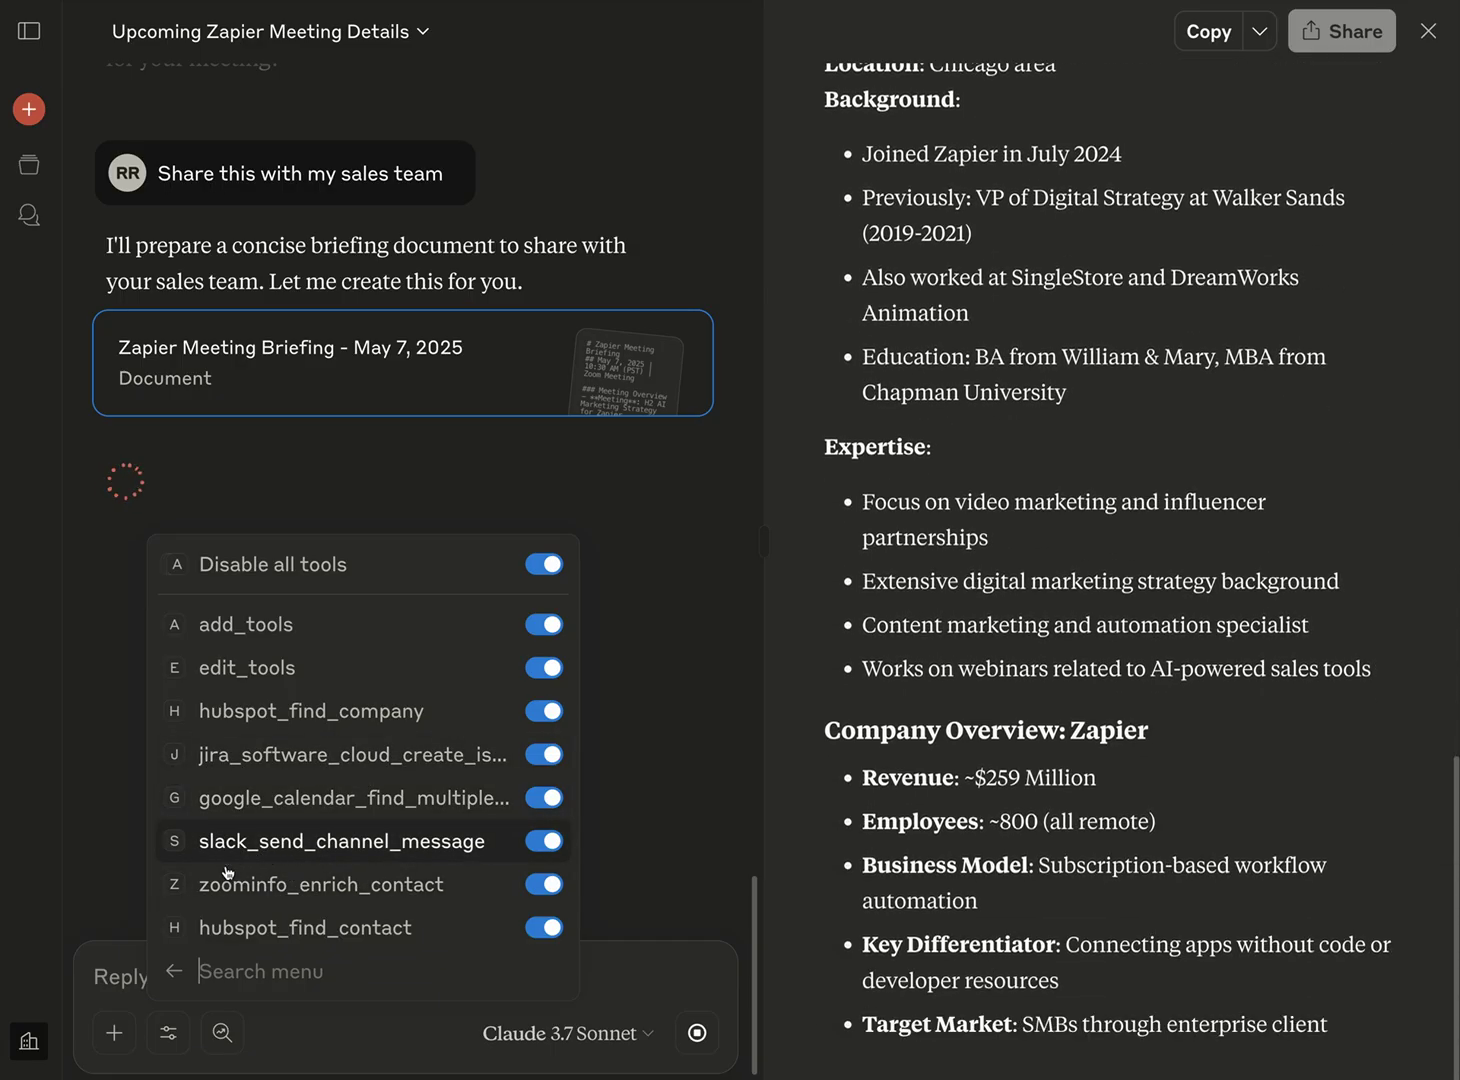
{"action": "left_click", "coordinate": [742, 778]}
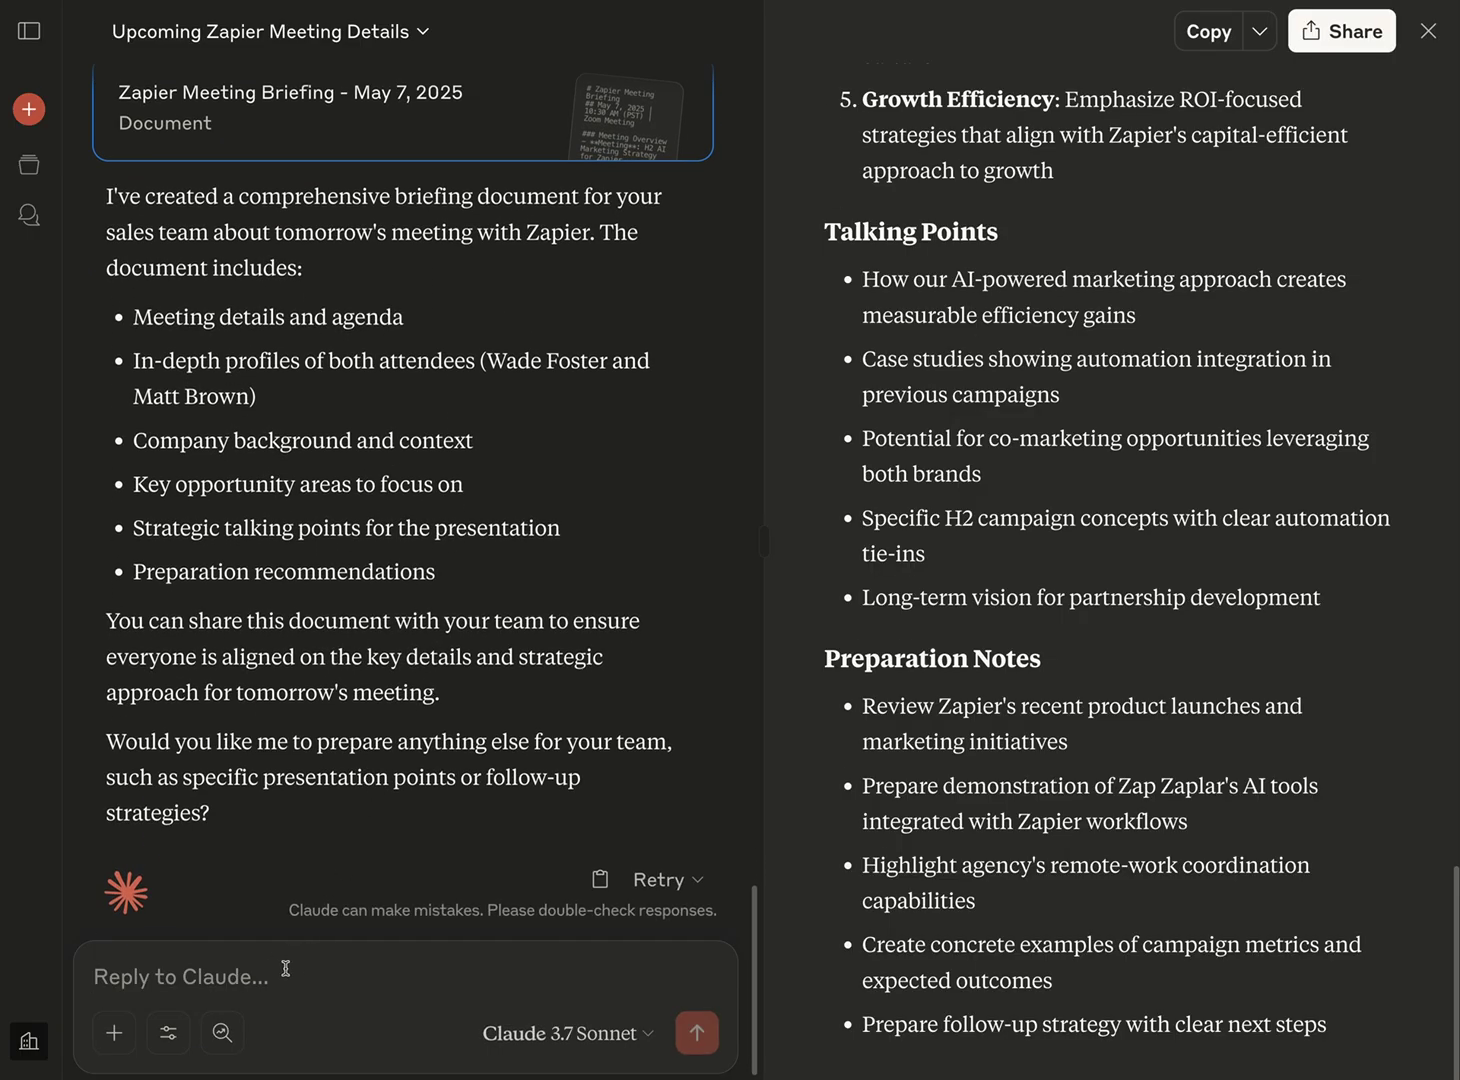
{"action": "type", "text": "Can"}
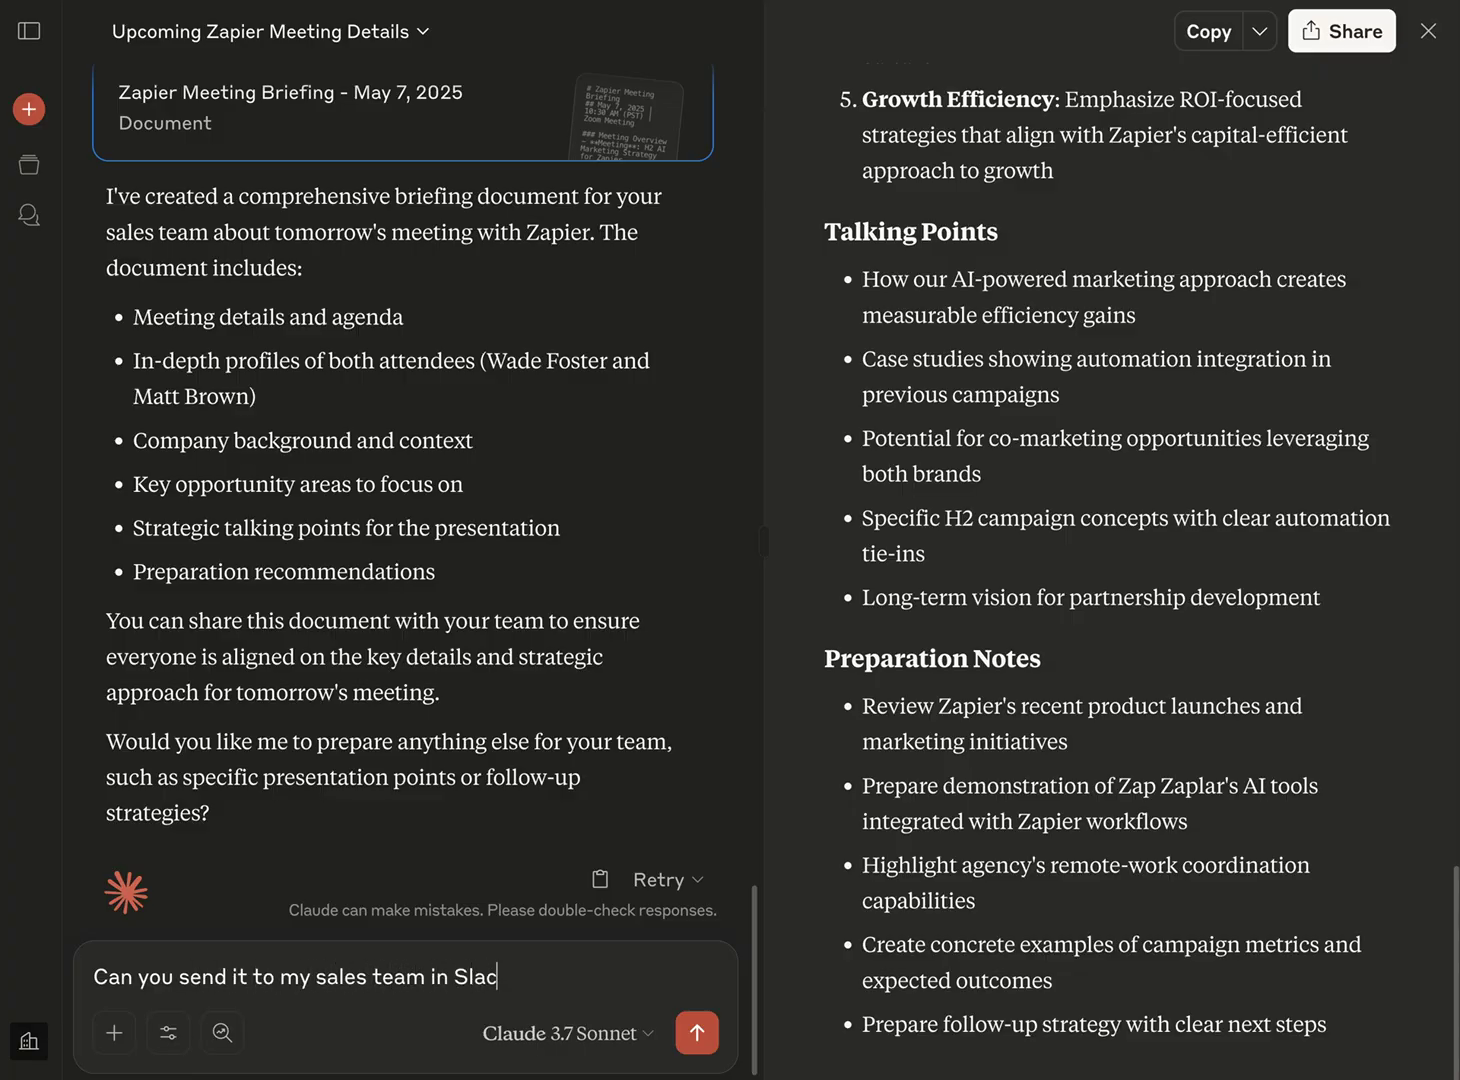
- Send 'Can you send it to my sales team in Slack?' and allow the Slack action once
{"action": "key", "text": "Return"}
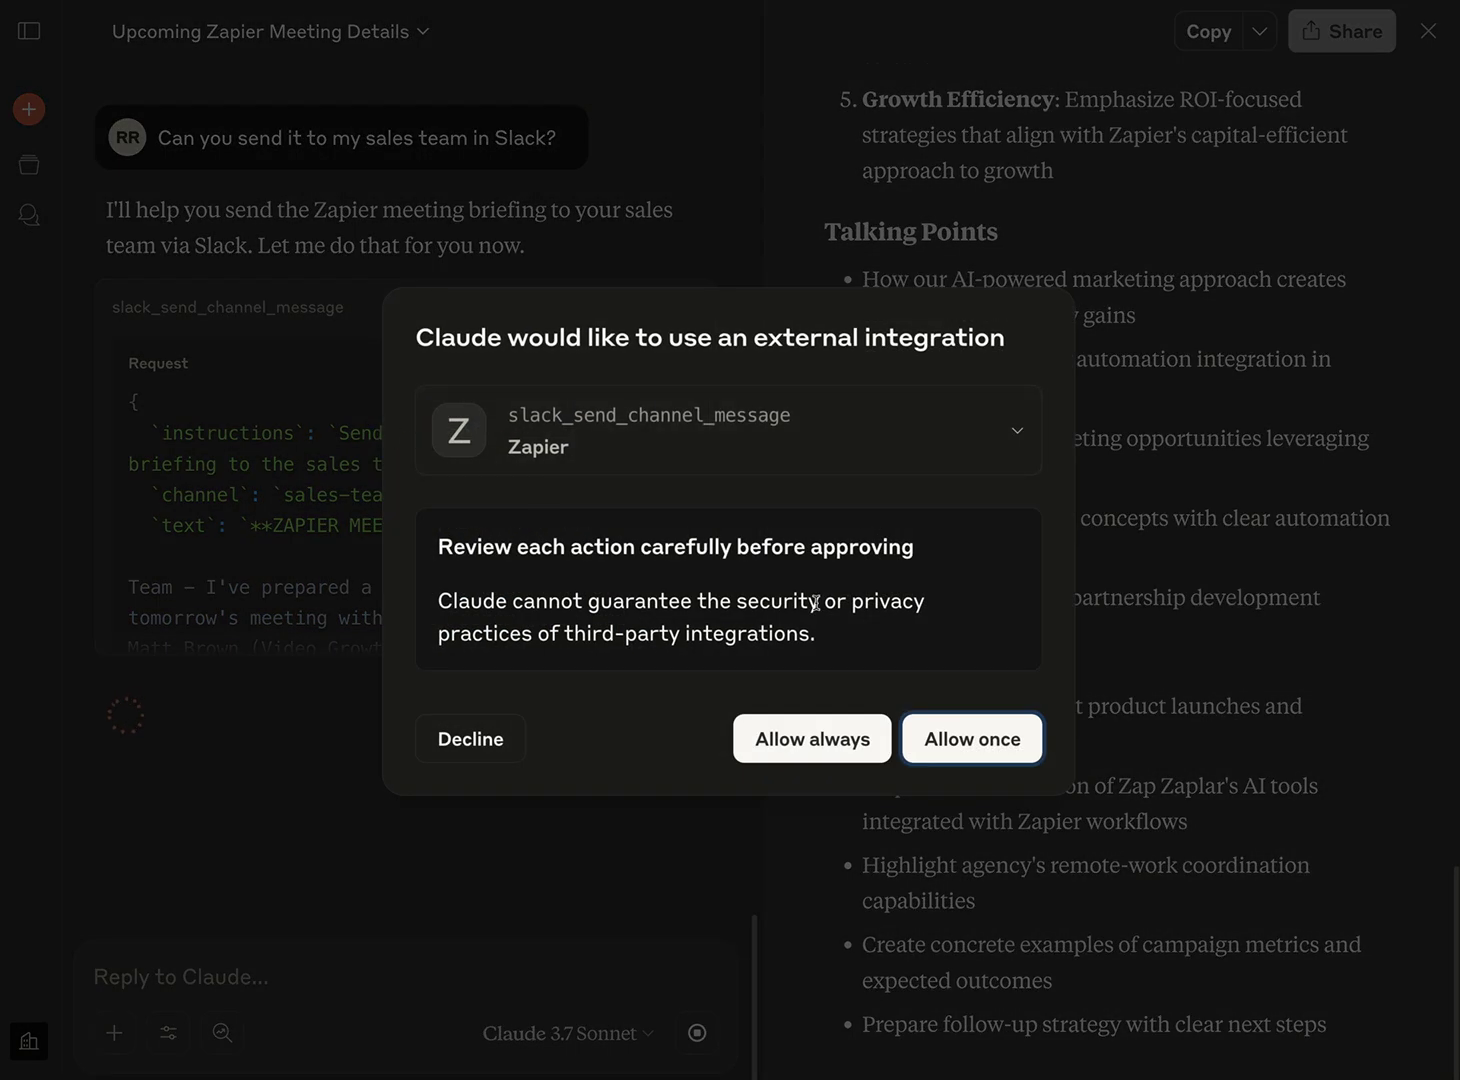
{"action": "left_click", "coordinate": [987, 743]}
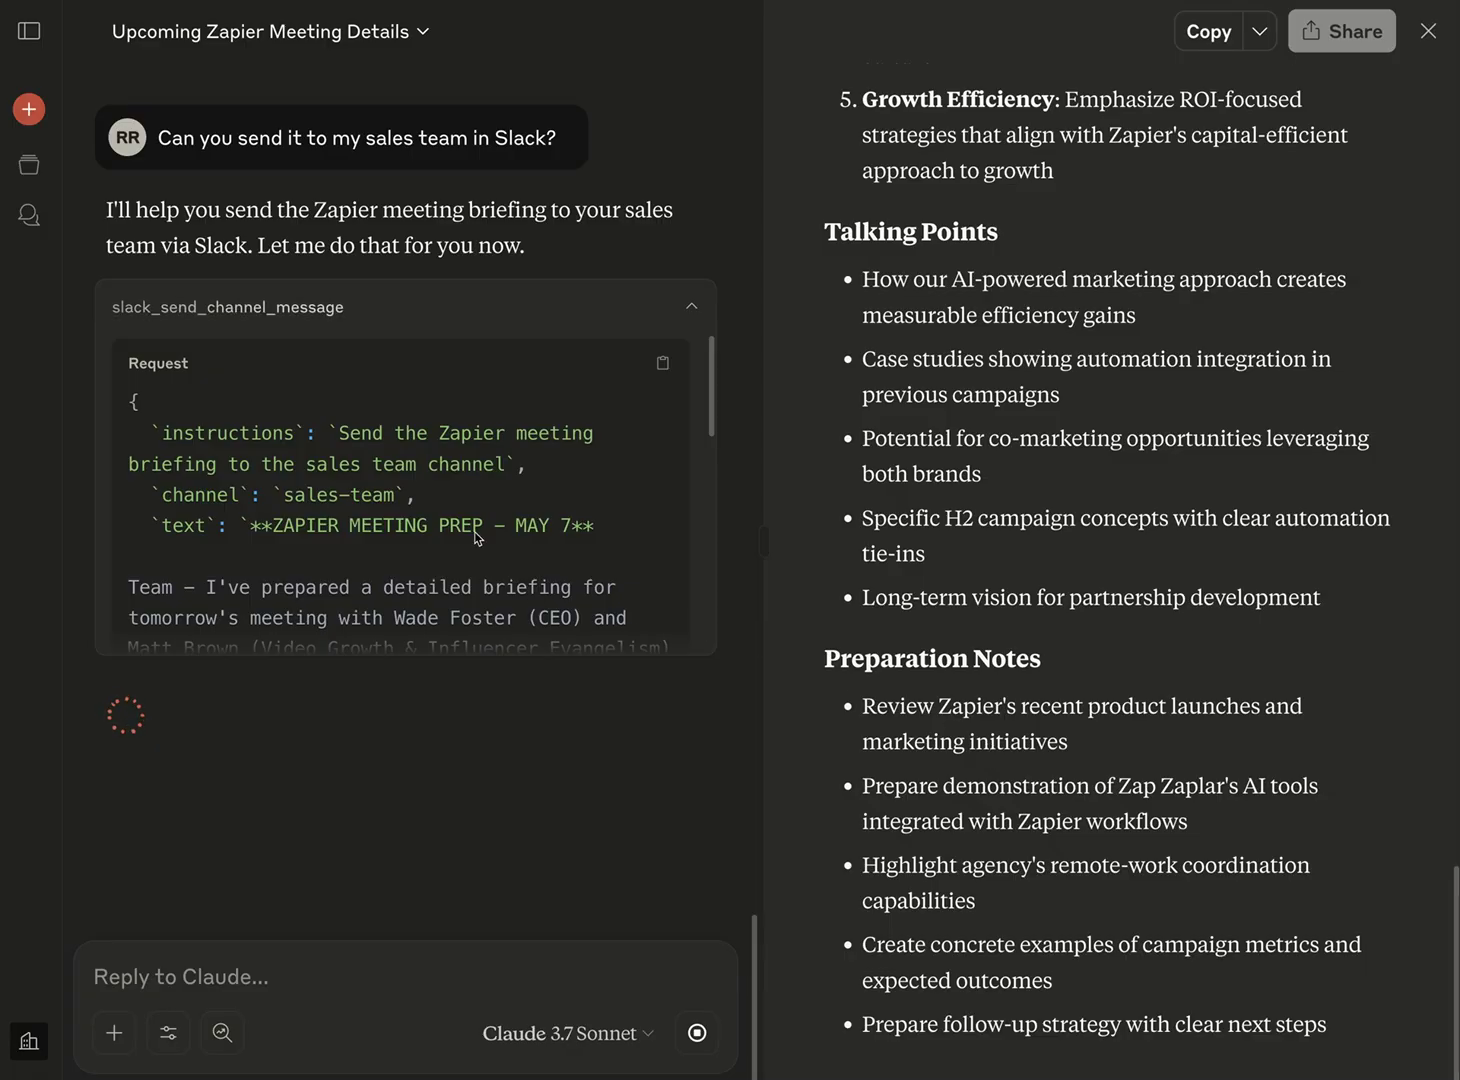
- Inspect the slack_send_channel_message request, confirming it targets the sales-team channel
{"action": "scroll", "coordinate": [466, 552], "scroll_direction": "down", "scroll_amount": 4}
{"action": "scroll", "coordinate": [466, 531], "scroll_direction": "up", "scroll_amount": 5}
{"action": "left_click_drag", "start_coordinate": [485, 497], "coordinate": [148, 423]}
{"action": "left_click", "coordinate": [148, 423]}
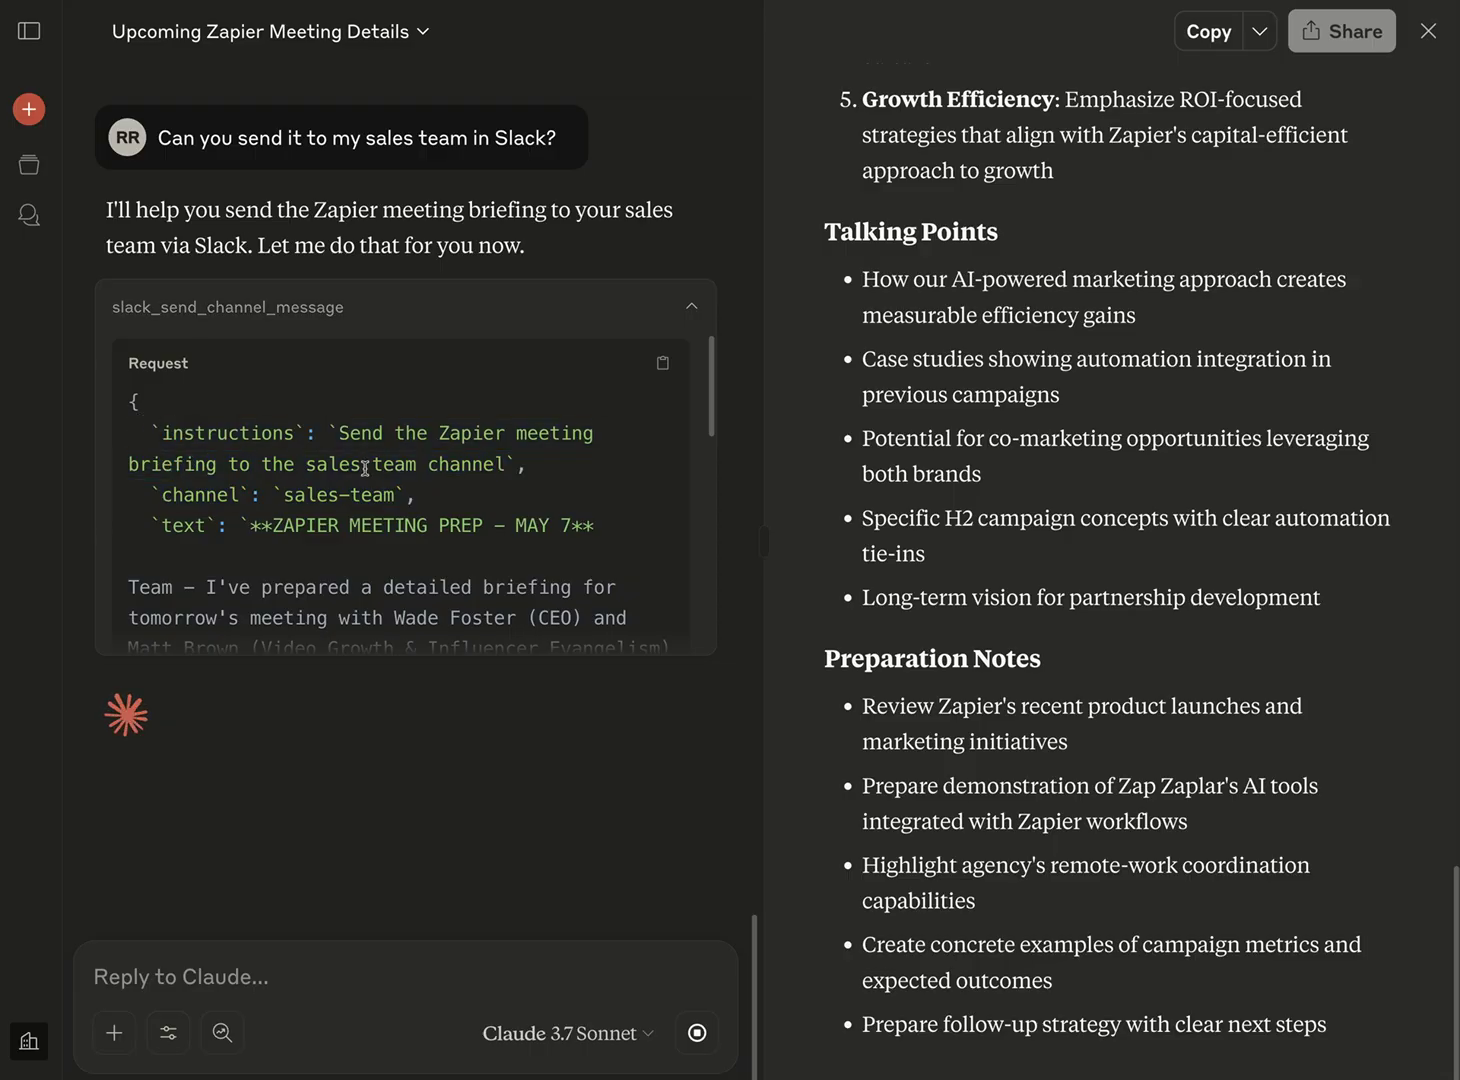
{"action": "left_click_drag", "start_coordinate": [416, 495], "coordinate": [147, 494]}
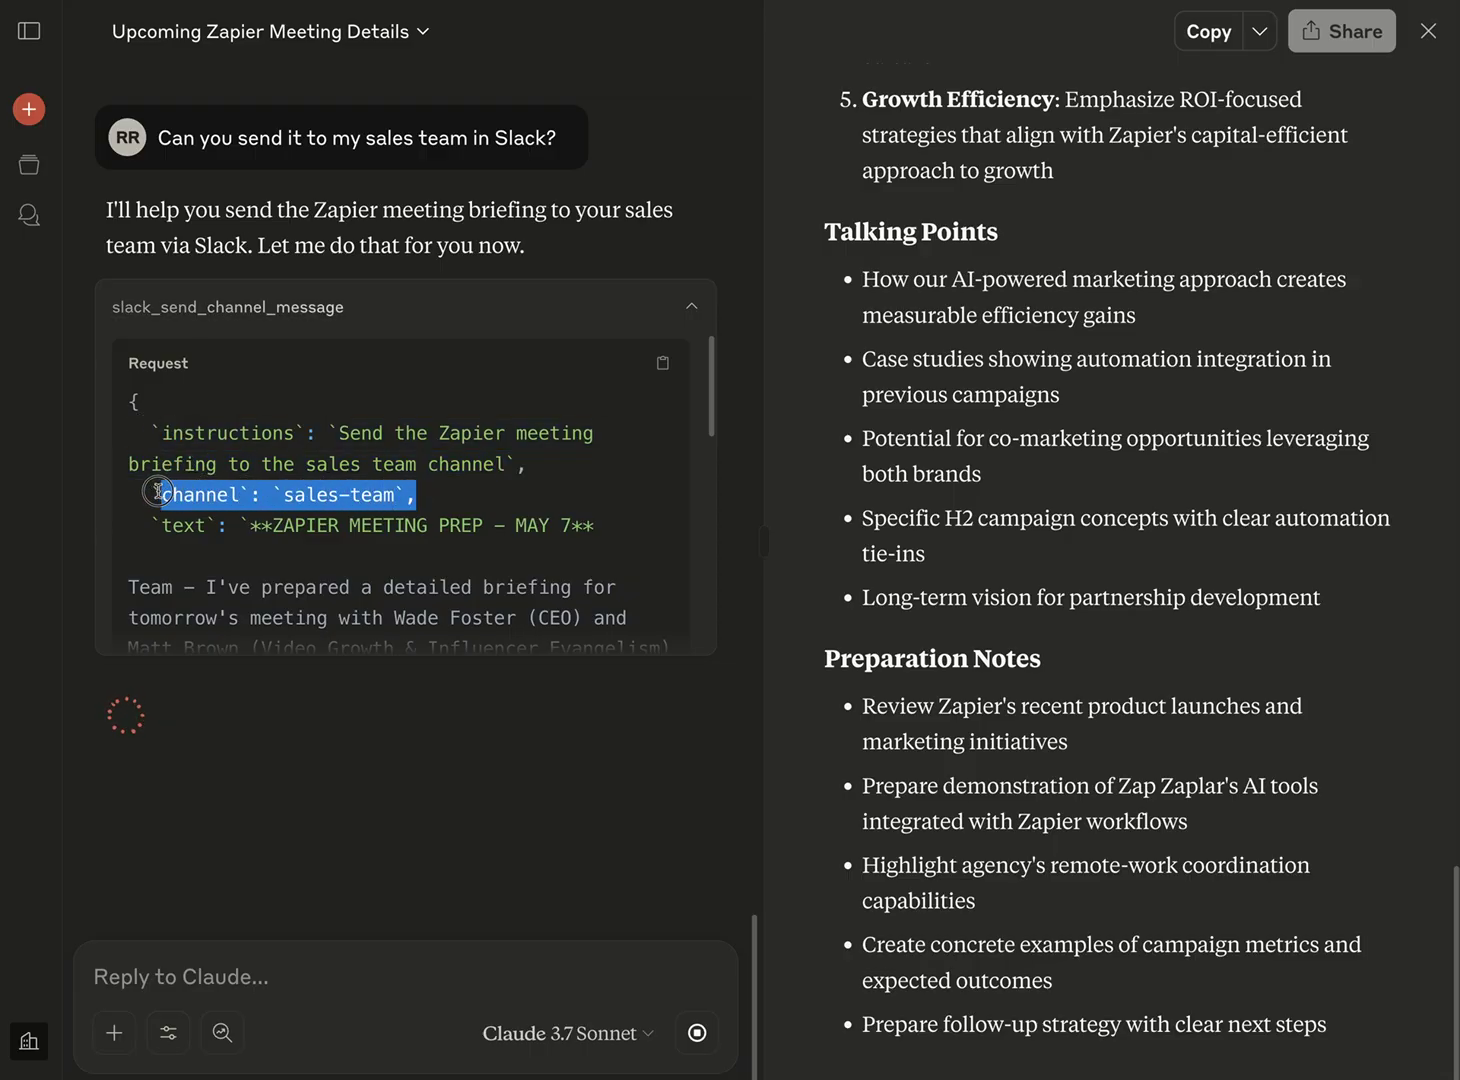
{"action": "left_click", "coordinate": [314, 516]}
{"action": "double_click", "coordinate": [292, 495]}
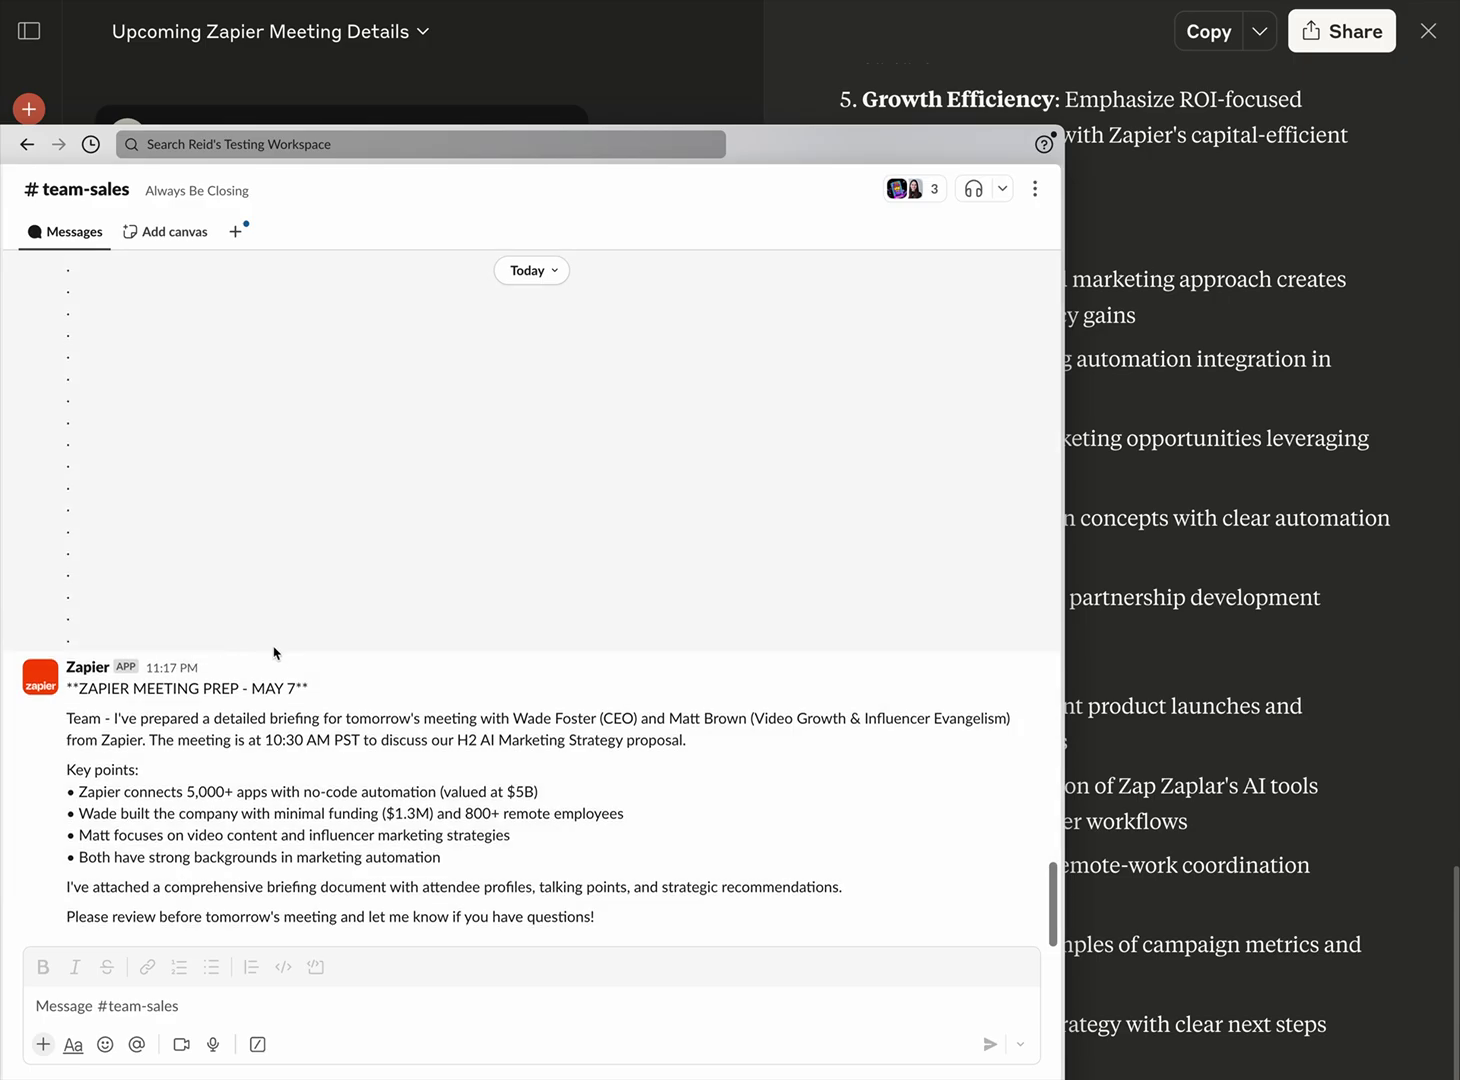
- Highlight parts of the posted Slack meeting message to review its content
{"action": "triple_click", "coordinate": [282, 740]}
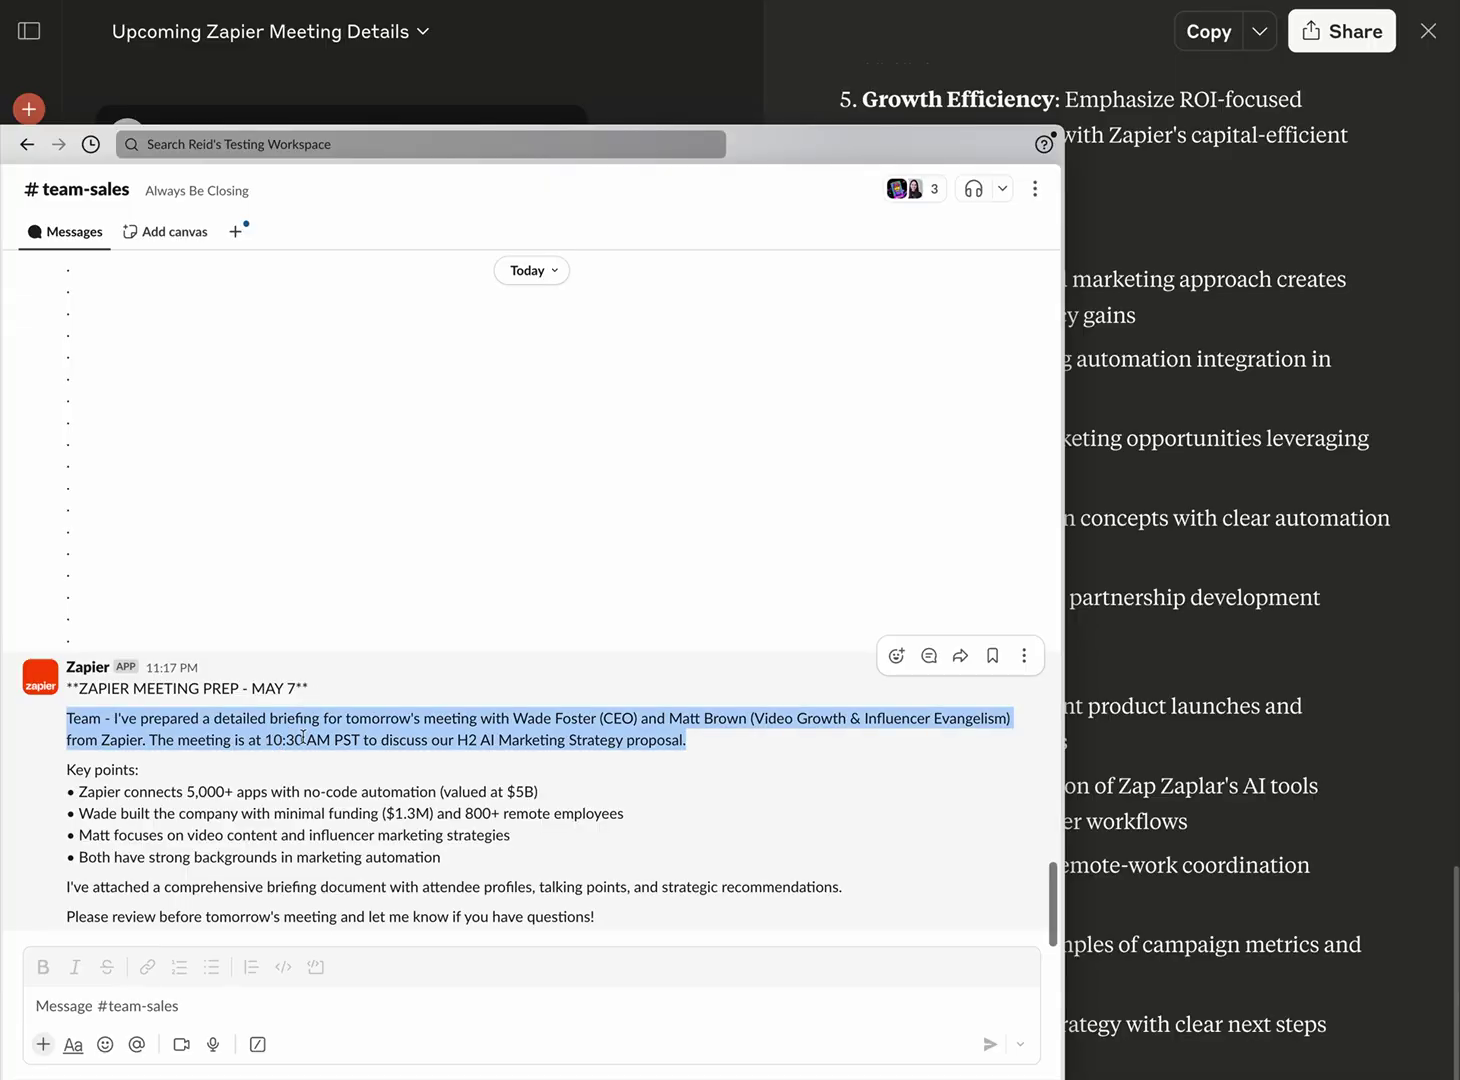
{"action": "left_click_drag", "start_coordinate": [360, 740], "coordinate": [688, 741]}
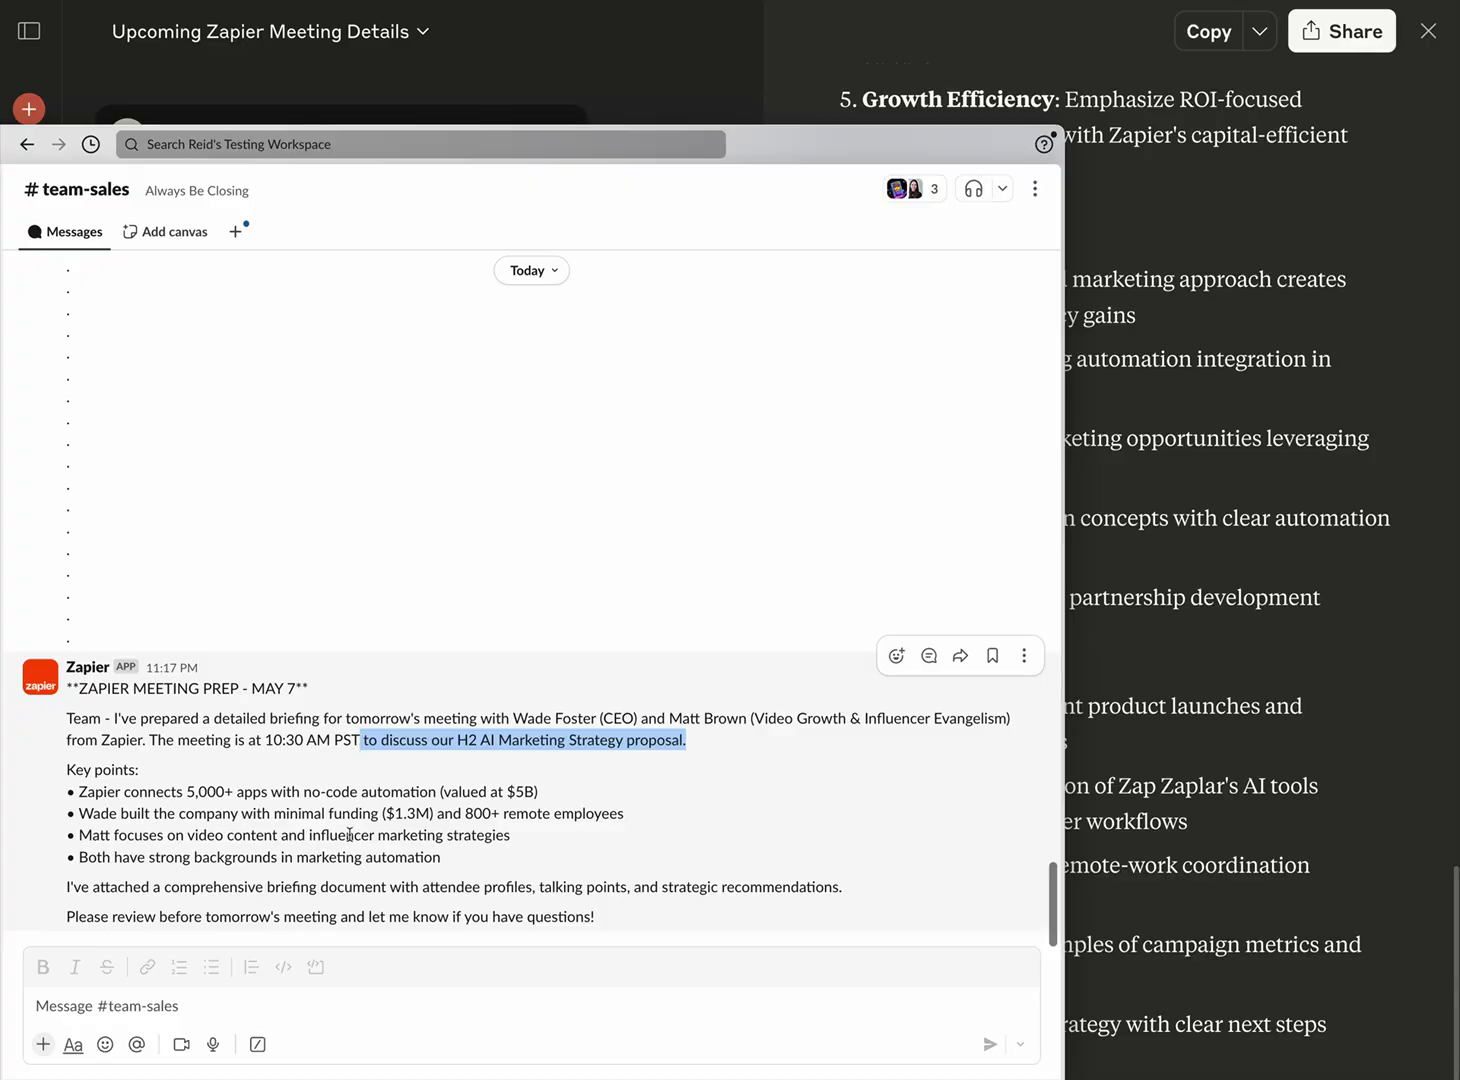
{"action": "left_click_drag", "start_coordinate": [639, 935], "coordinate": [100, 718]}
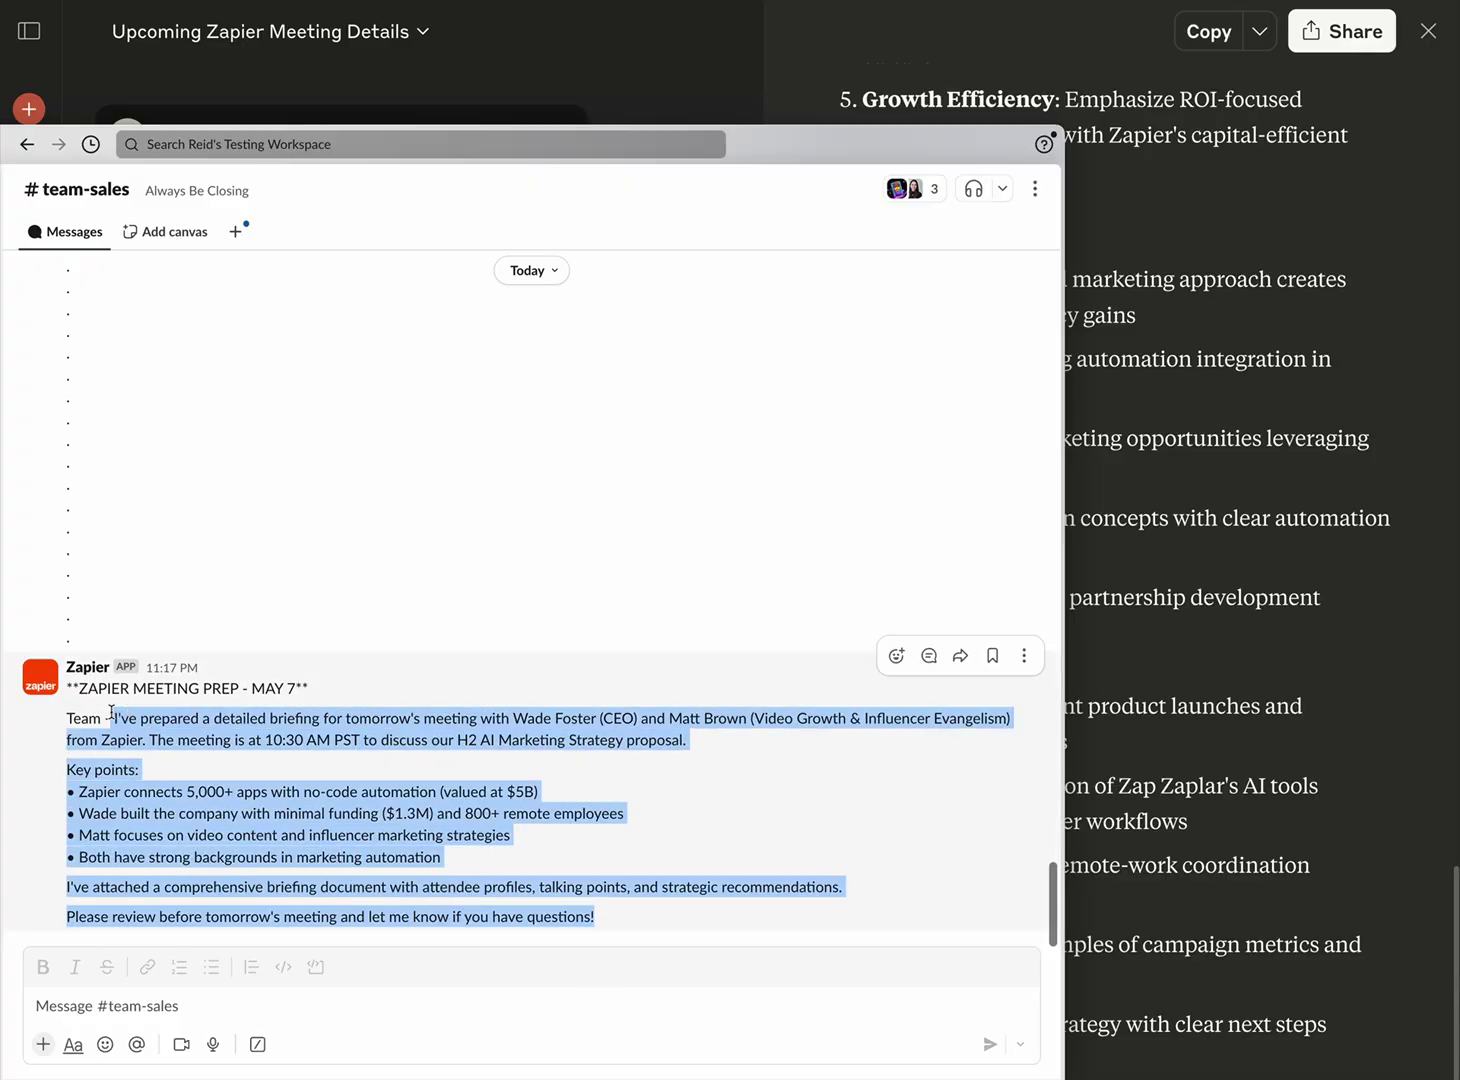
{"action": "left_click", "coordinate": [432, 332]}
- Return to the Claude chat and scroll back up to the earlier briefing replies
{"action": "left_click", "coordinate": [466, 98]}
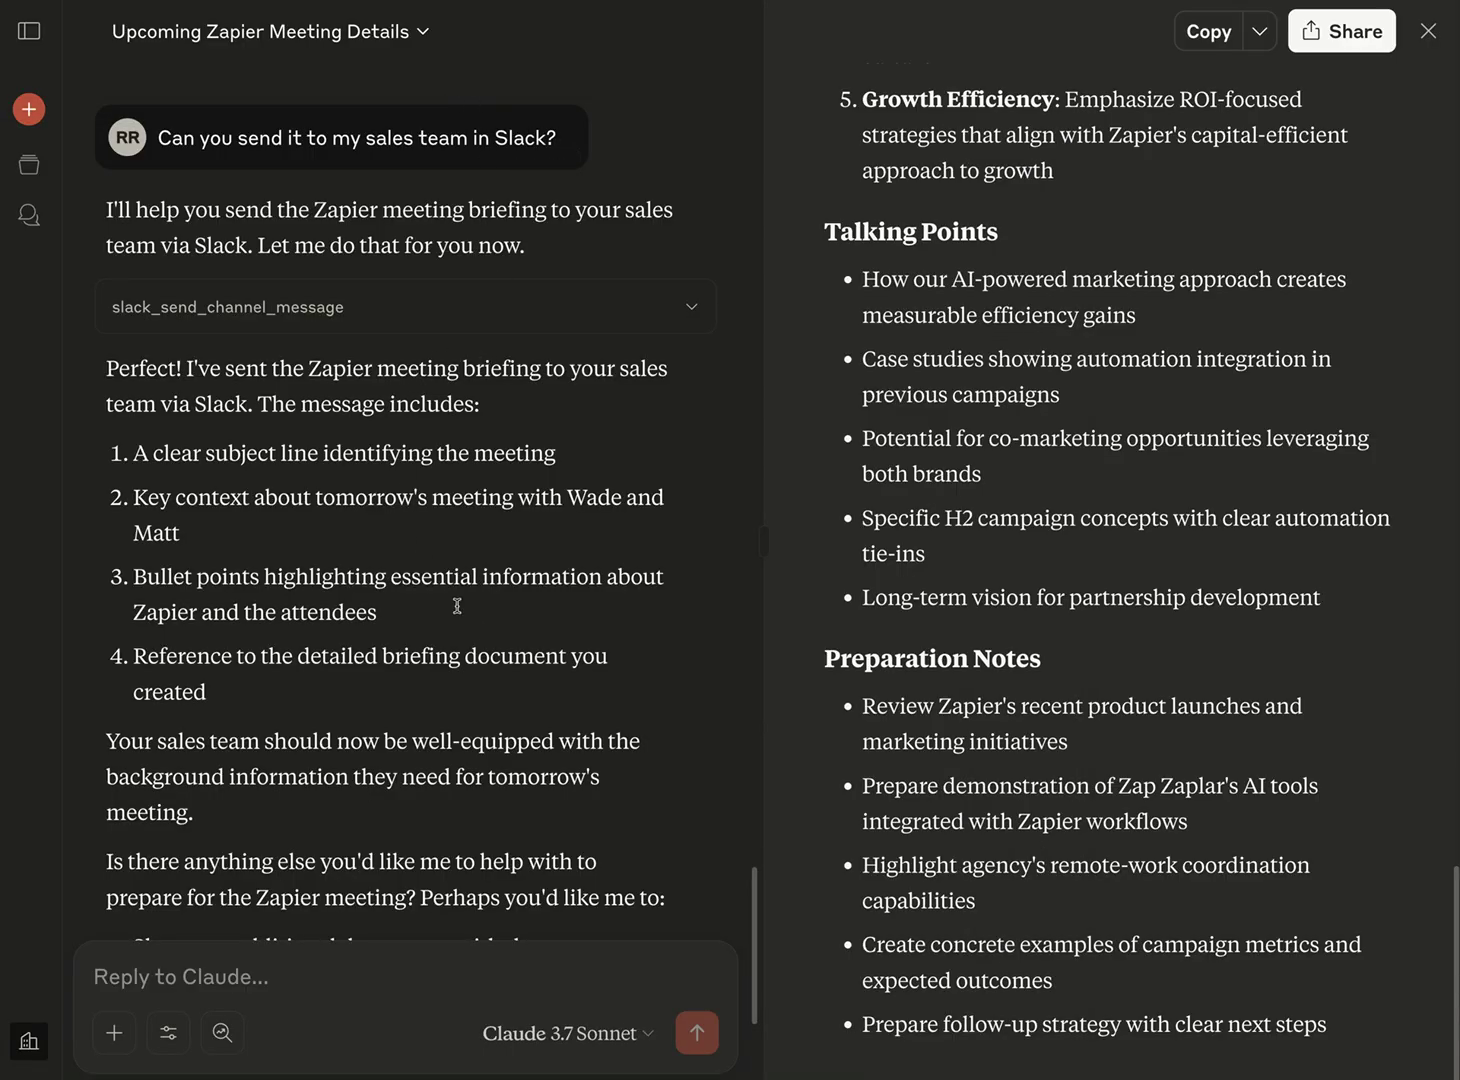
{"action": "scroll", "coordinate": [480, 630], "scroll_direction": "down", "scroll_amount": 4}
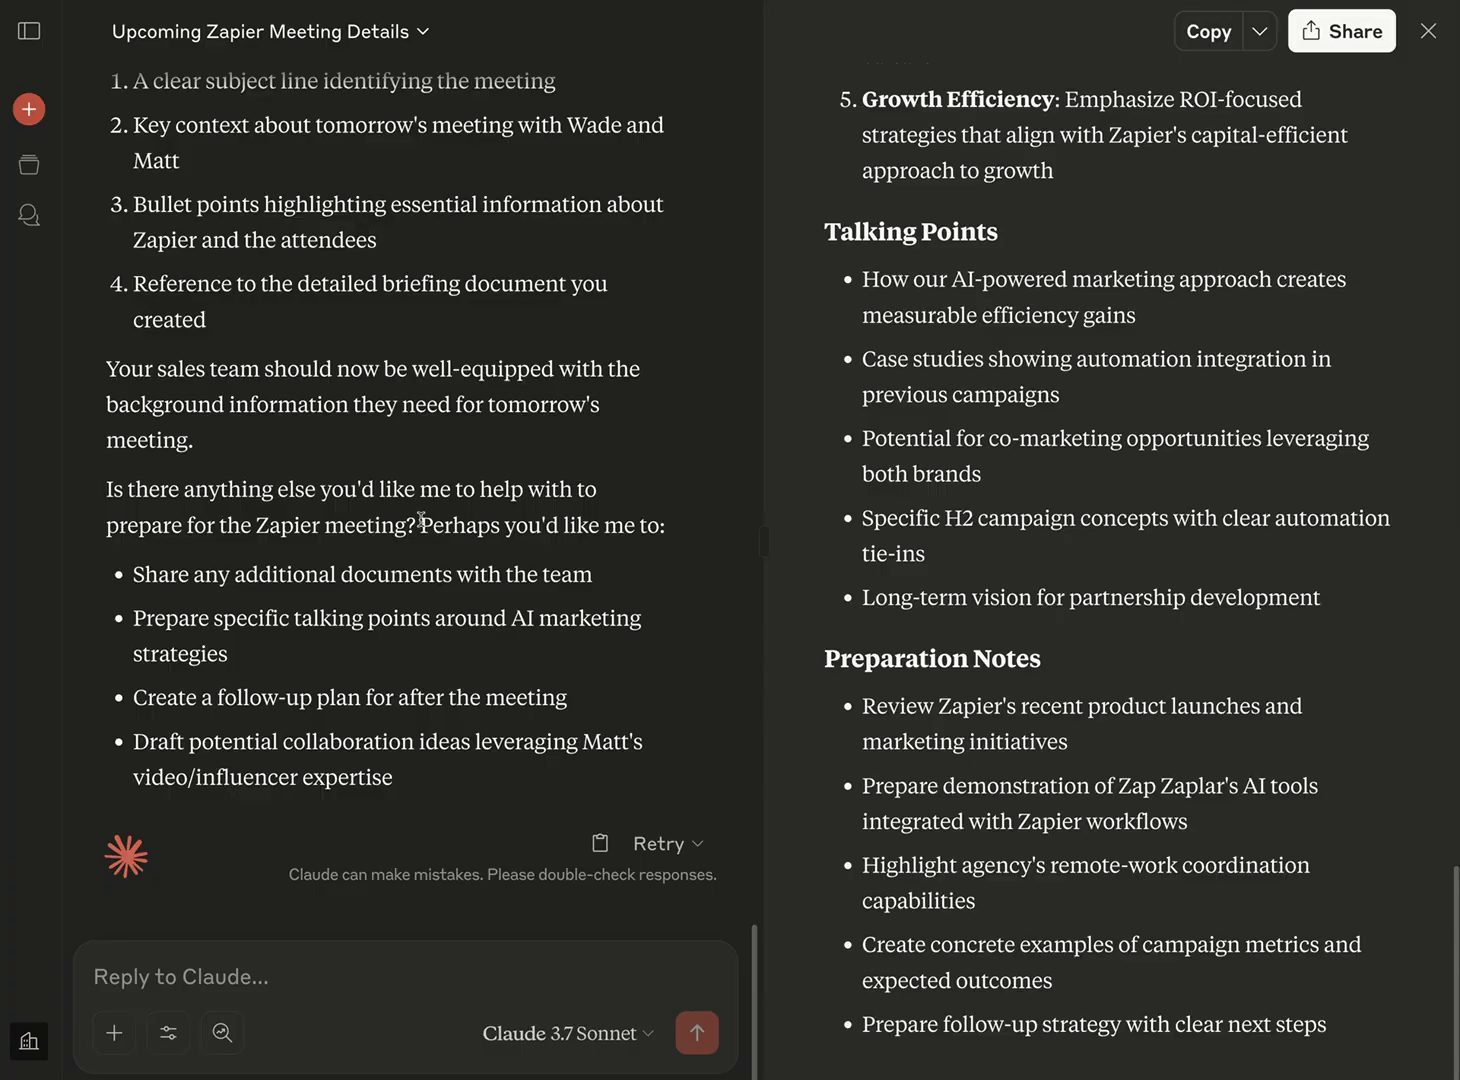
{"action": "scroll", "coordinate": [421, 519], "scroll_direction": "up", "scroll_amount": 10}
{"action": "scroll", "coordinate": [340, 700], "scroll_direction": "down", "scroll_amount": 10}
{"action": "scroll", "coordinate": [345, 636], "scroll_direction": "up", "scroll_amount": 6}
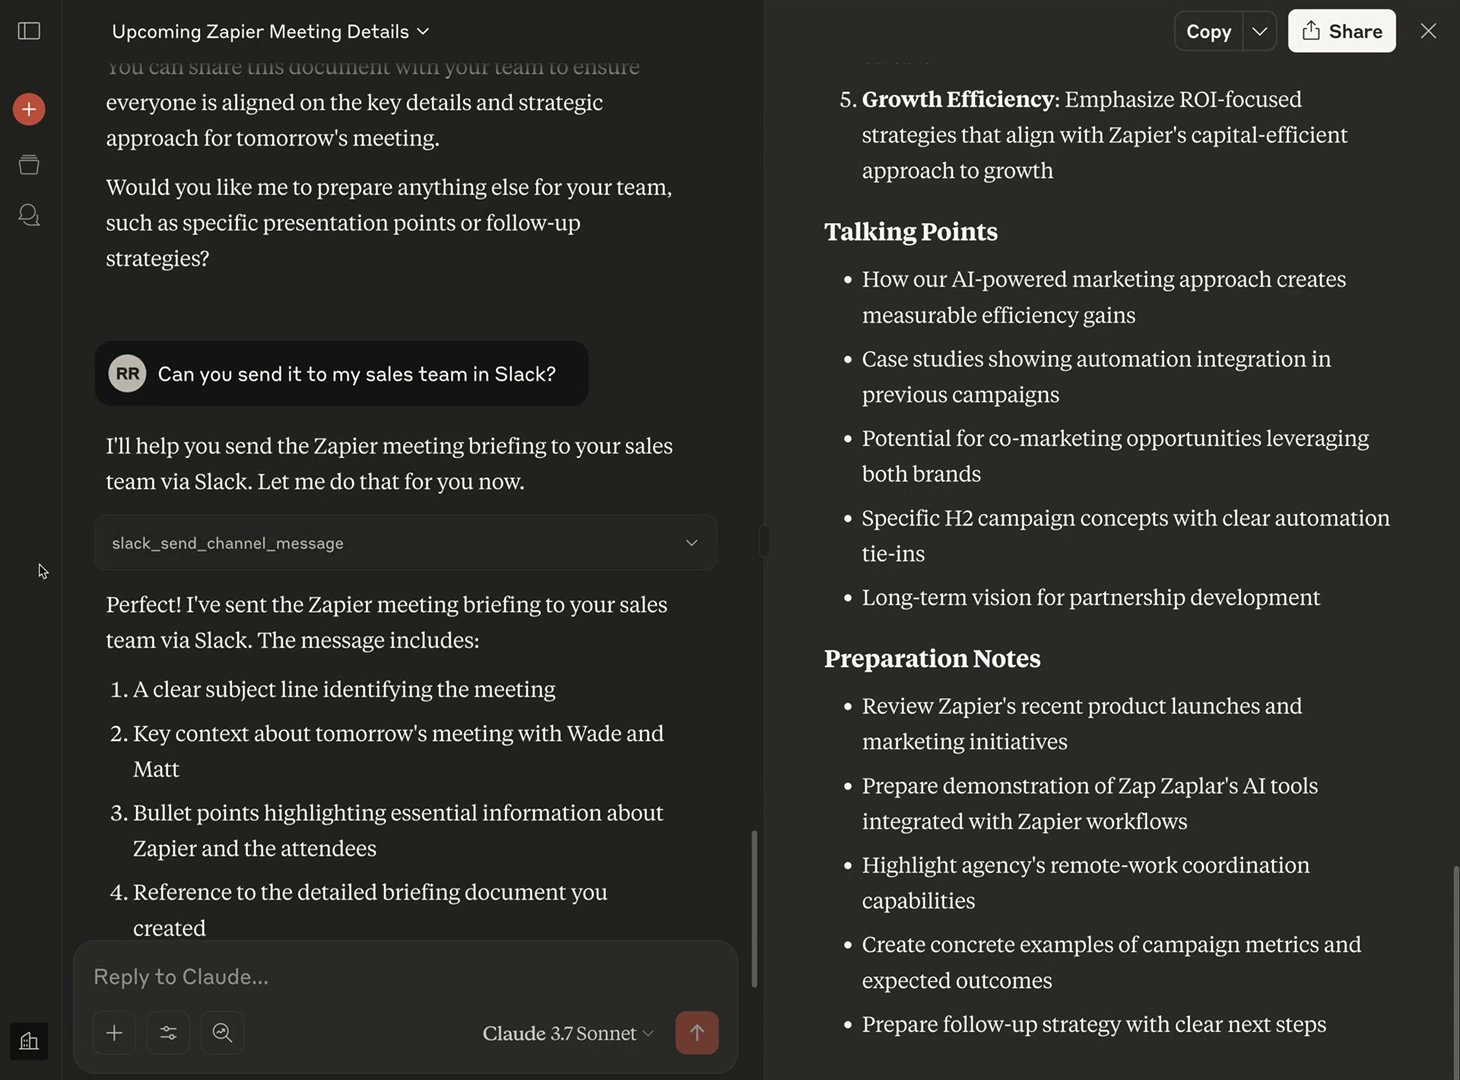
{"action": "scroll", "coordinate": [455, 595], "scroll_direction": "down", "scroll_amount": 5}
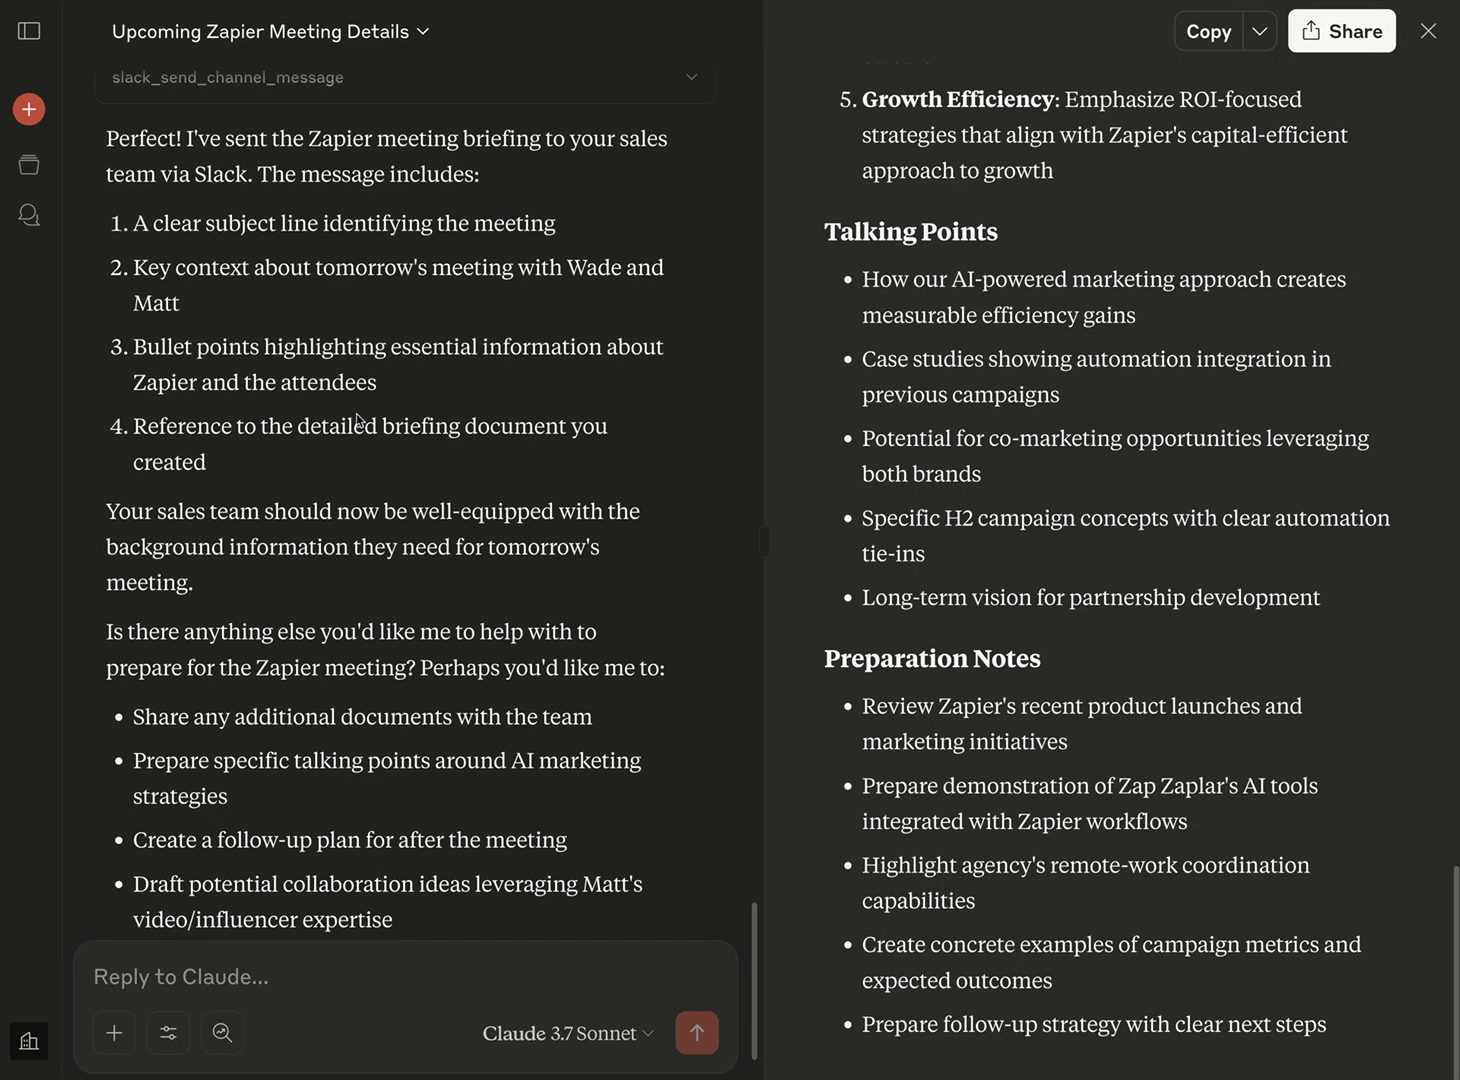
{"action": "scroll", "coordinate": [303, 241], "scroll_direction": "up", "scroll_amount": 5}
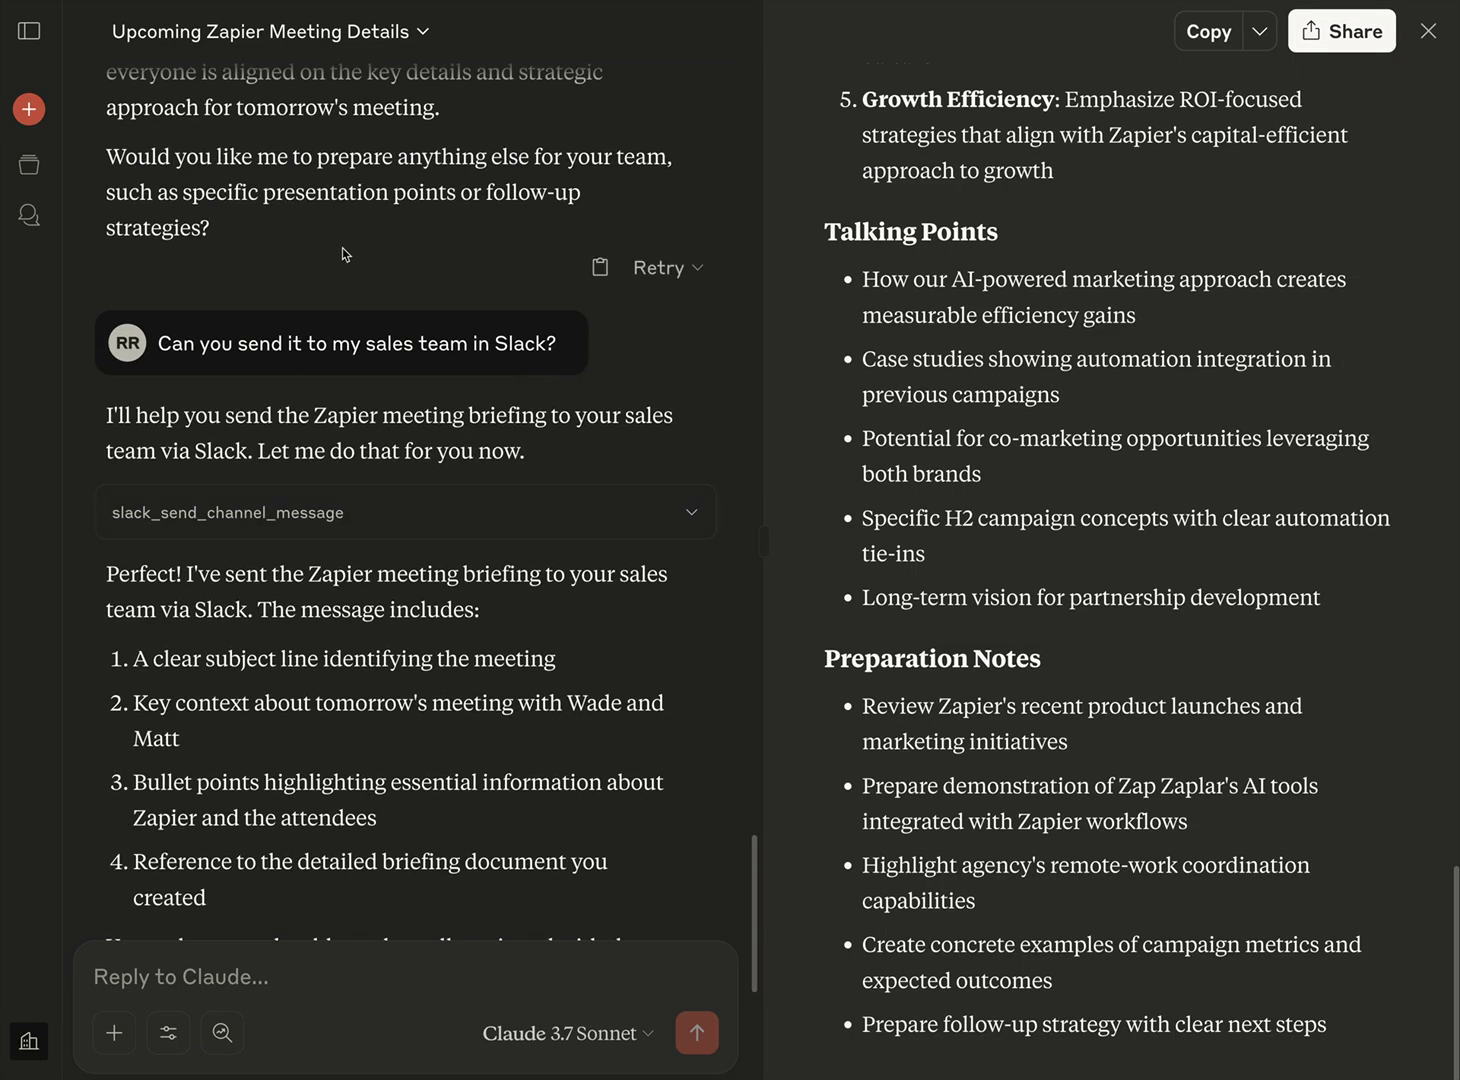
{"action": "scroll", "coordinate": [340, 260], "scroll_direction": "up", "scroll_amount": 5}
{"action": "scroll", "coordinate": [332, 270], "scroll_direction": "up", "scroll_amount": 8}
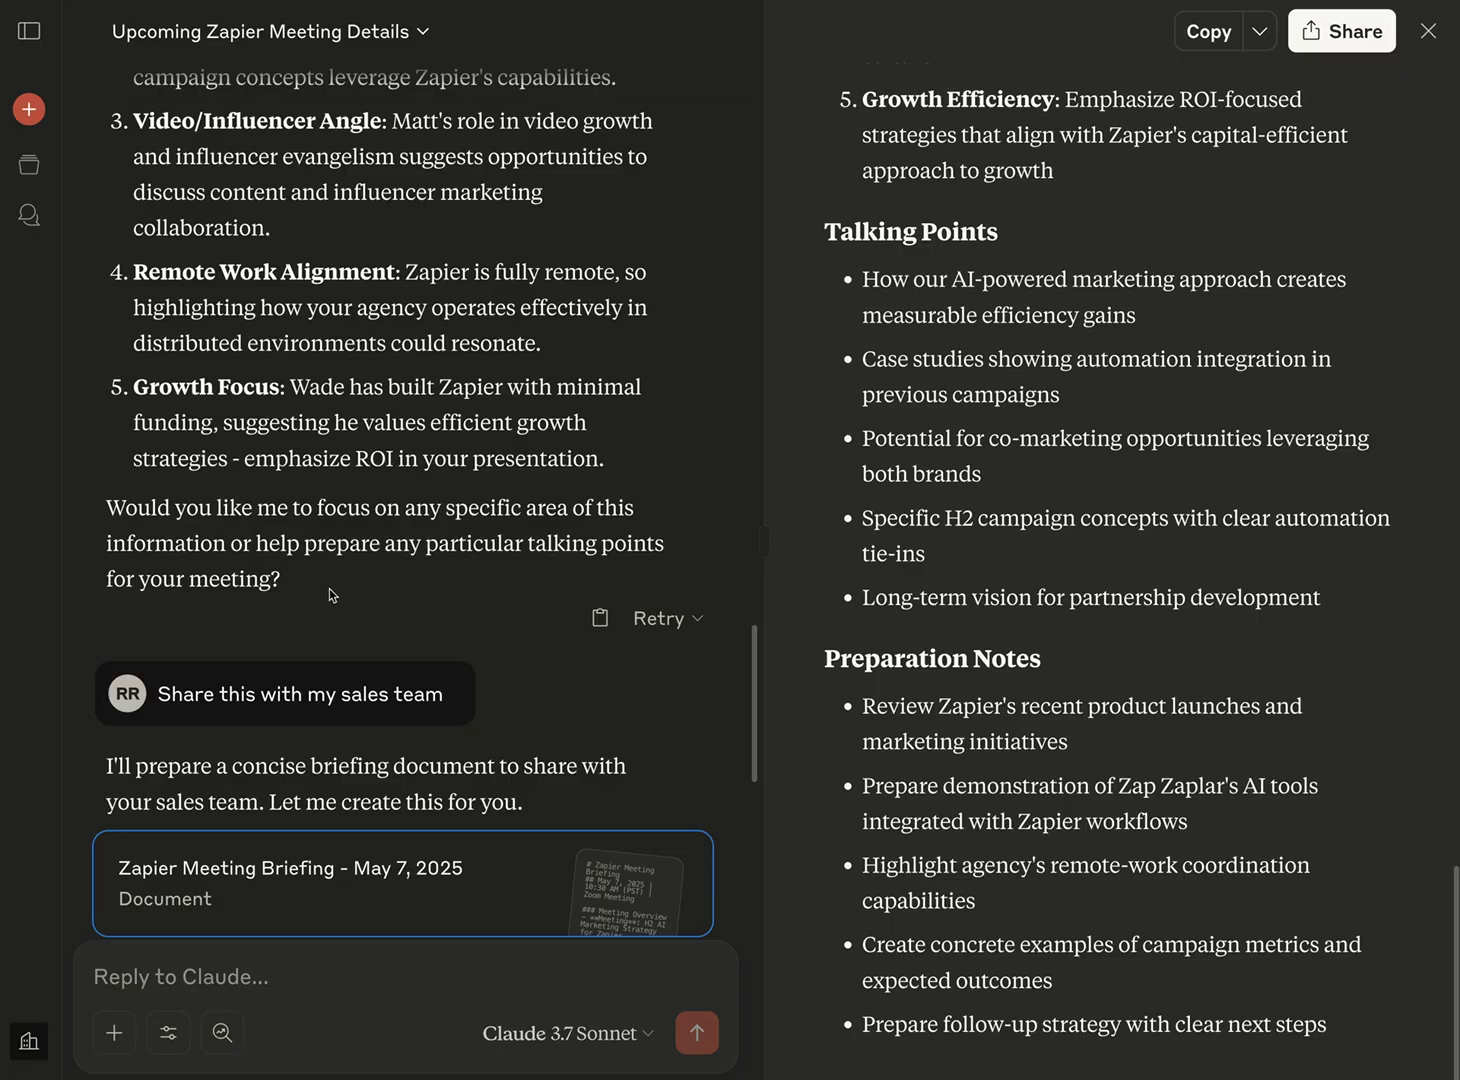
{"action": "left_click_drag", "start_coordinate": [332, 590], "coordinate": [215, 385]}
- Review the Zapier tool toggles under Search and tools, then close the list
{"action": "left_click", "coordinate": [250, 352]}
{"action": "scroll", "coordinate": [256, 390], "scroll_direction": "down", "scroll_amount": 5}
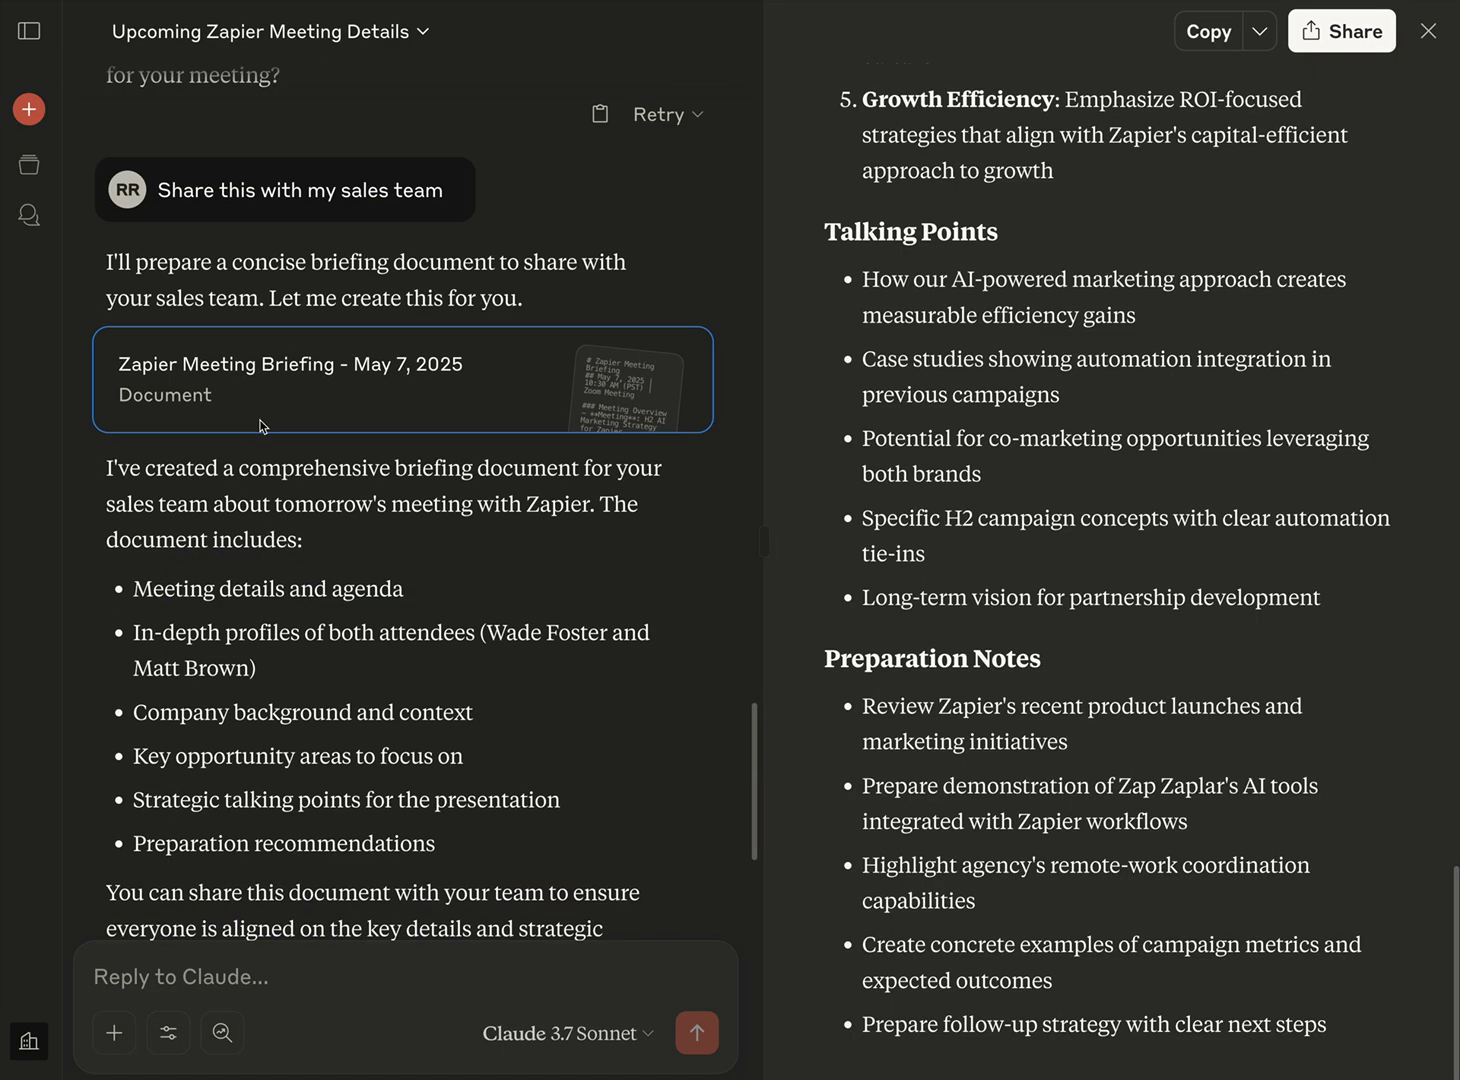
{"action": "left_click", "coordinate": [184, 1029]}
{"action": "left_click", "coordinate": [286, 935]}
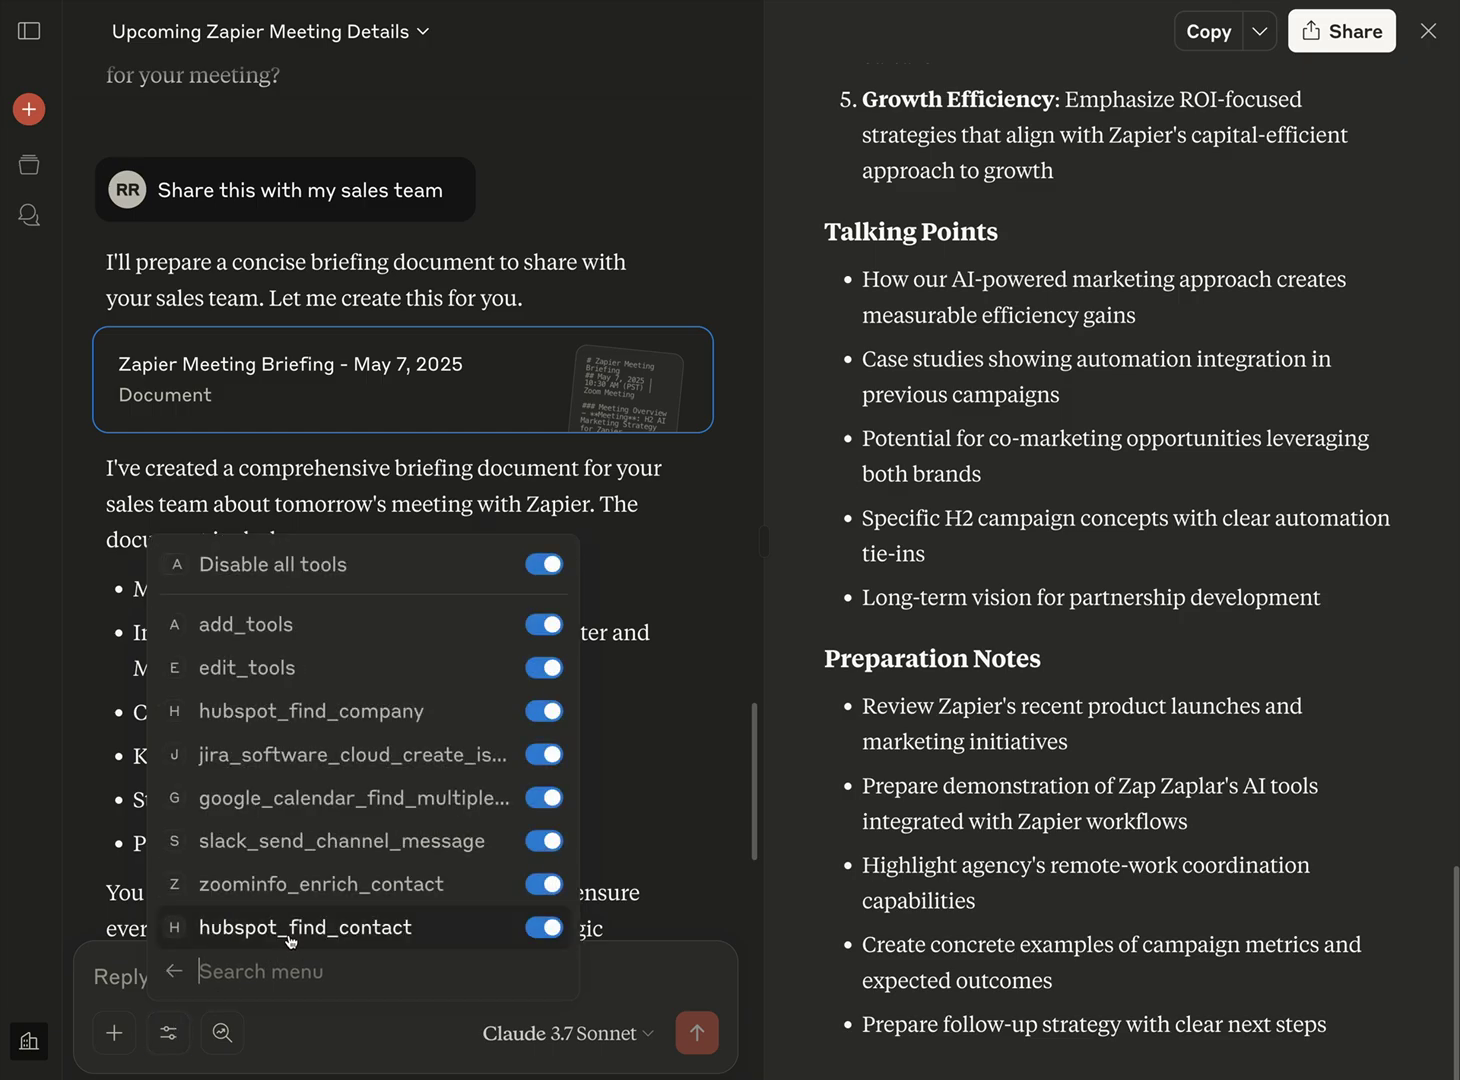
{"action": "left_click", "coordinate": [745, 810]}
- Clear the selection and start a fresh, empty Claude chat
{"action": "left_click_drag", "start_coordinate": [582, 858], "coordinate": [290, 605]}
{"action": "left_click", "coordinate": [290, 605]}
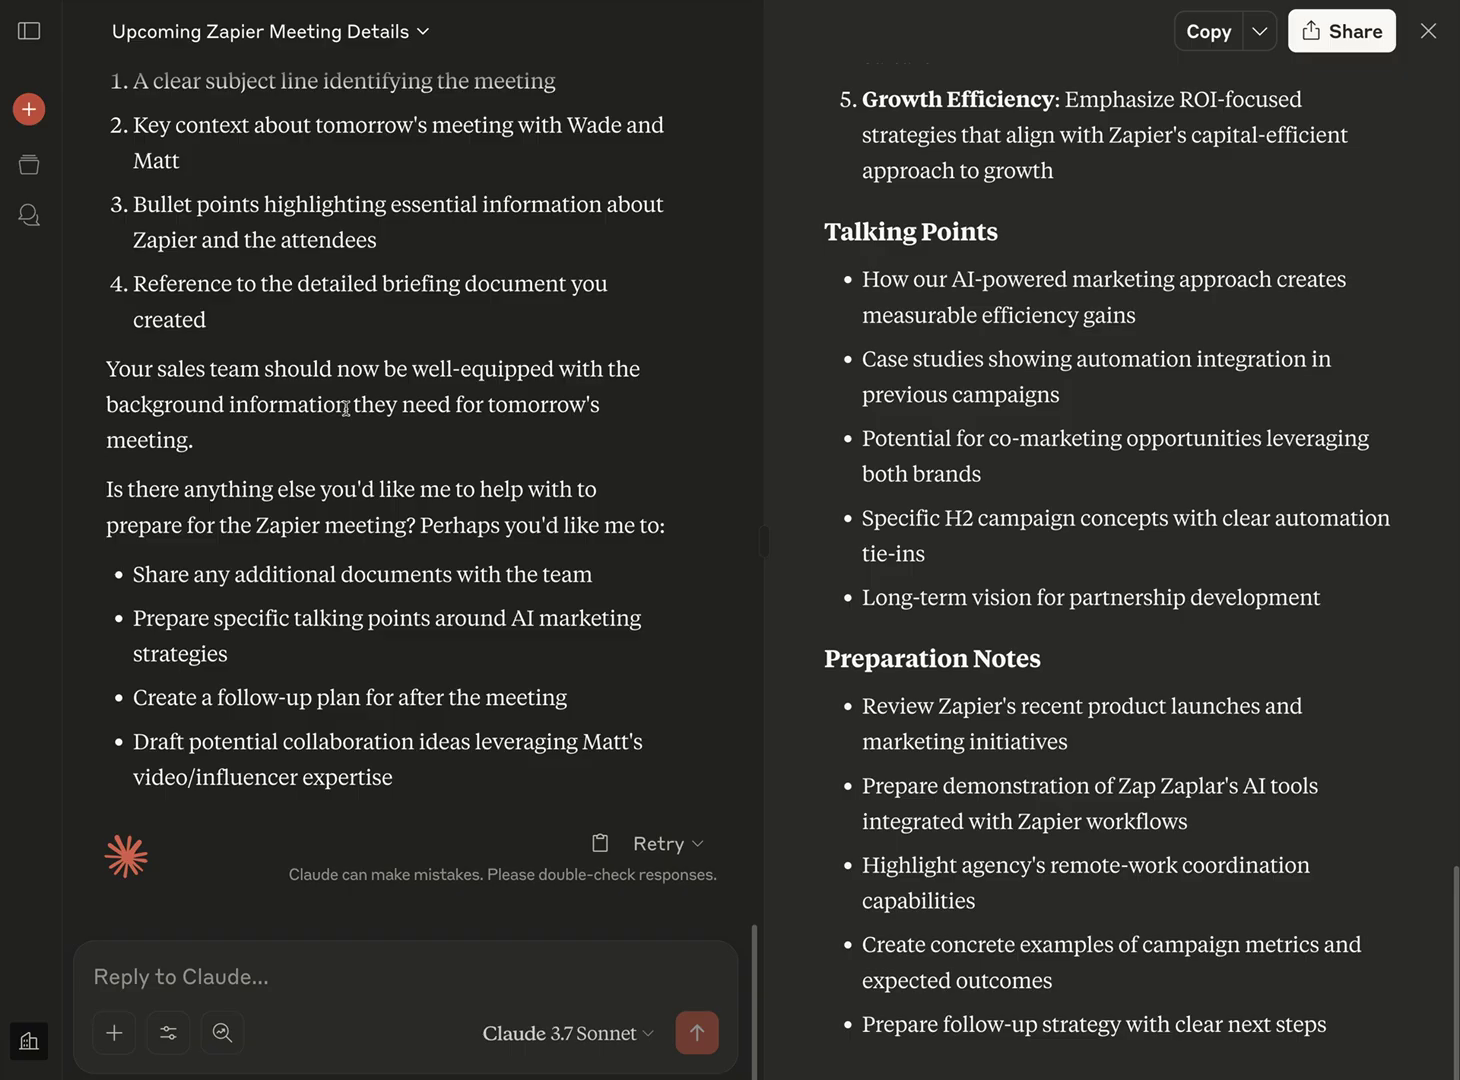
{"action": "left_click", "coordinate": [29, 108]}
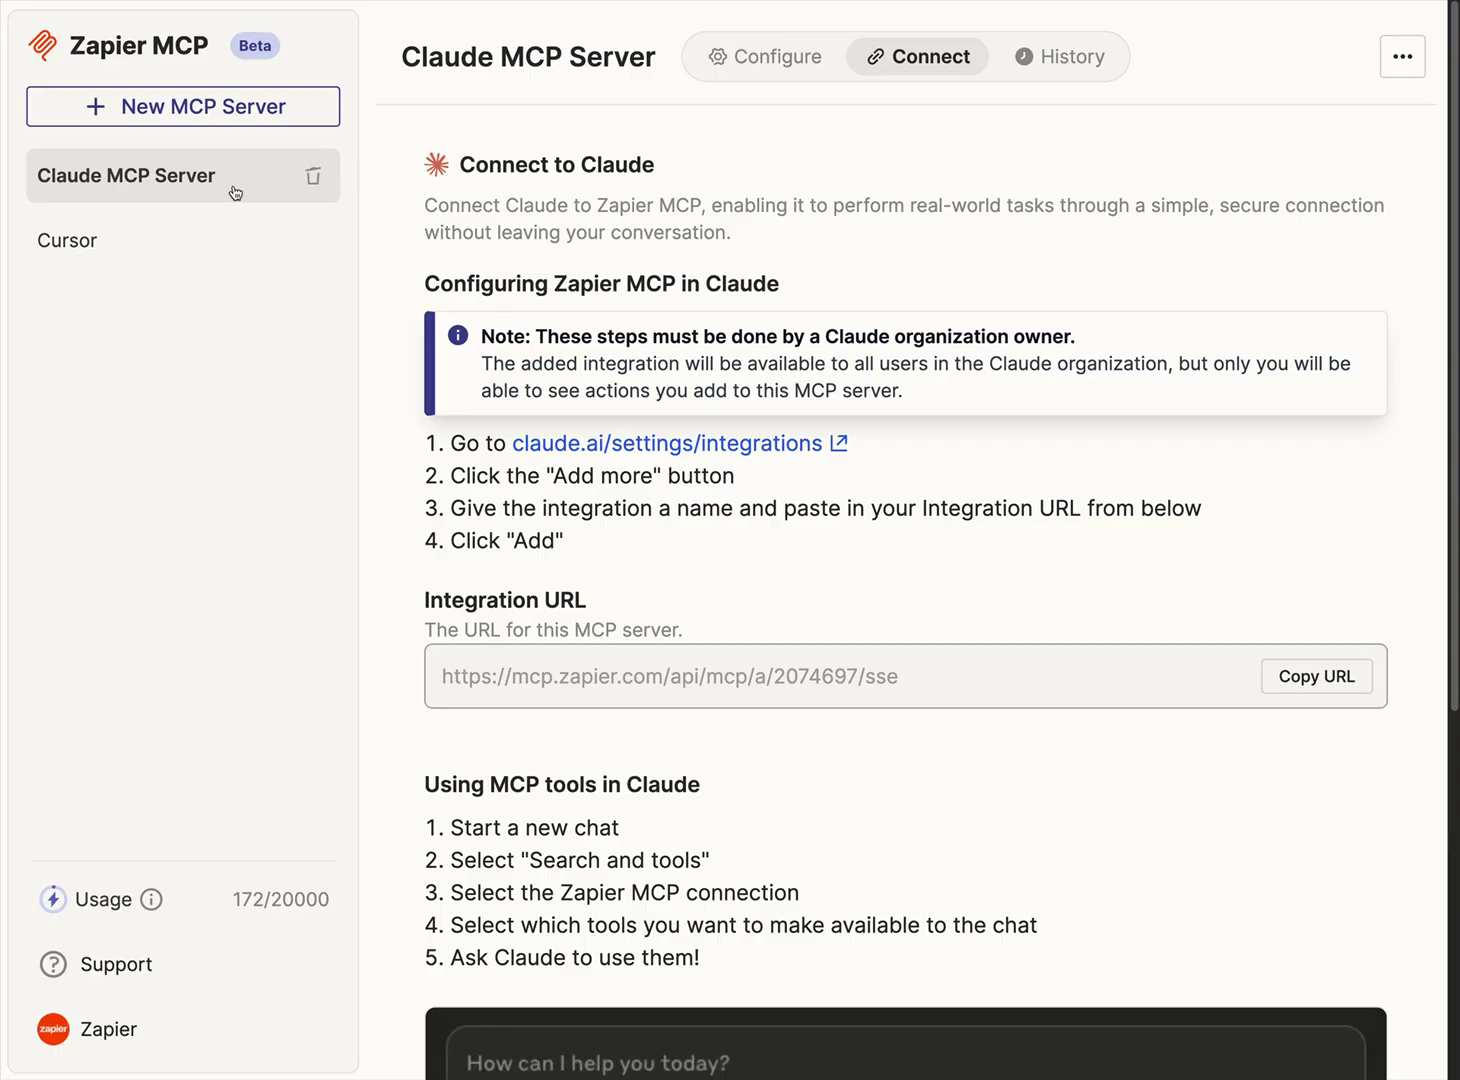
- Show the Cursor server's Connect instructions, JSON configuration and Server URL in Zapier MCP
{"action": "left_click", "coordinate": [131, 238]}
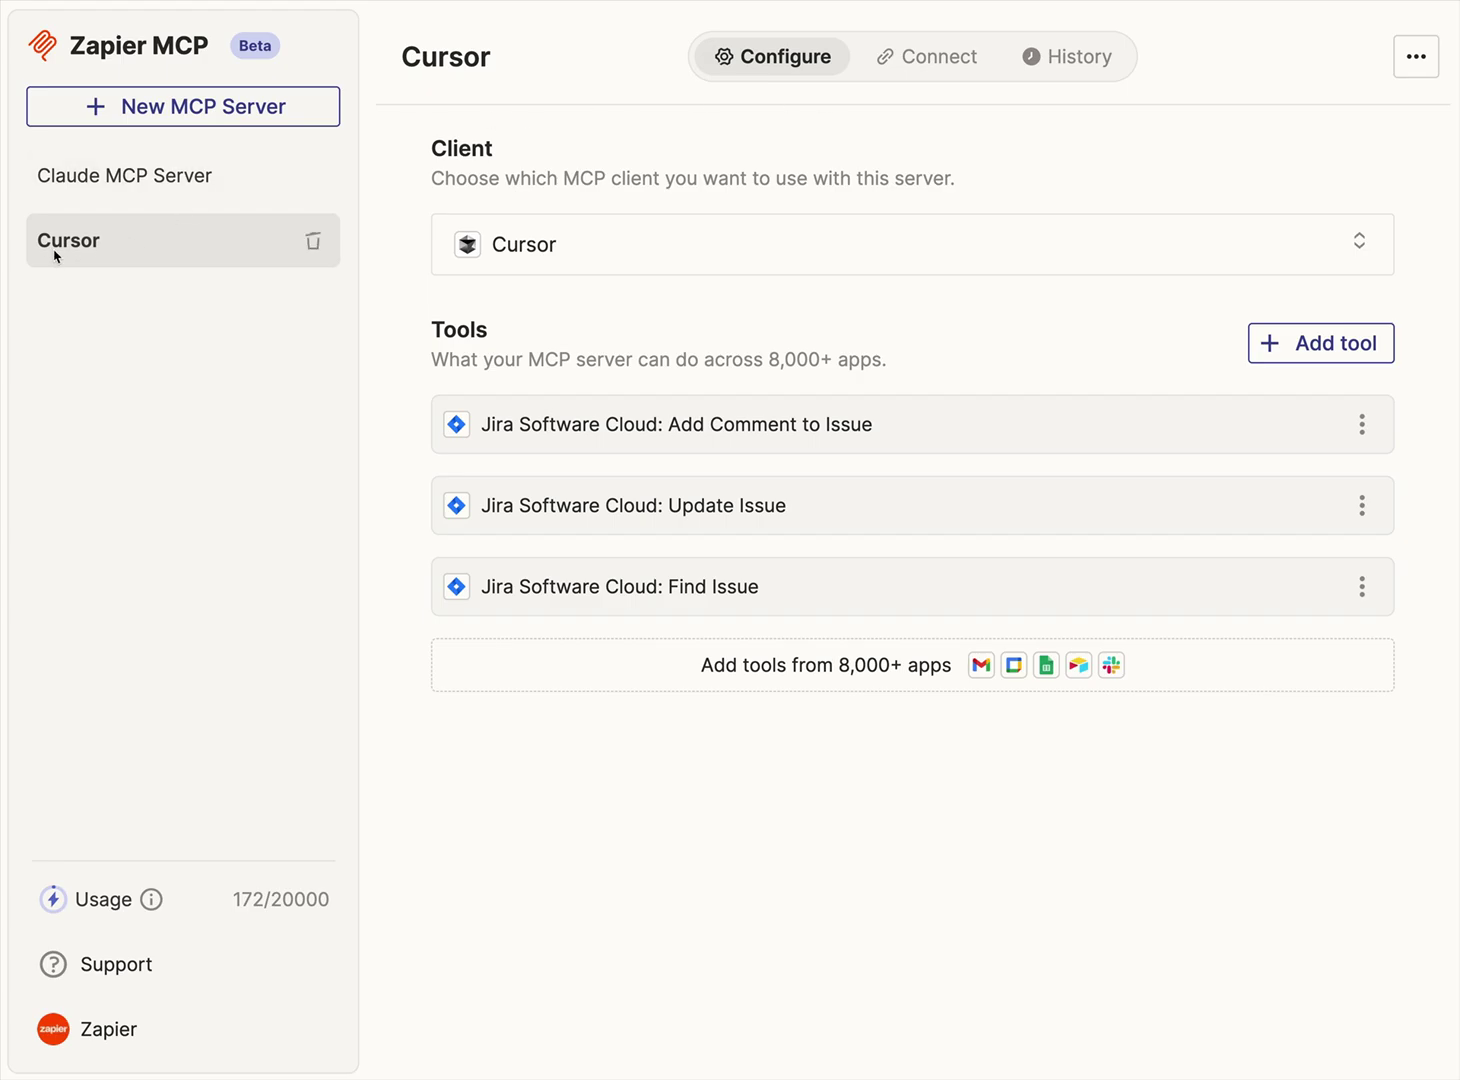
{"action": "left_click", "coordinate": [964, 74]}
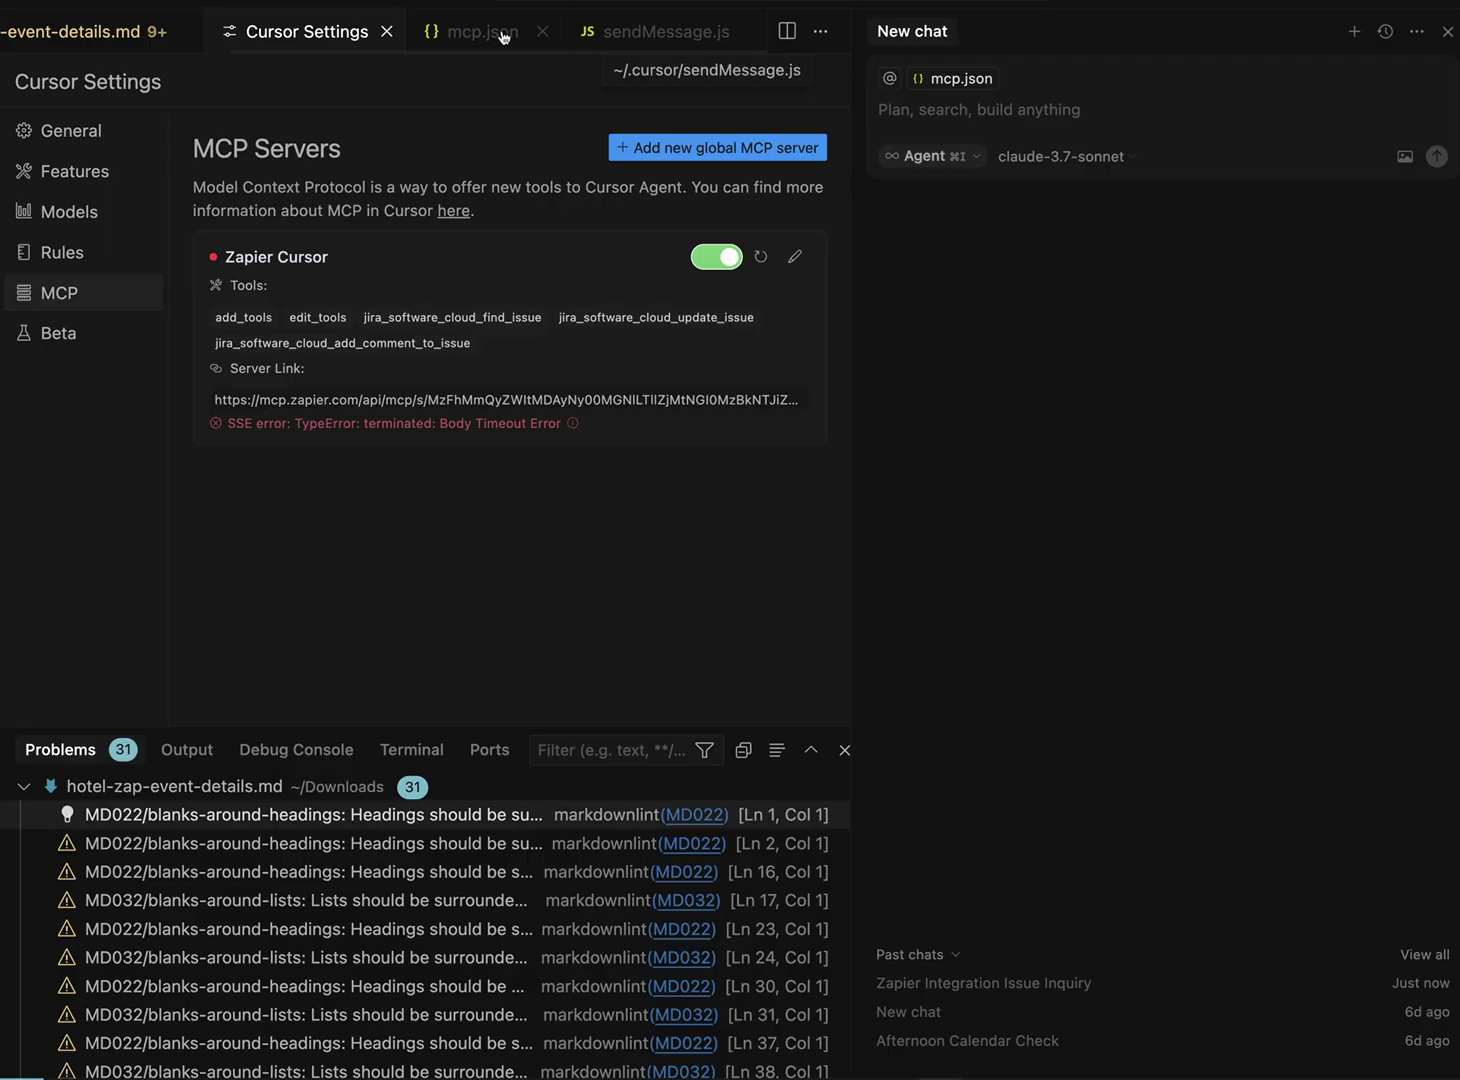
- Refresh the Zapier Cursor server in Cursor's MCP settings so it connects without the SSE error
{"action": "left_click", "coordinate": [457, 32]}
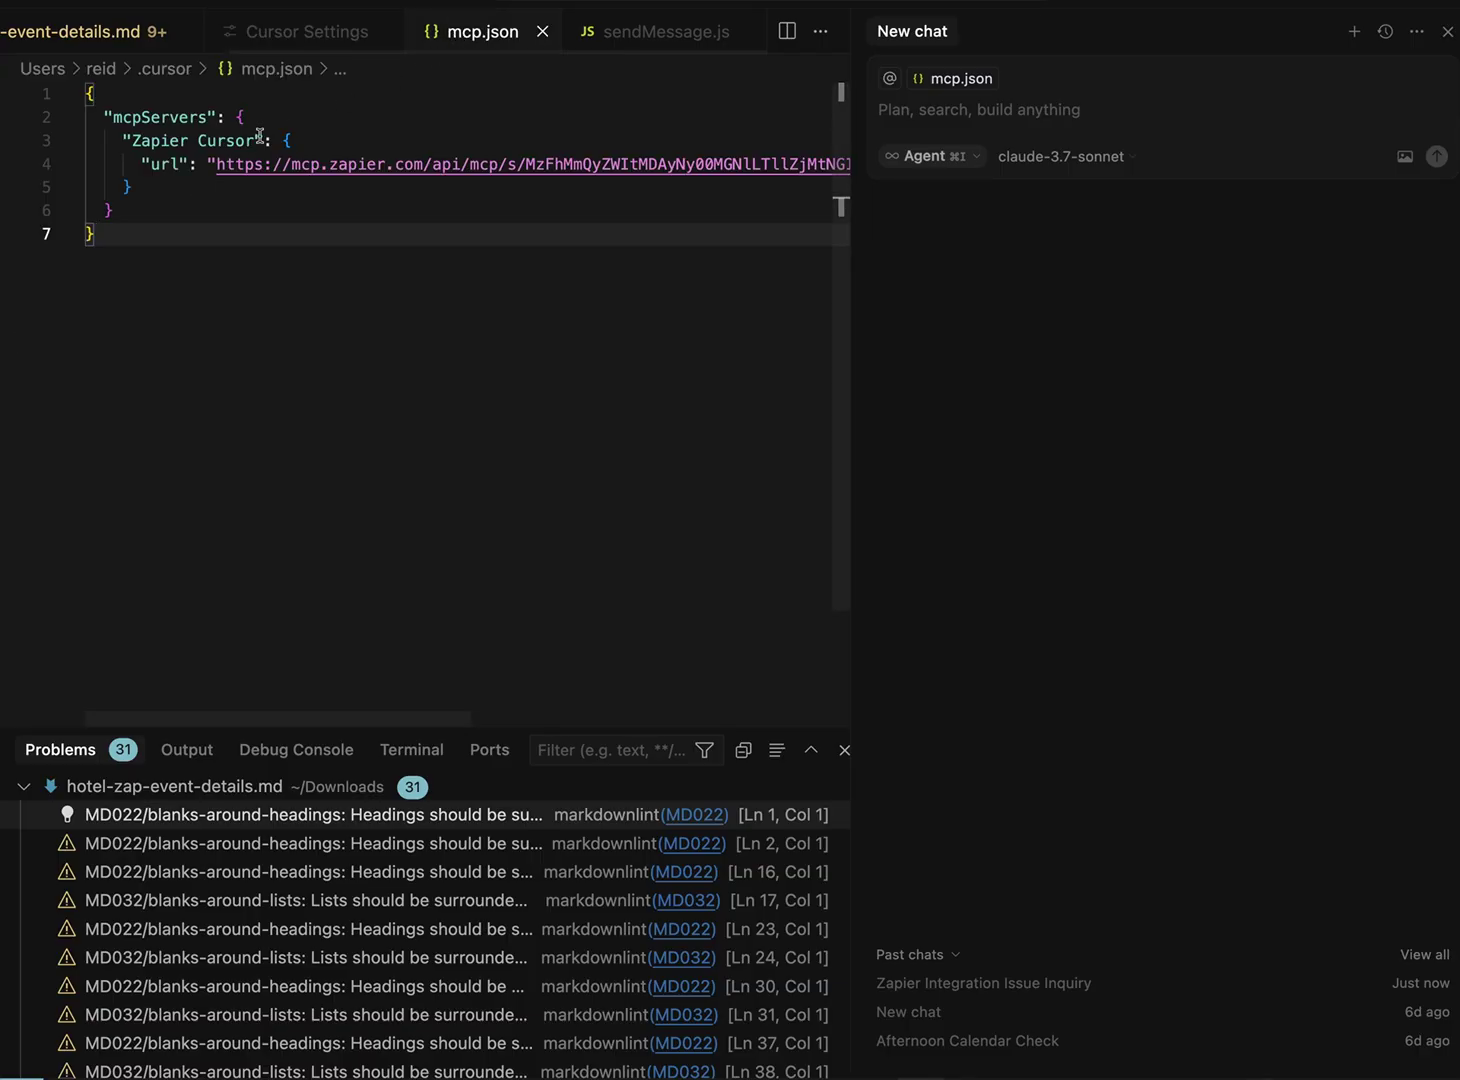
{"action": "left_click", "coordinate": [336, 31]}
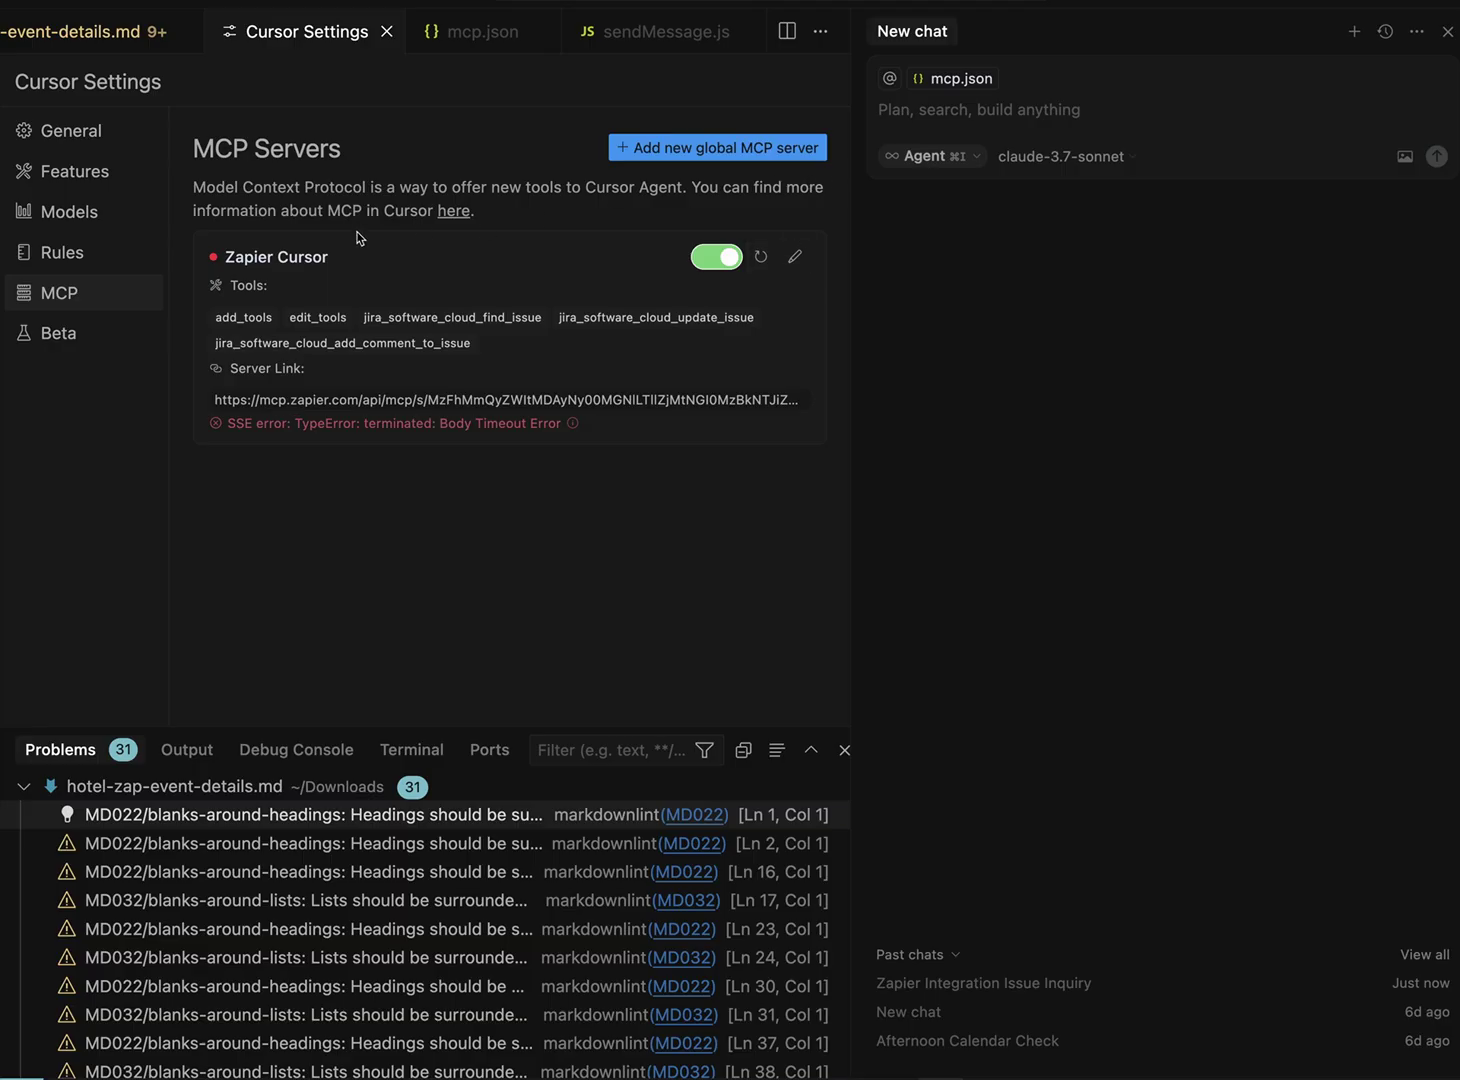
{"action": "left_click", "coordinate": [966, 116]}
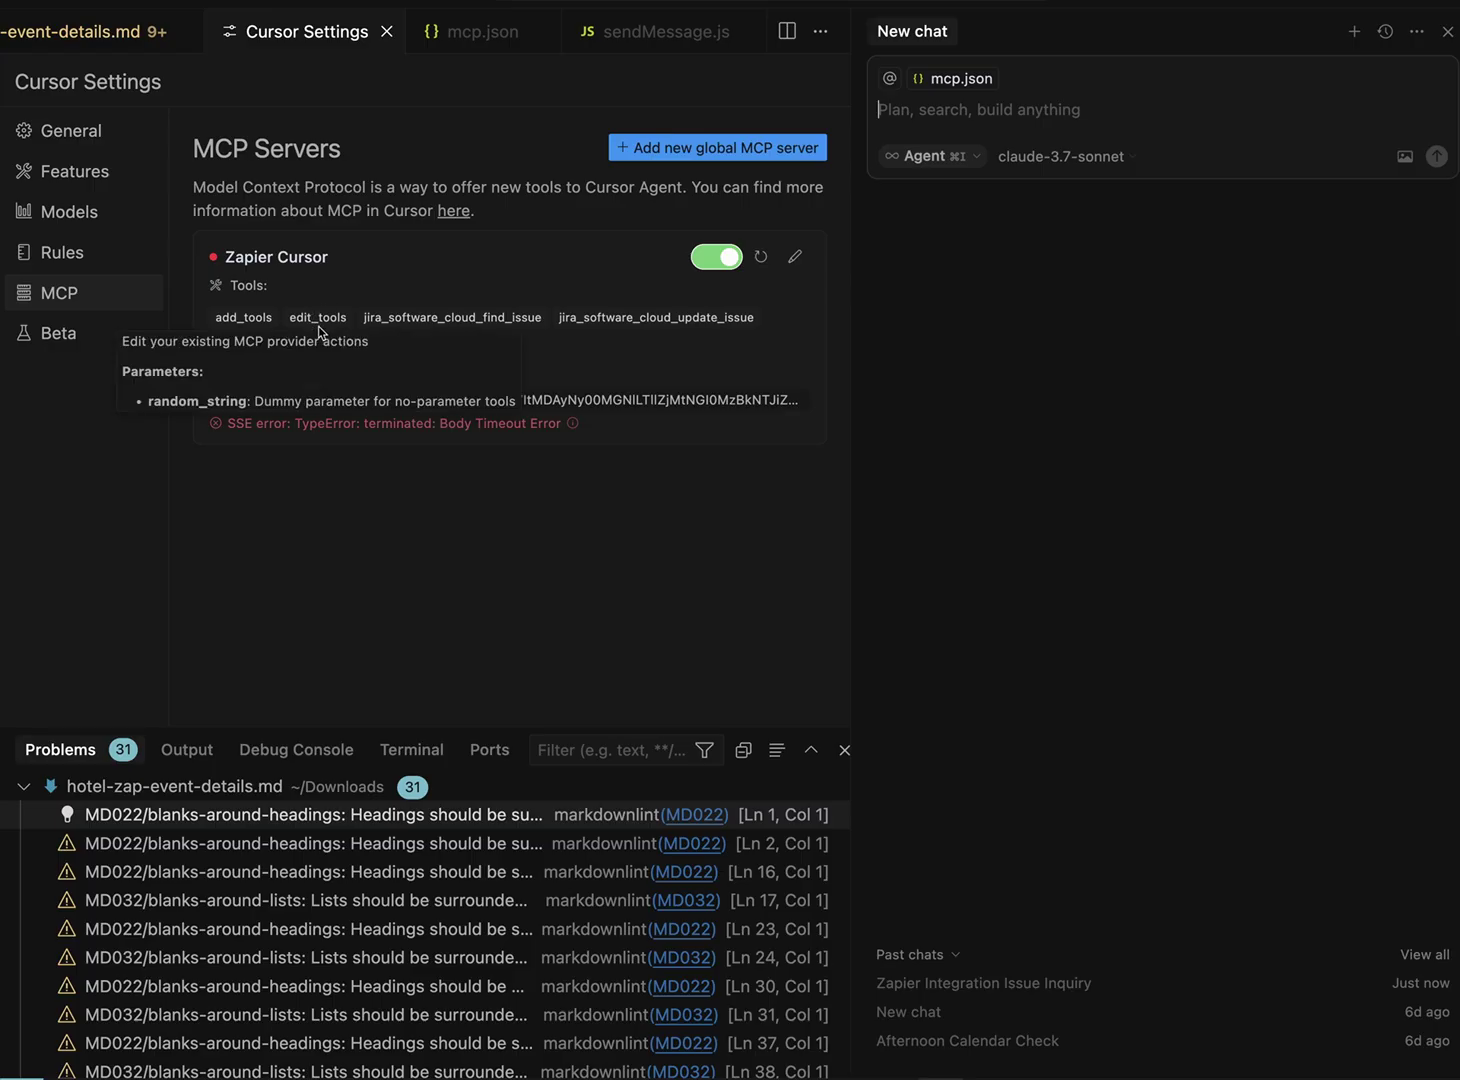
{"action": "left_click", "coordinate": [511, 369]}
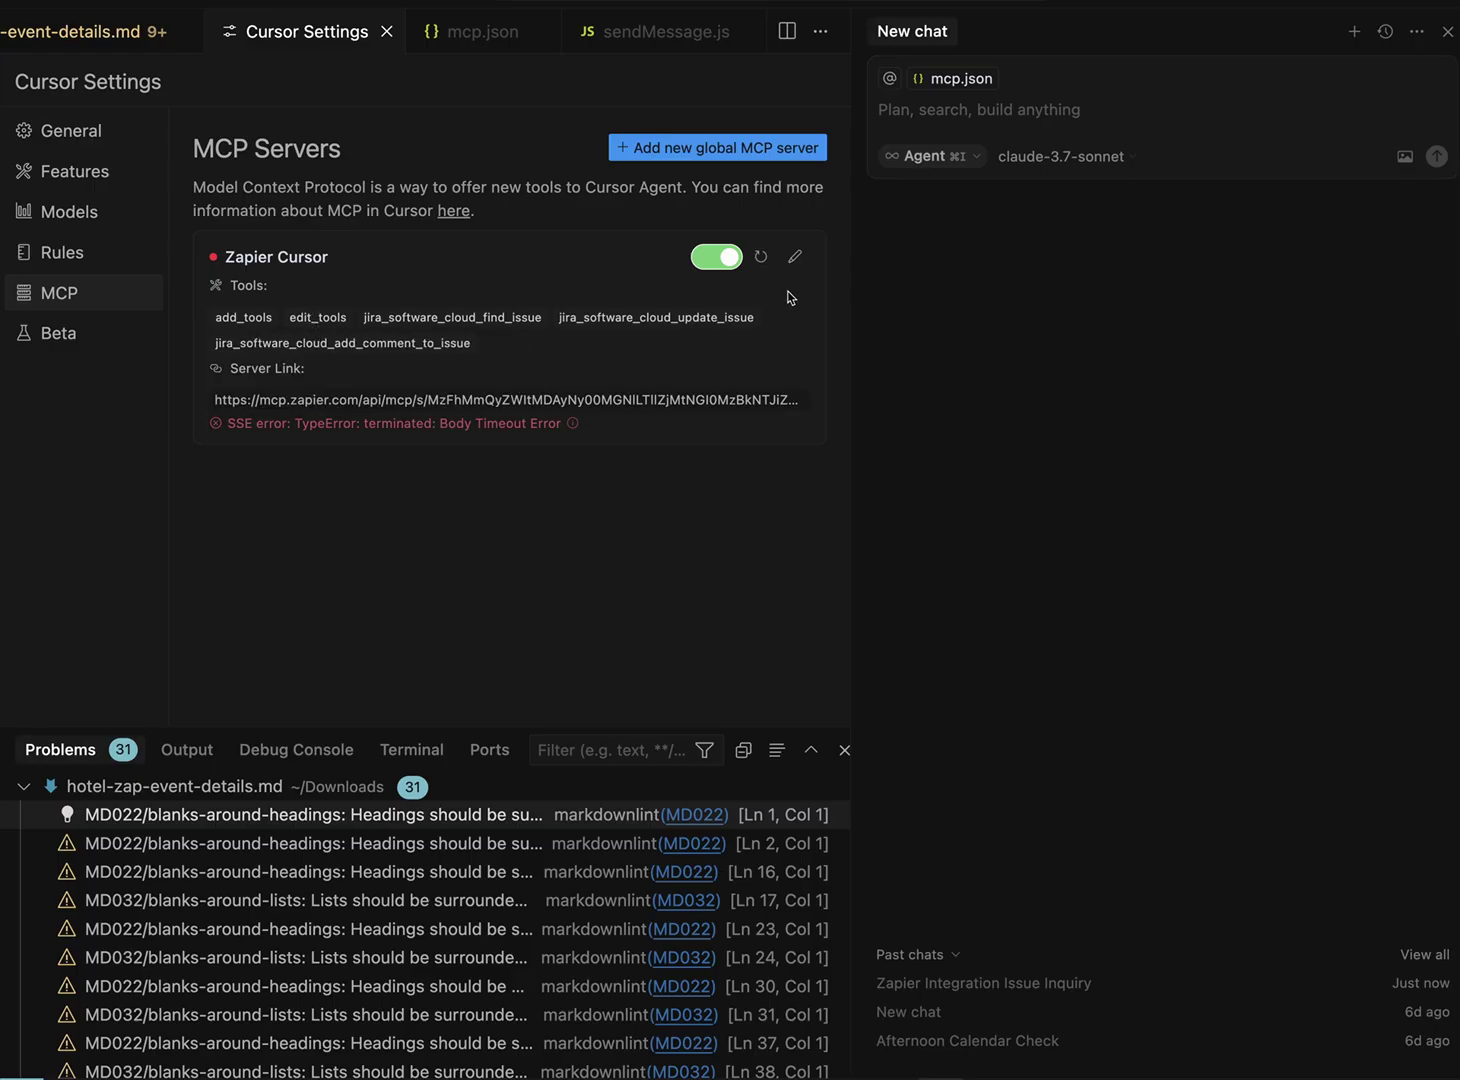
{"action": "left_click", "coordinate": [762, 258]}
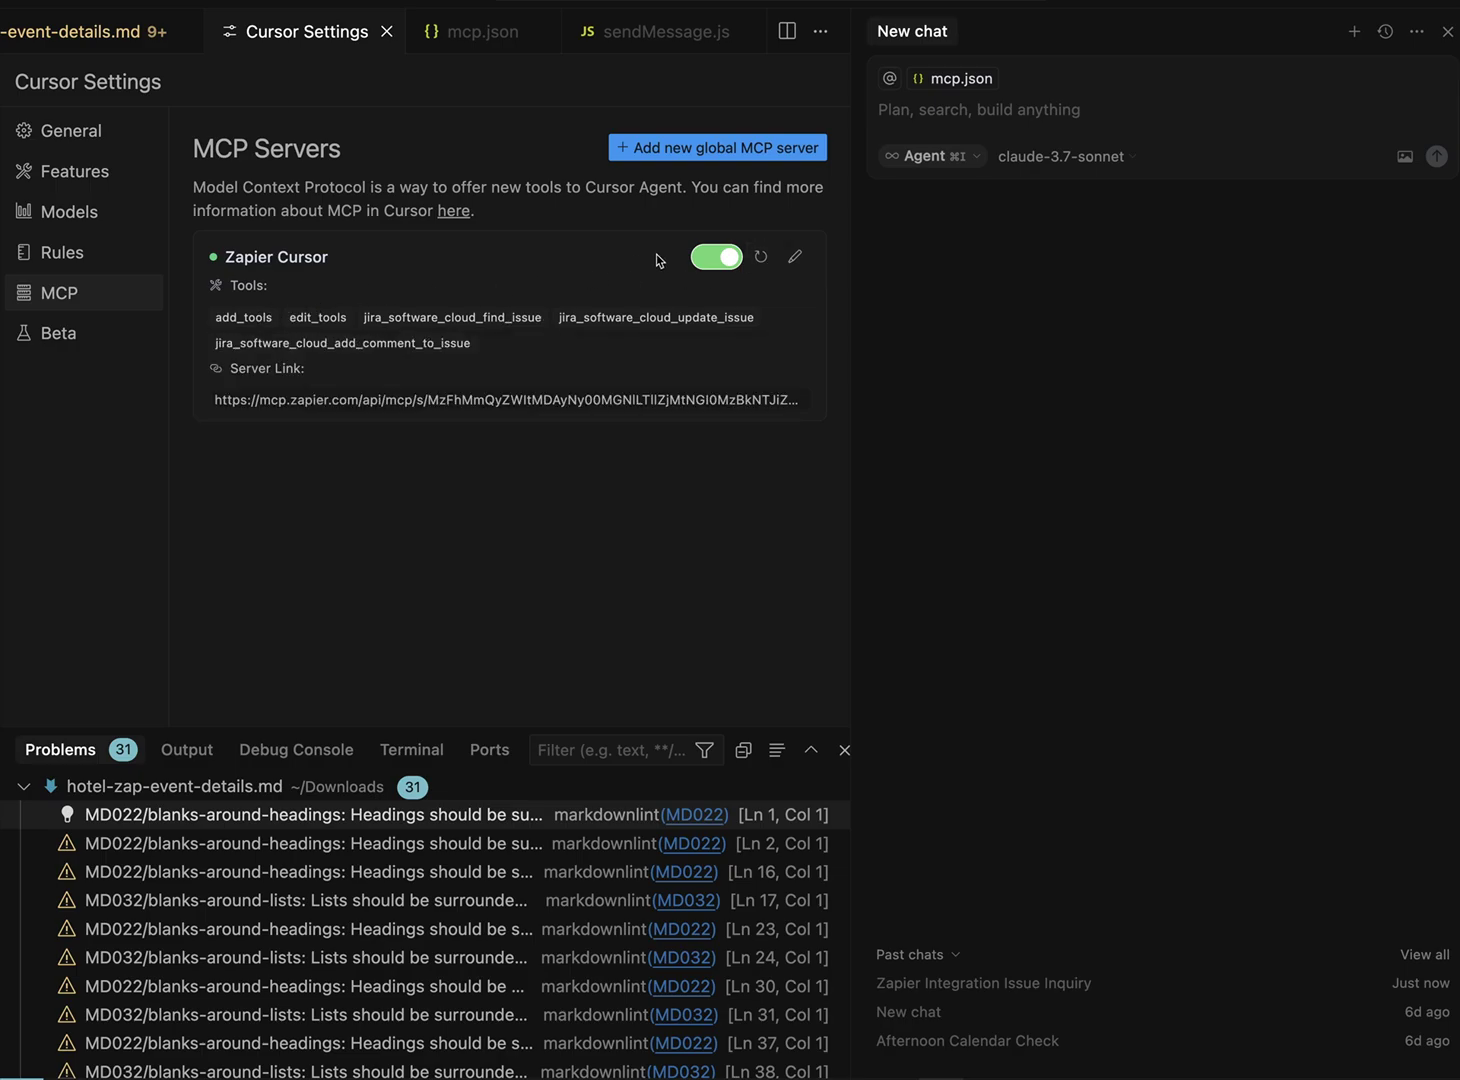
{"action": "left_click", "coordinate": [1027, 95]}
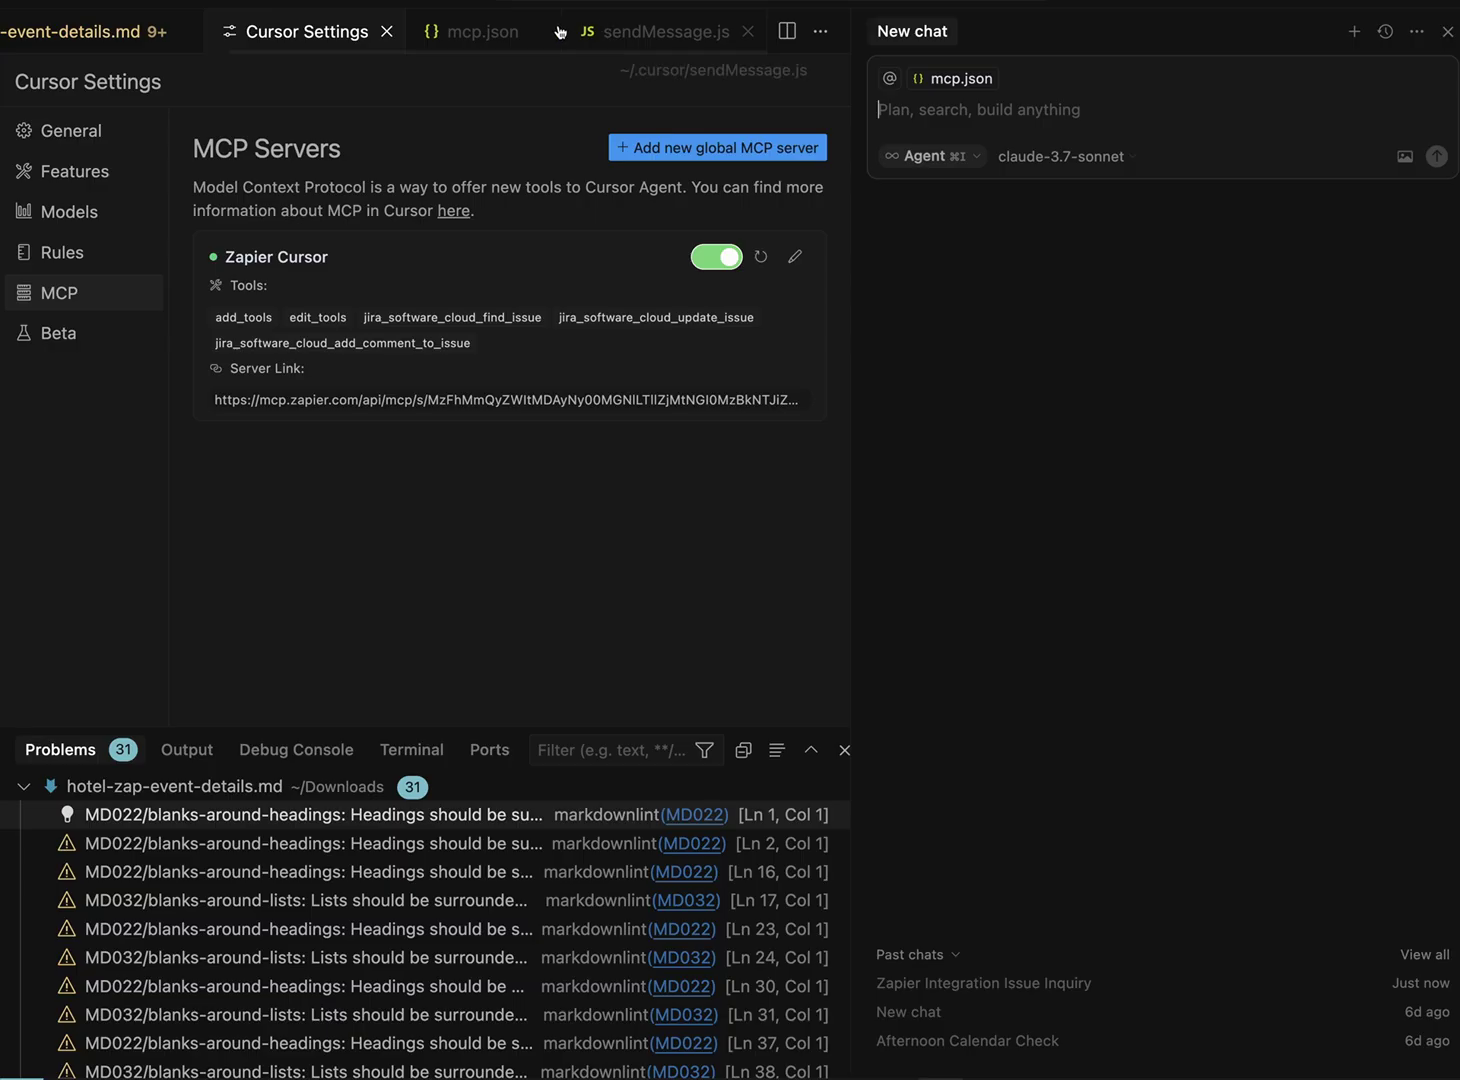
- Open sendMessage.js and place the caret at the end of line 11
{"action": "left_click", "coordinate": [620, 40]}
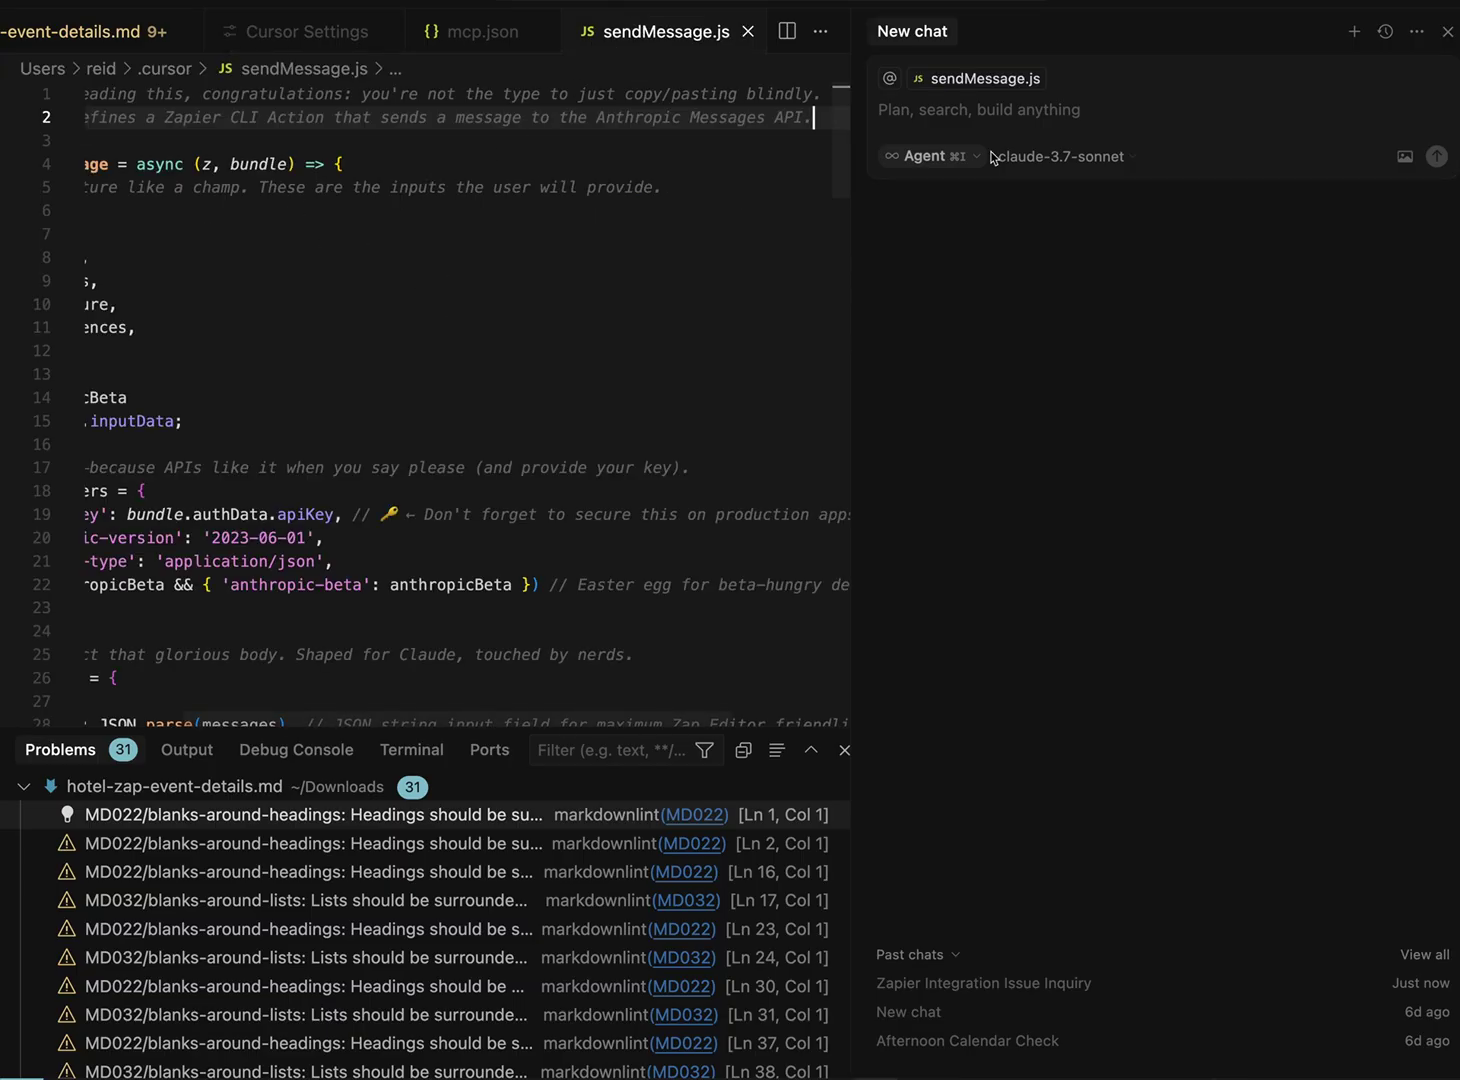
{"action": "left_click", "coordinate": [603, 257]}
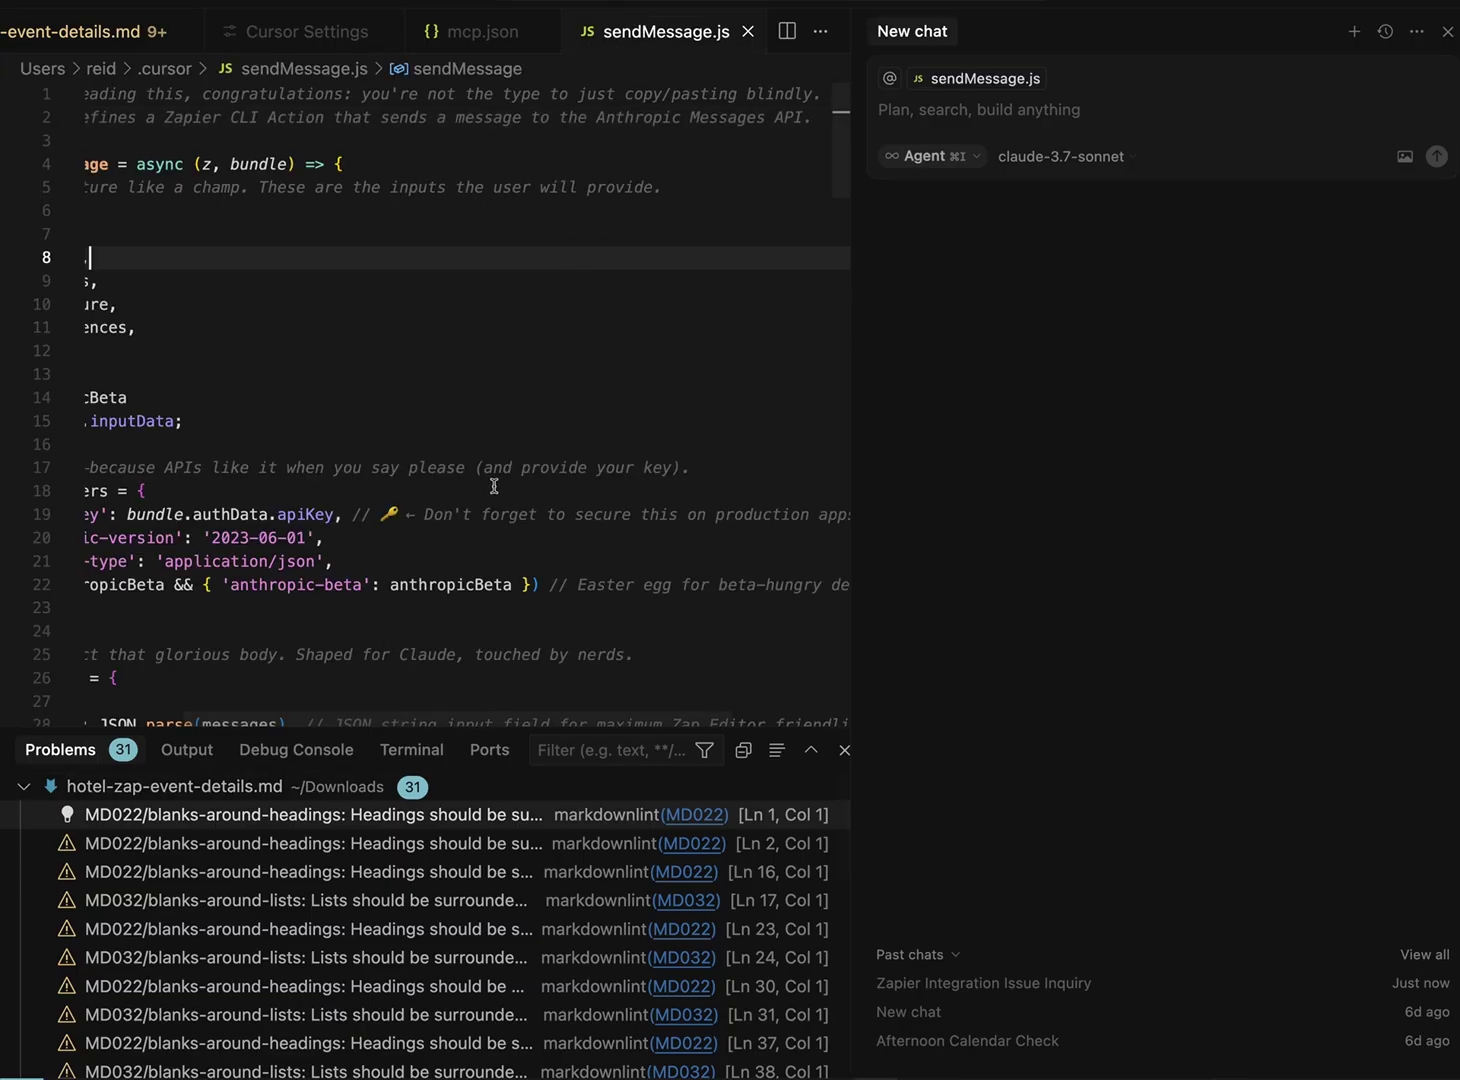
{"action": "left_click_drag", "start_coordinate": [494, 462], "coordinate": [325, 450]}
{"action": "left_click", "coordinate": [548, 399]}
{"action": "left_click", "coordinate": [270, 369]}
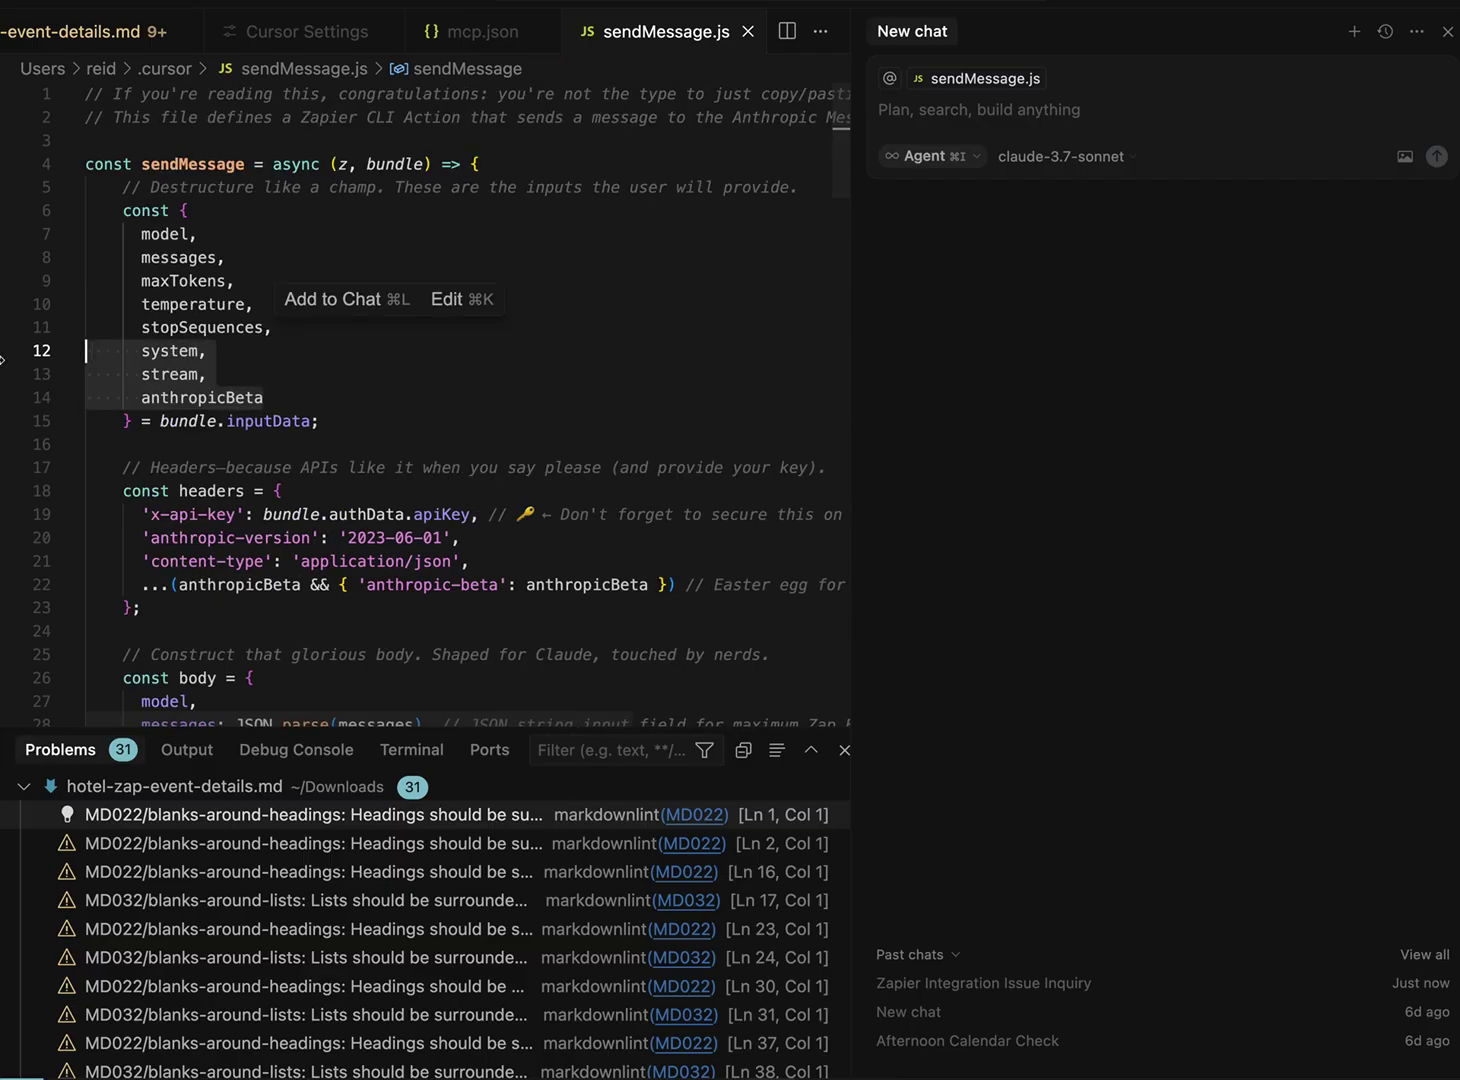
{"action": "left_click", "coordinate": [534, 329]}
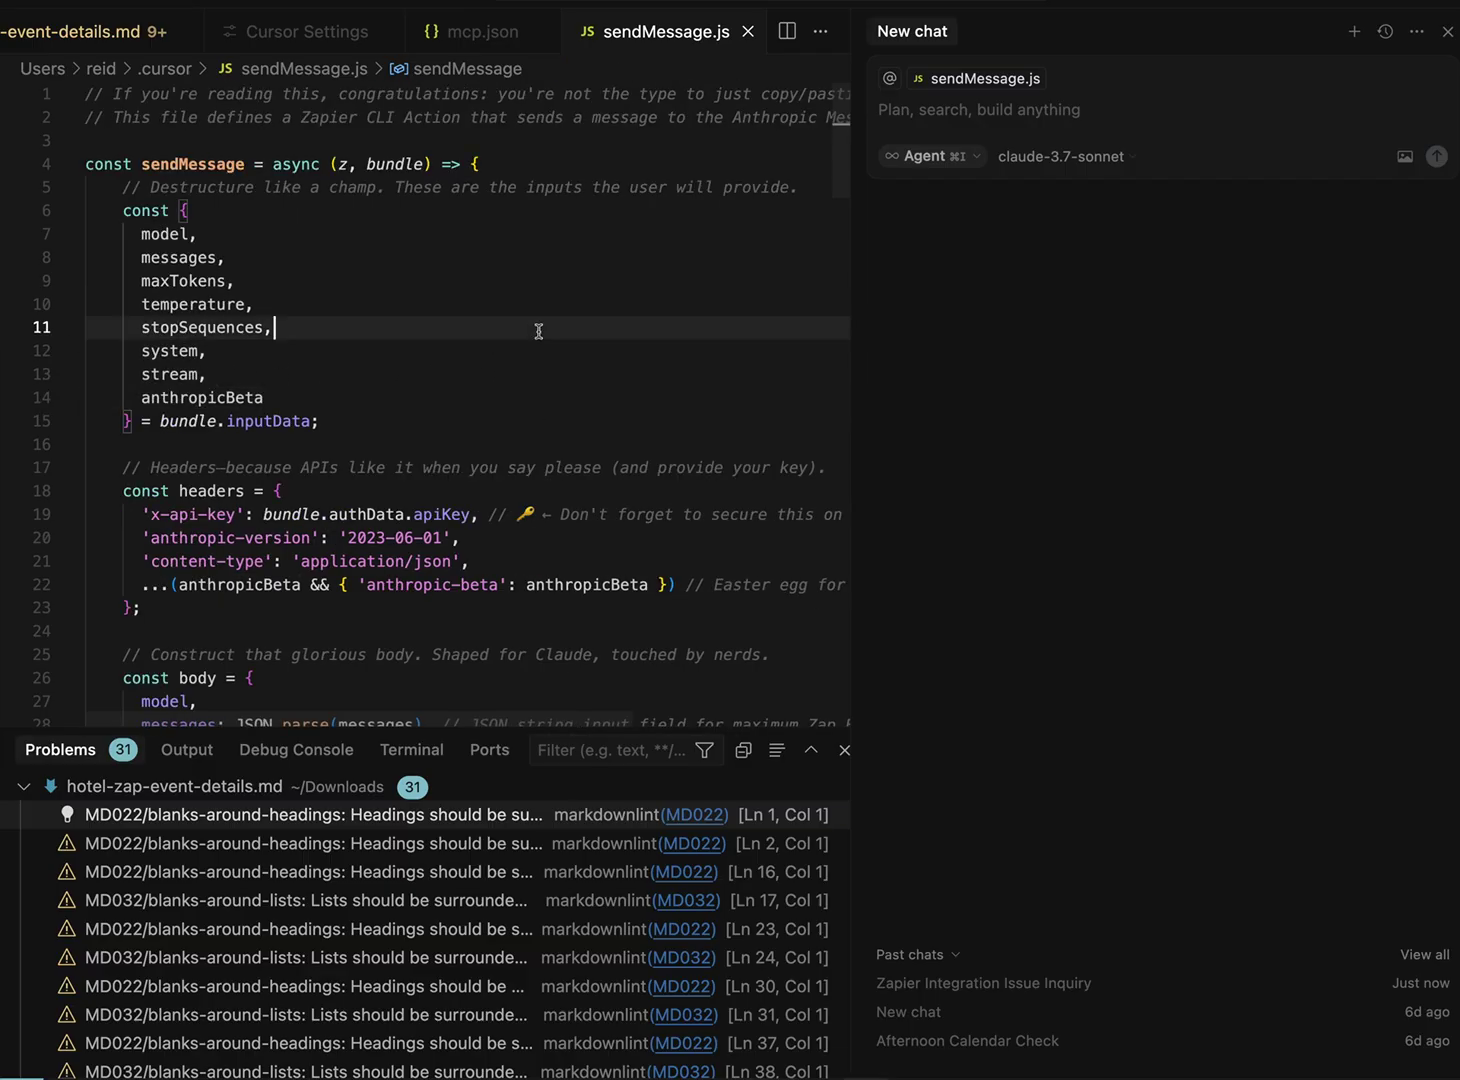
- Ask the agent to 'Find the issue dealing with the zapier integration' and approve the Jira tool
{"action": "left_click", "coordinate": [1010, 112]}
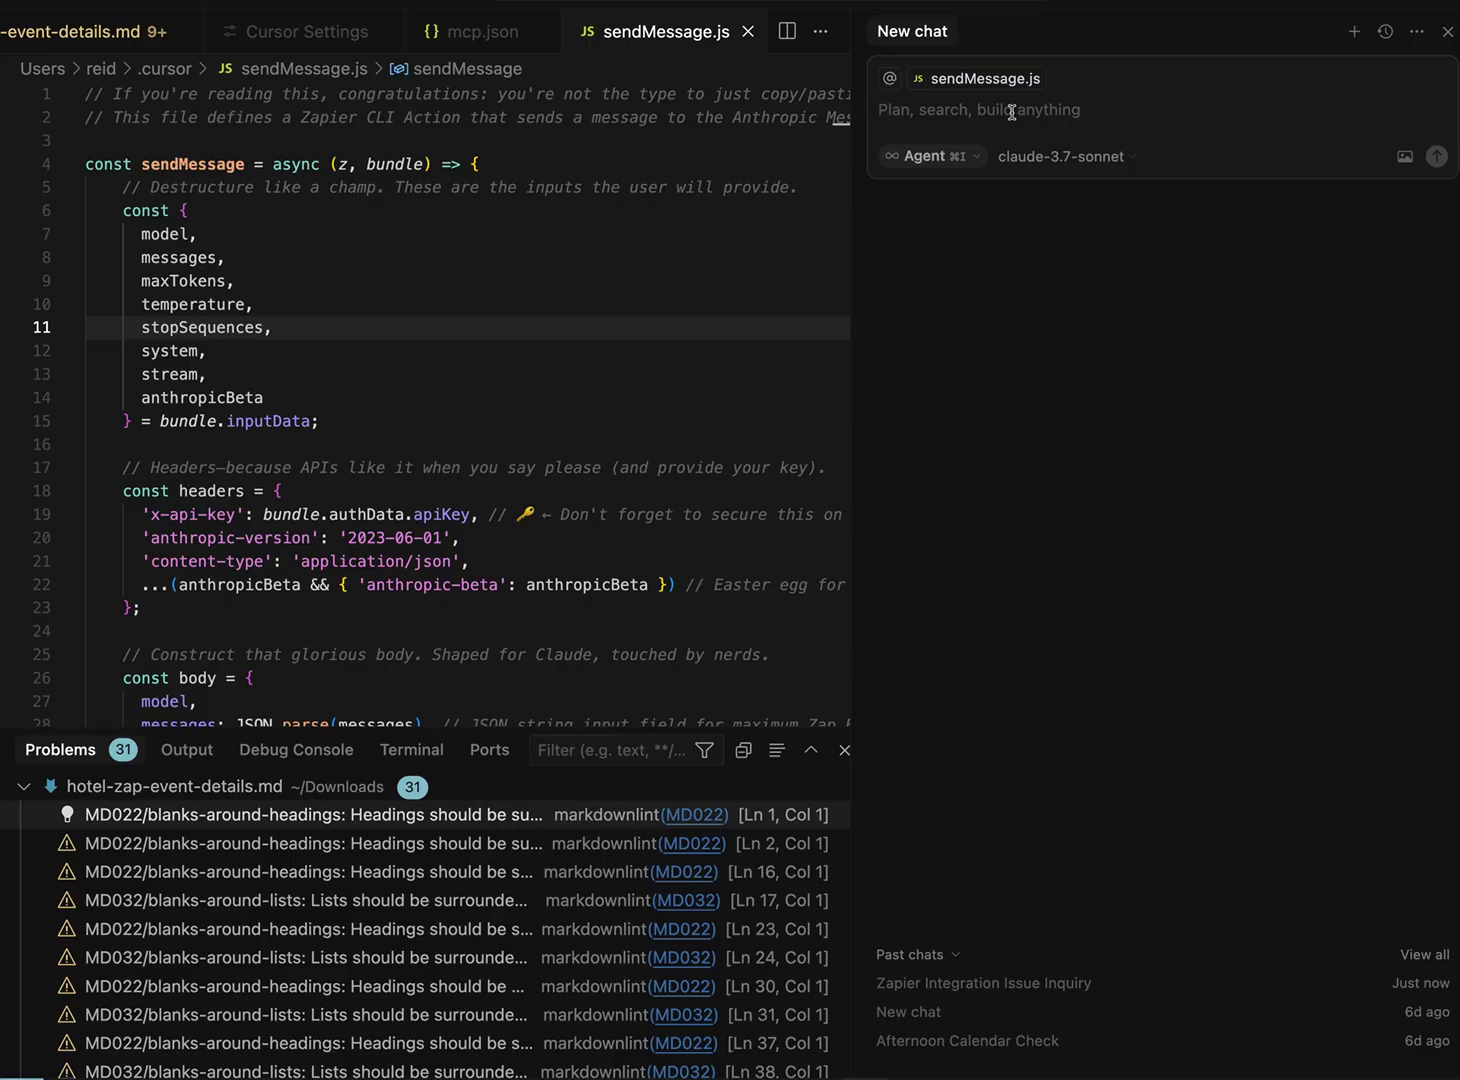
{"action": "type", "text": "Find the iss"}
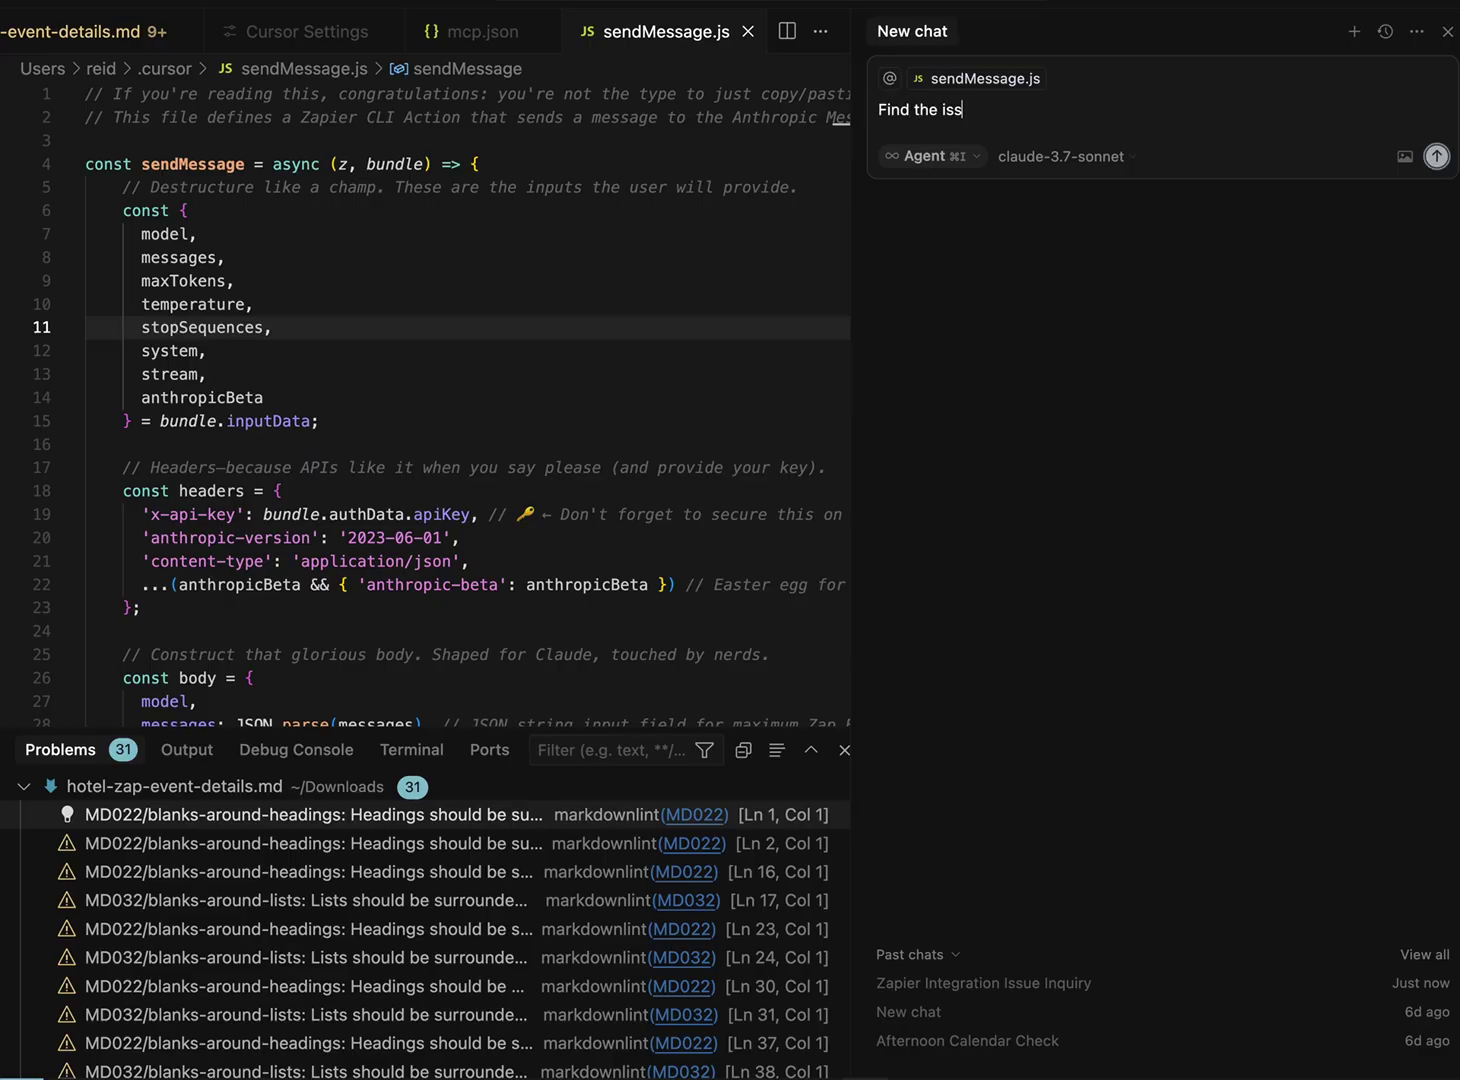
{"action": "type", "text": "ue dealing with the "}
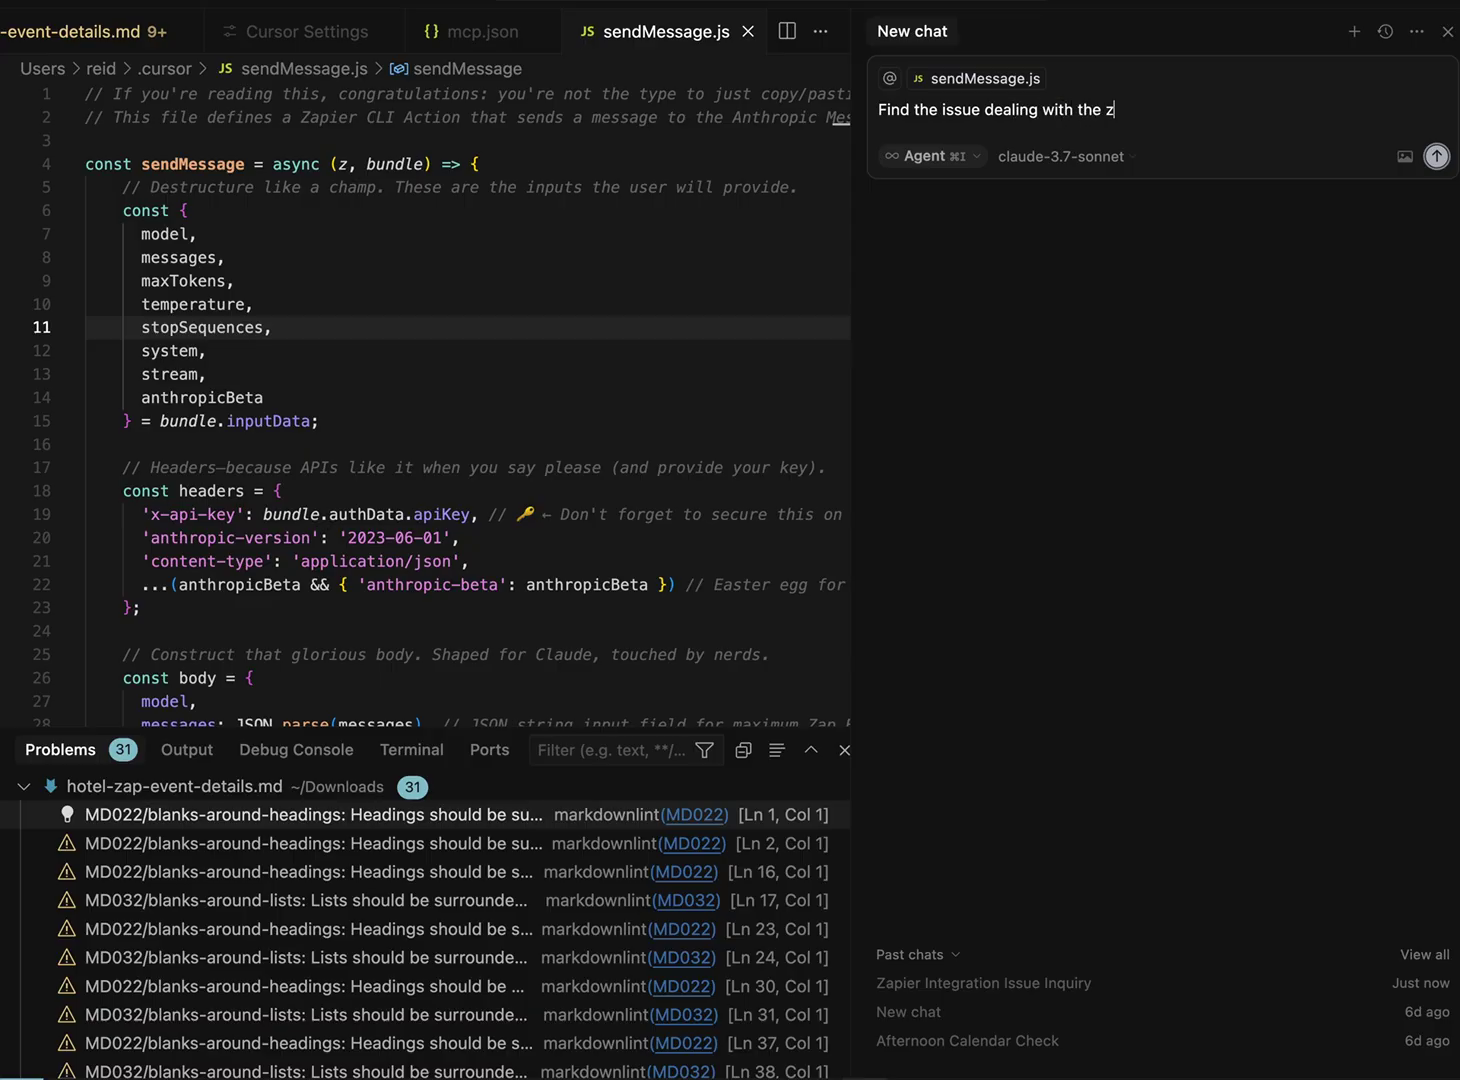
{"action": "type", "text": "zapier integration"}
{"action": "key", "text": "Return"}
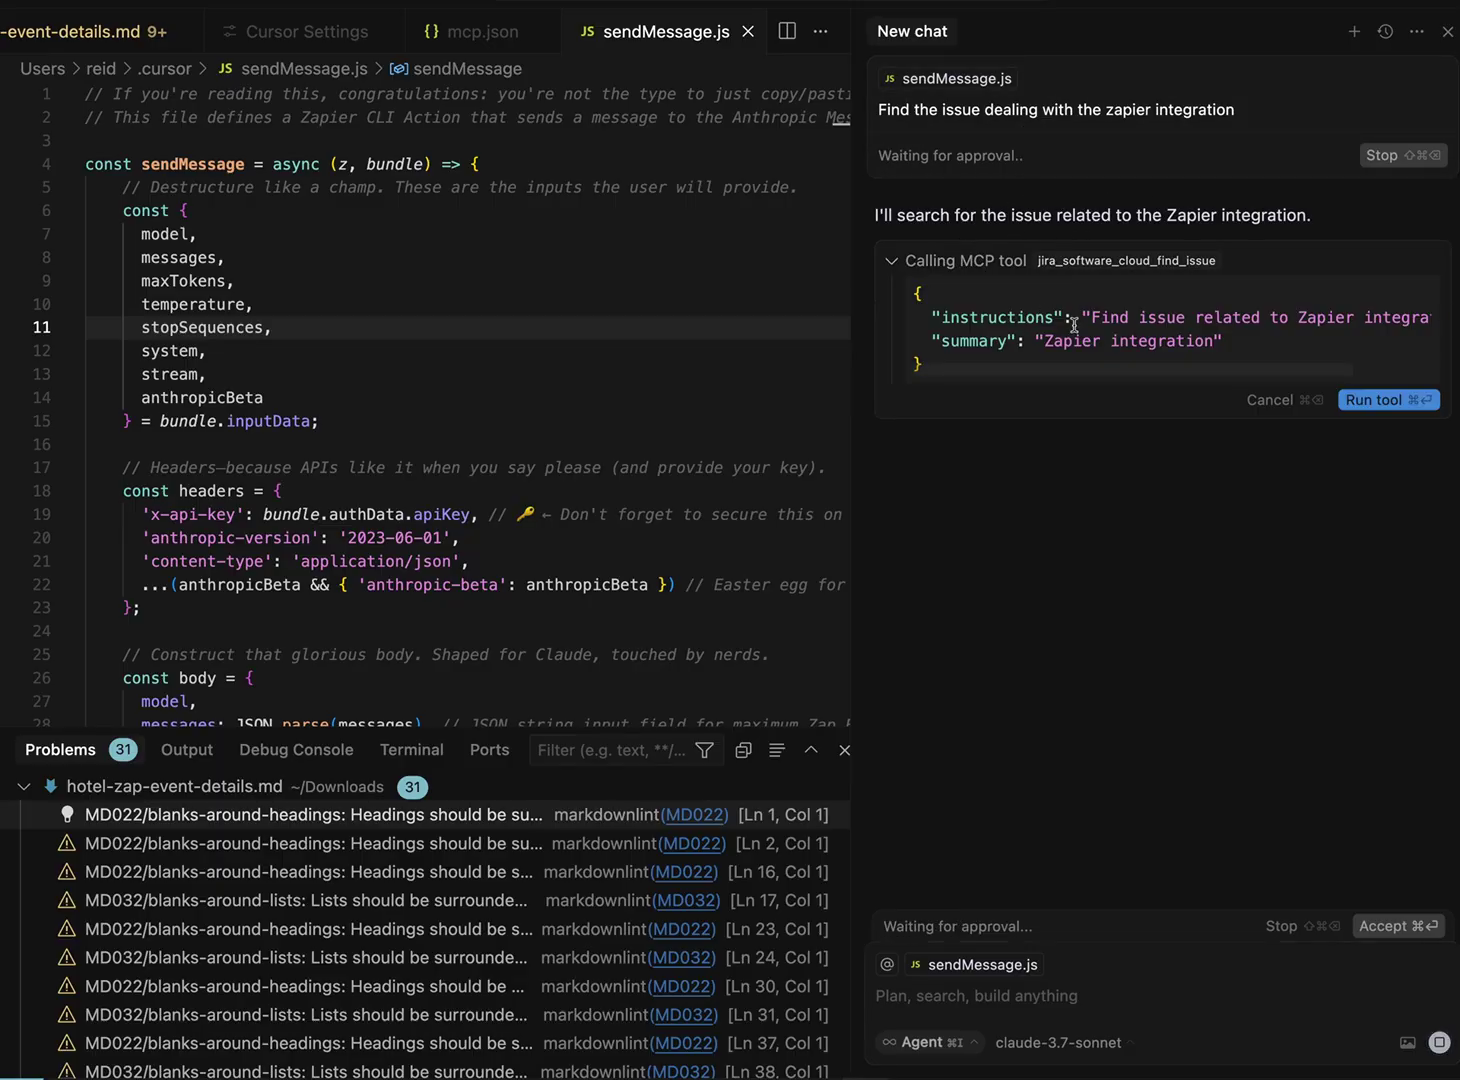
{"action": "left_click", "coordinate": [1360, 401]}
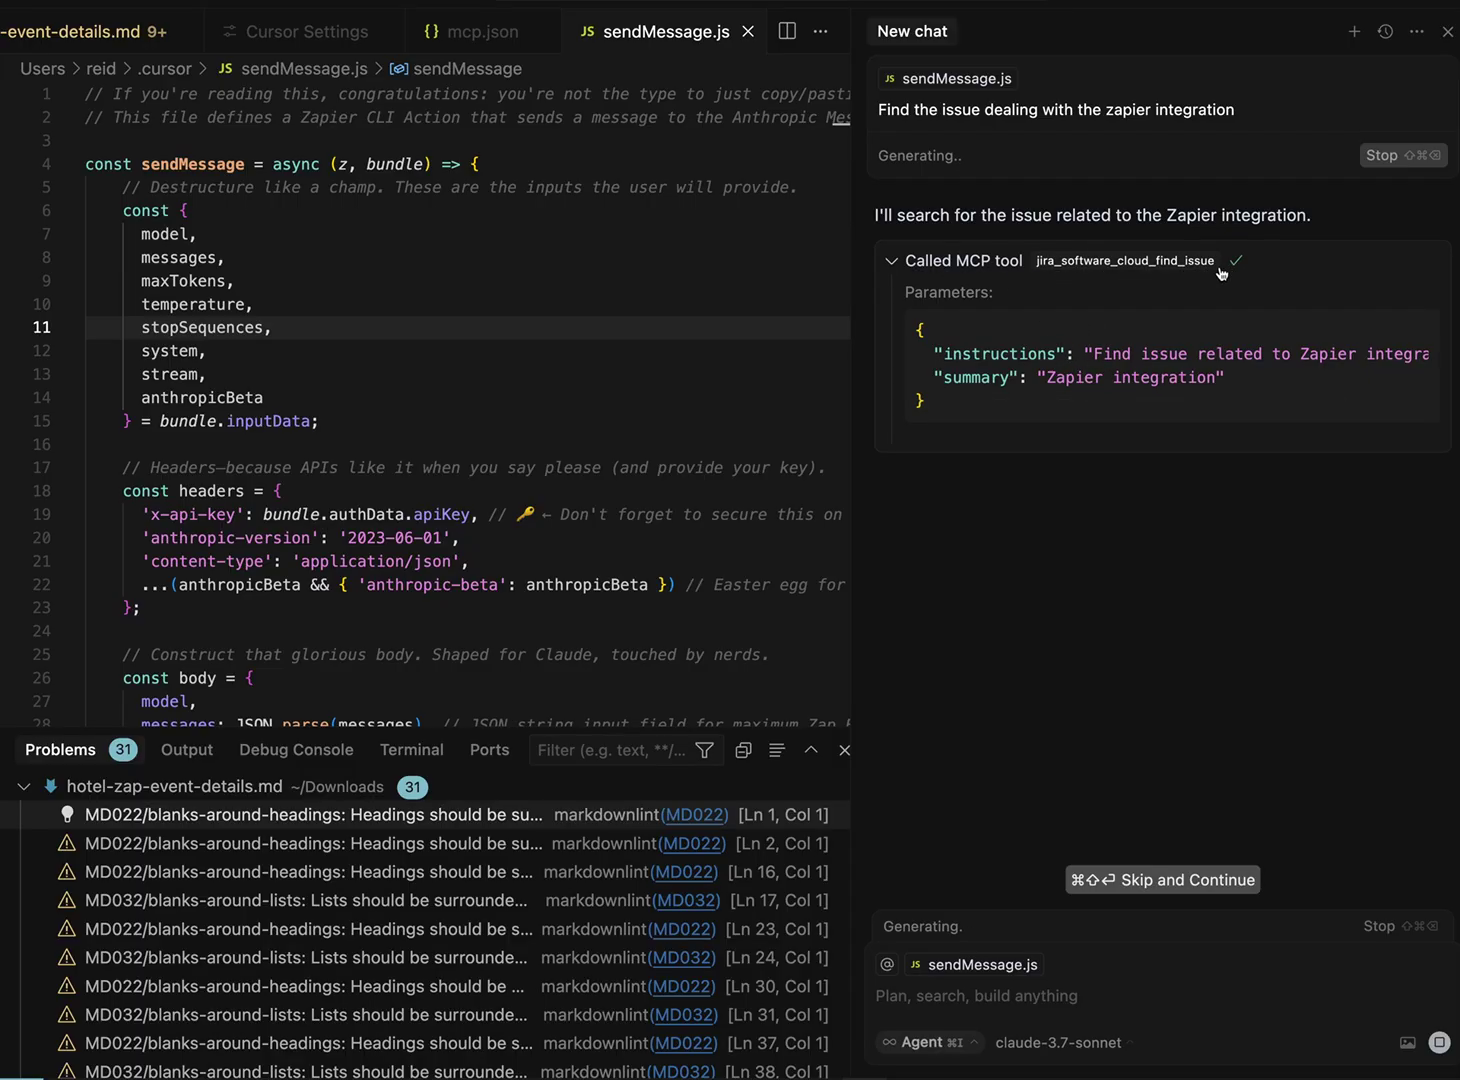
{"action": "left_click", "coordinate": [981, 258]}
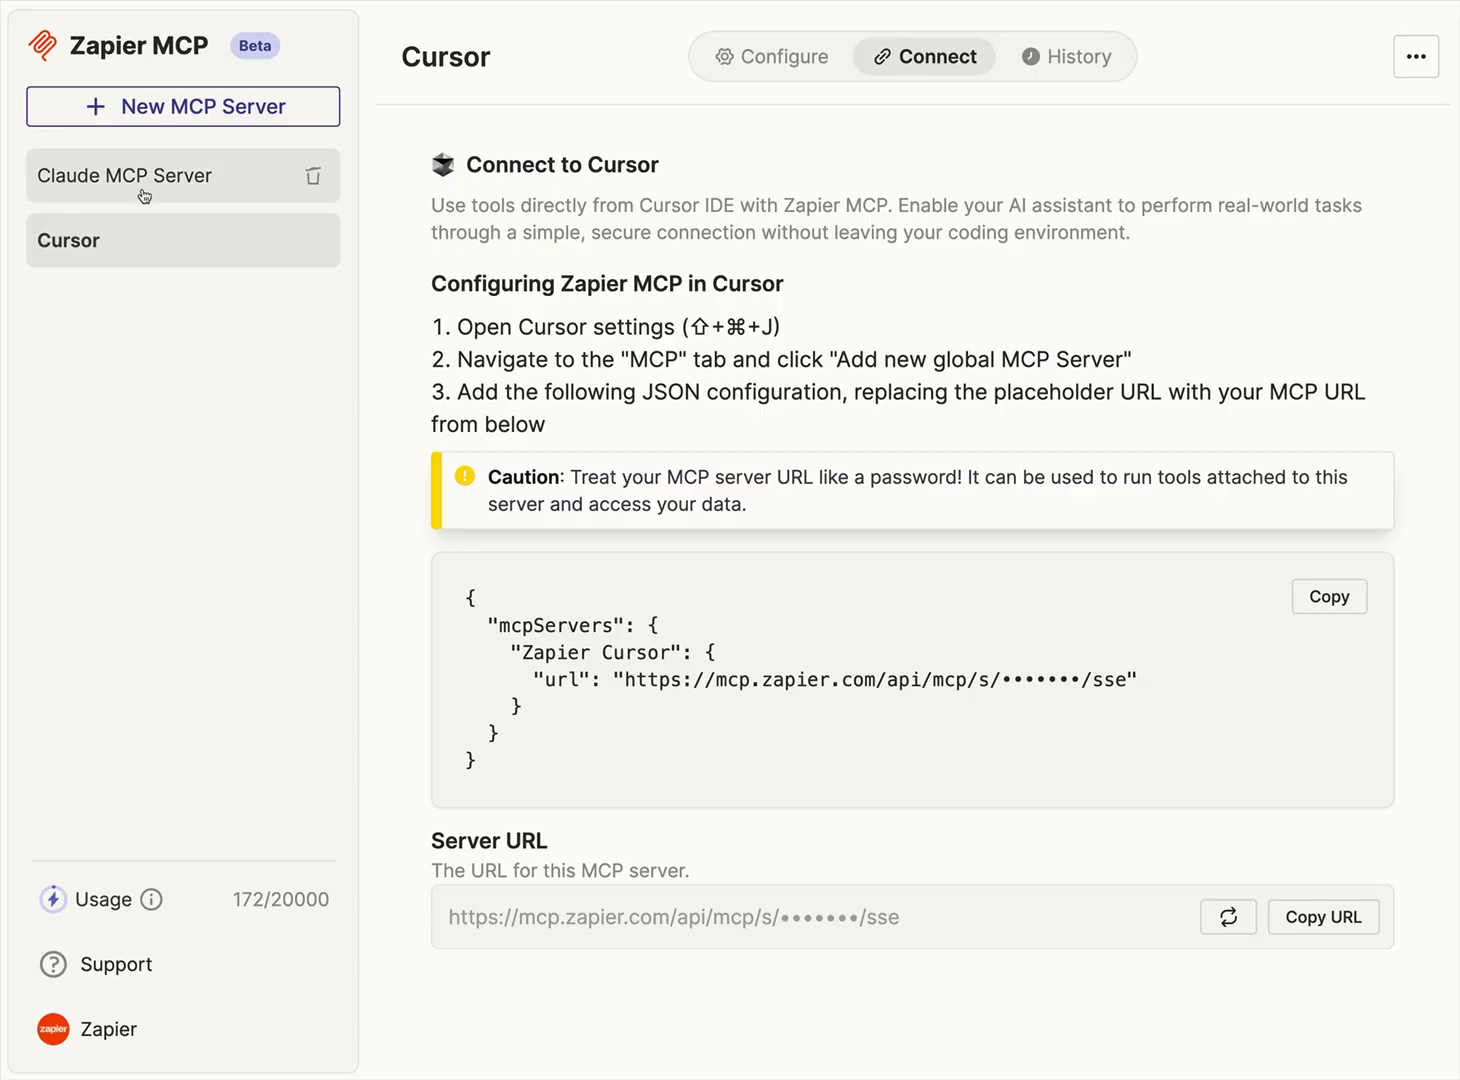
{"action": "left_click", "coordinate": [130, 193]}
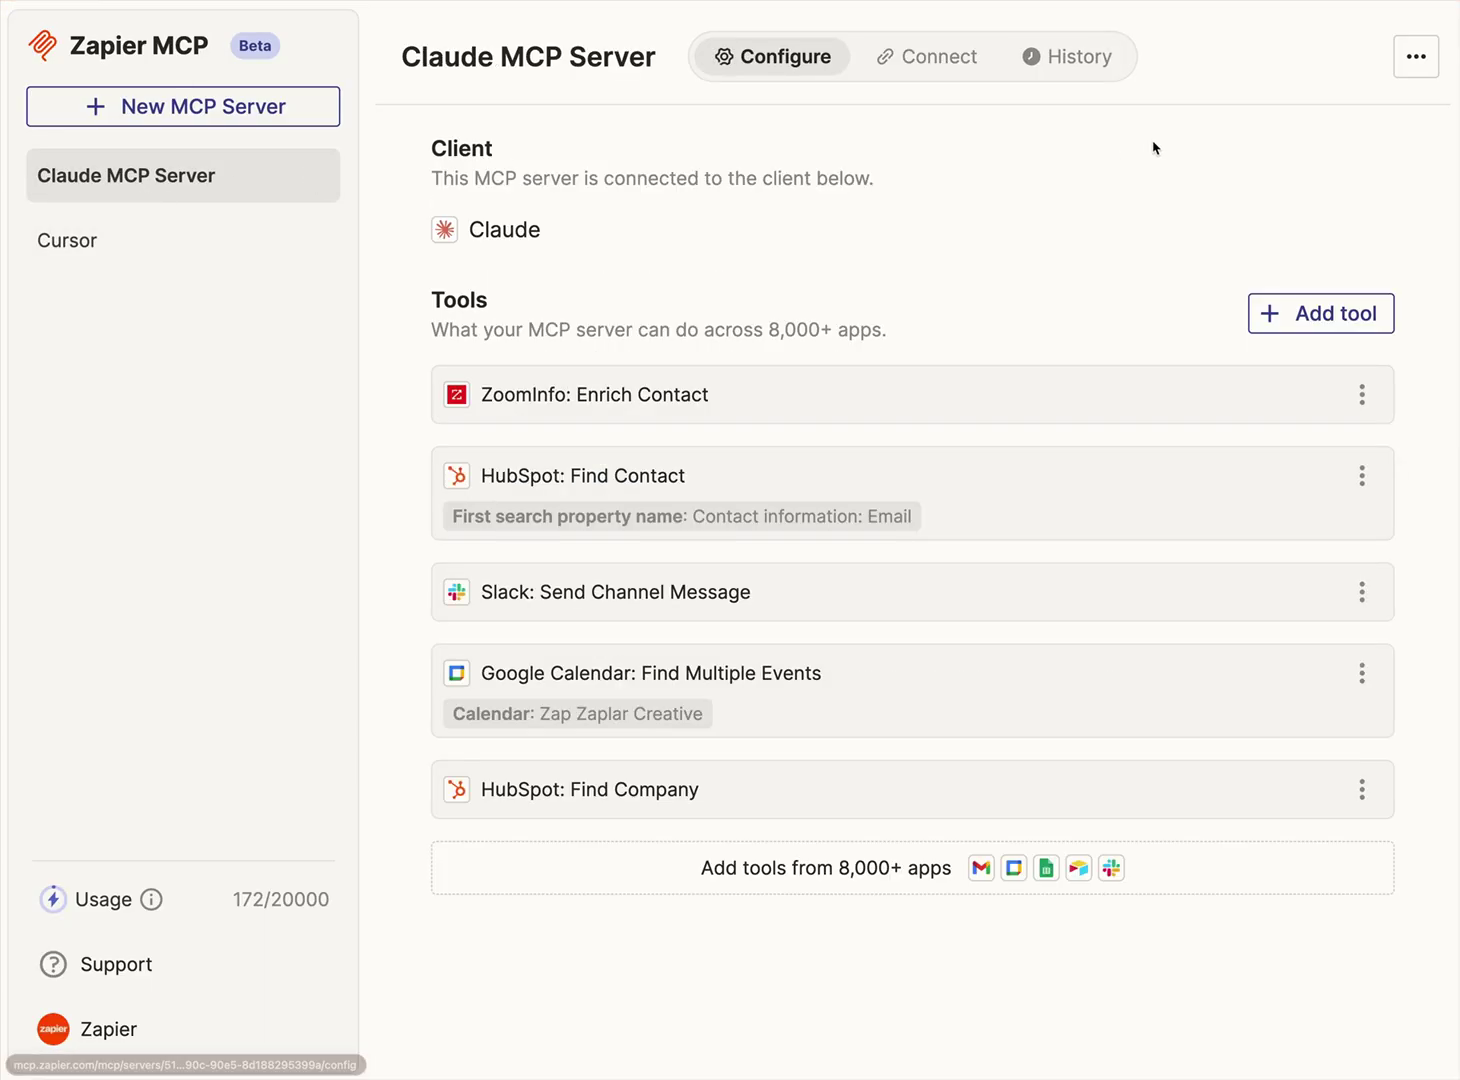
{"action": "left_click", "coordinate": [1067, 66]}
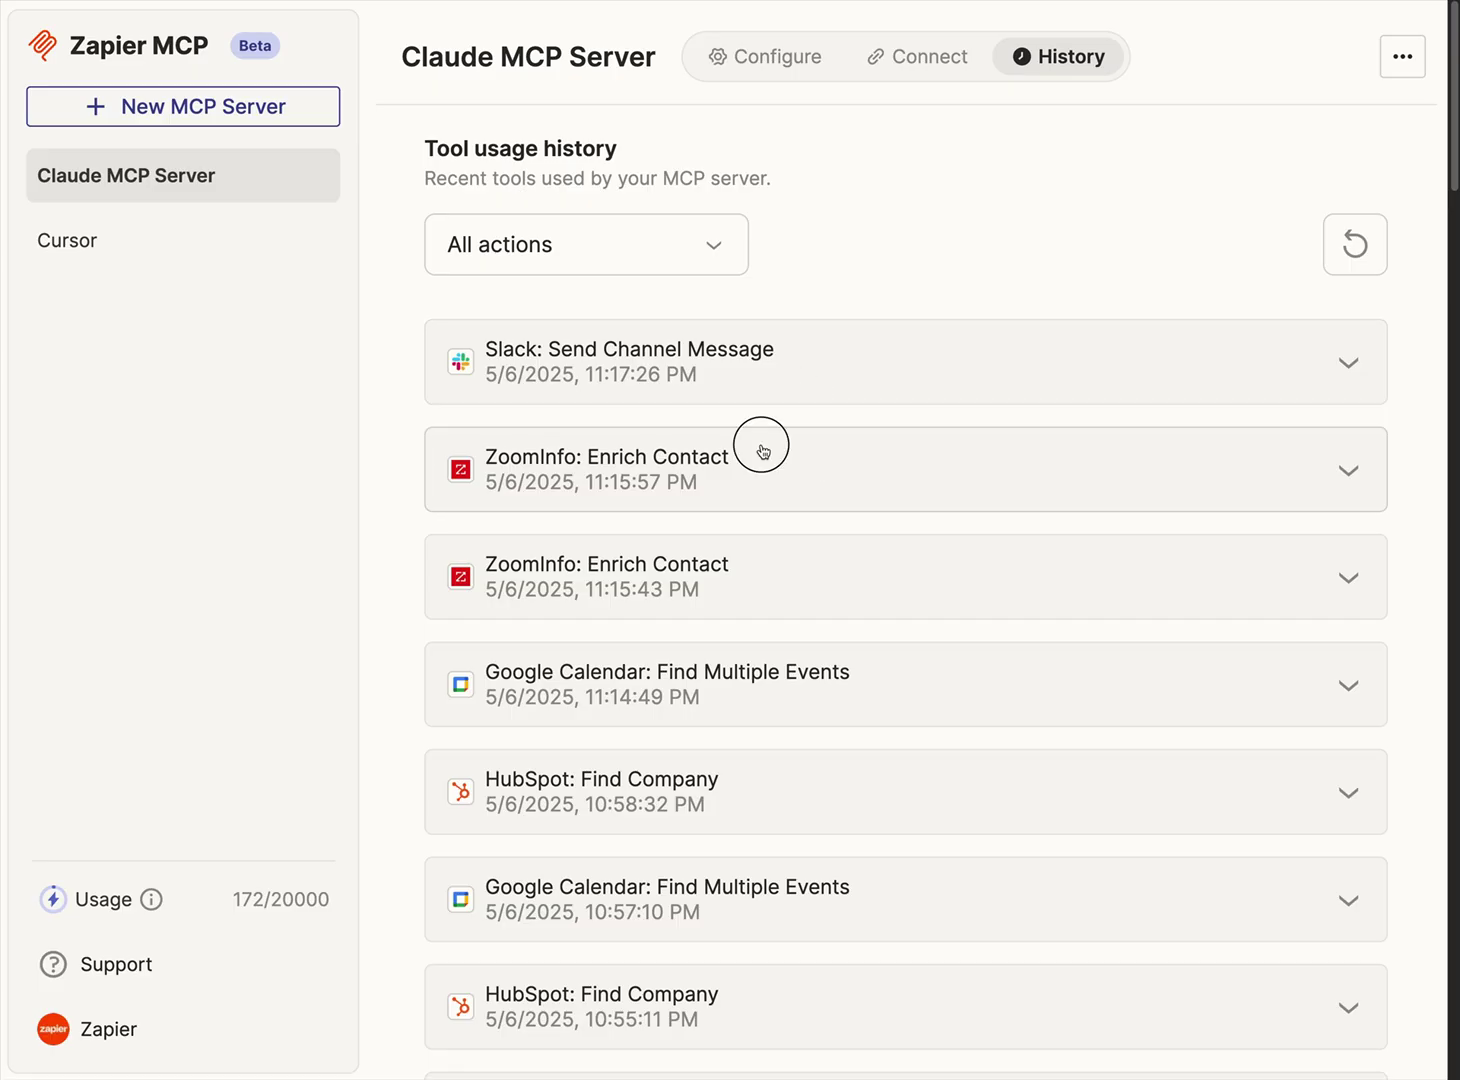
{"action": "scroll", "coordinate": [763, 453], "scroll_direction": "down", "scroll_amount": 5}
{"action": "scroll", "coordinate": [790, 330], "scroll_direction": "up", "scroll_amount": 20}
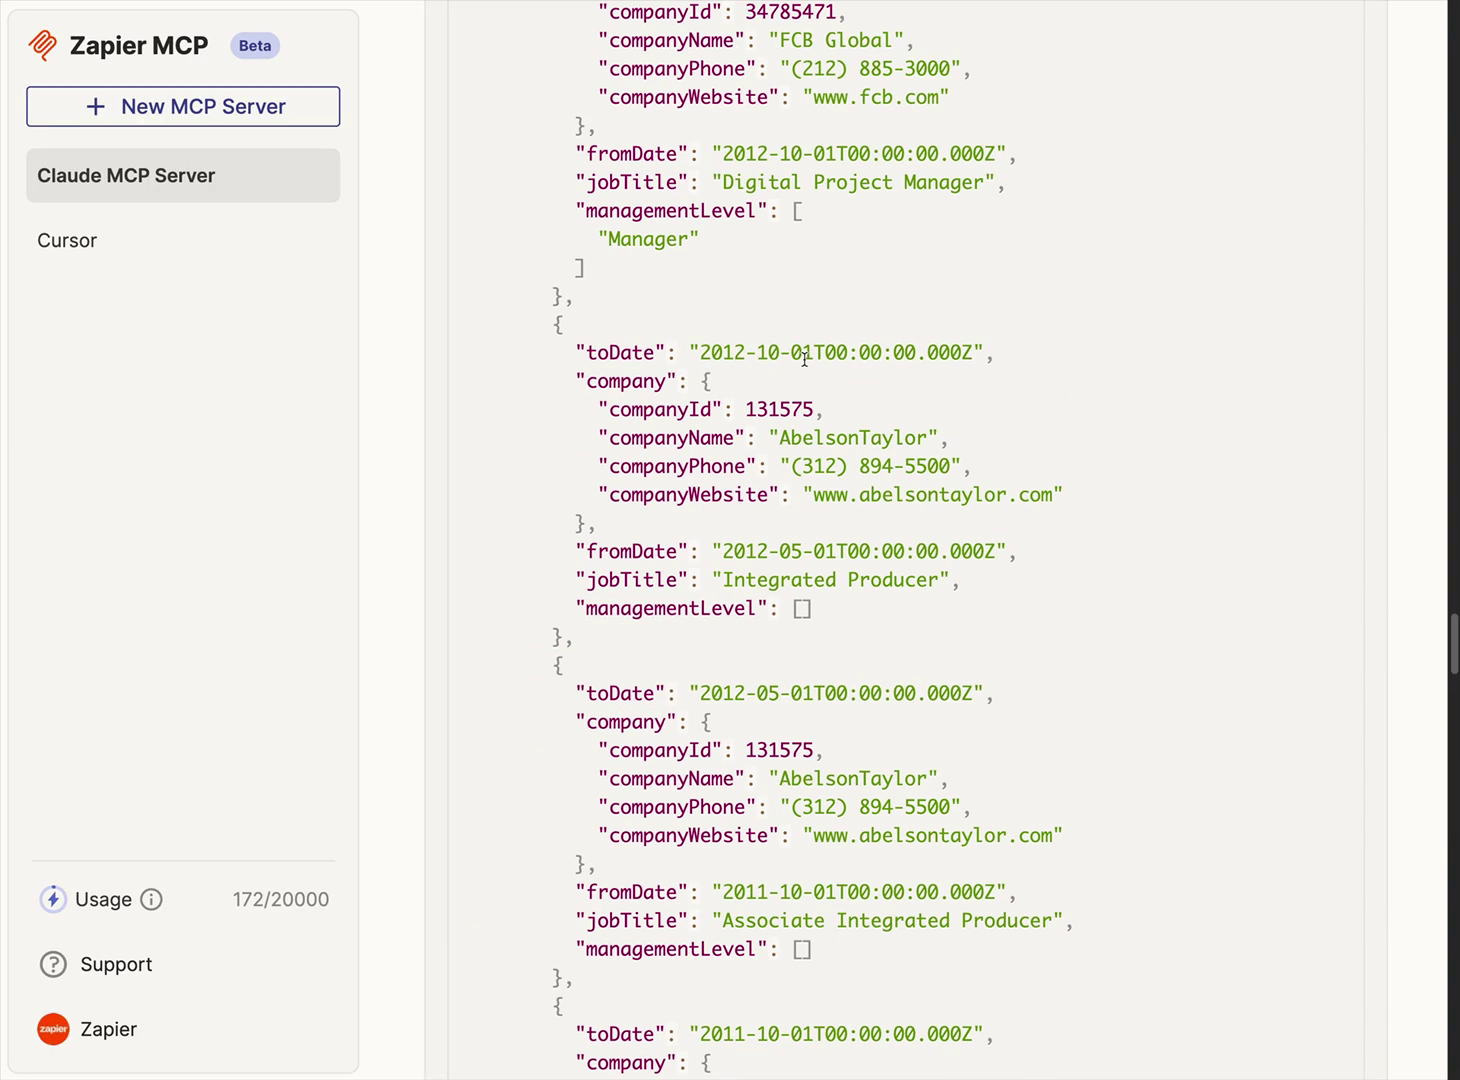
{"action": "scroll", "coordinate": [800, 390], "scroll_direction": "down", "scroll_amount": 2}
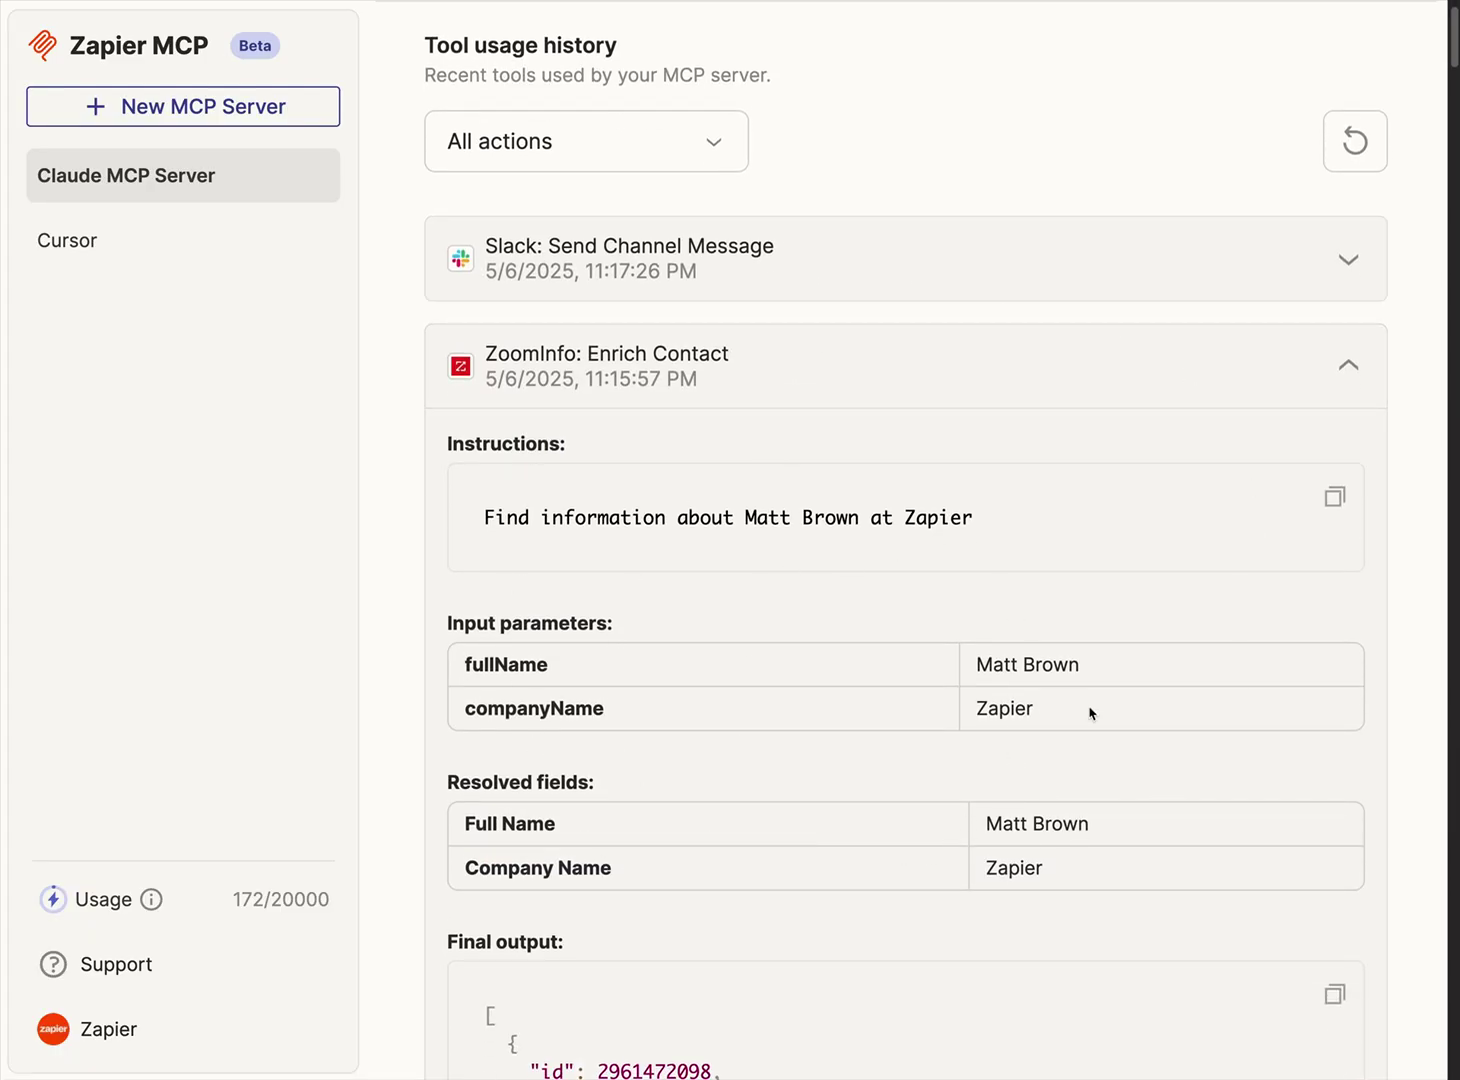
{"action": "scroll", "coordinate": [1040, 630], "scroll_direction": "down", "scroll_amount": 5}
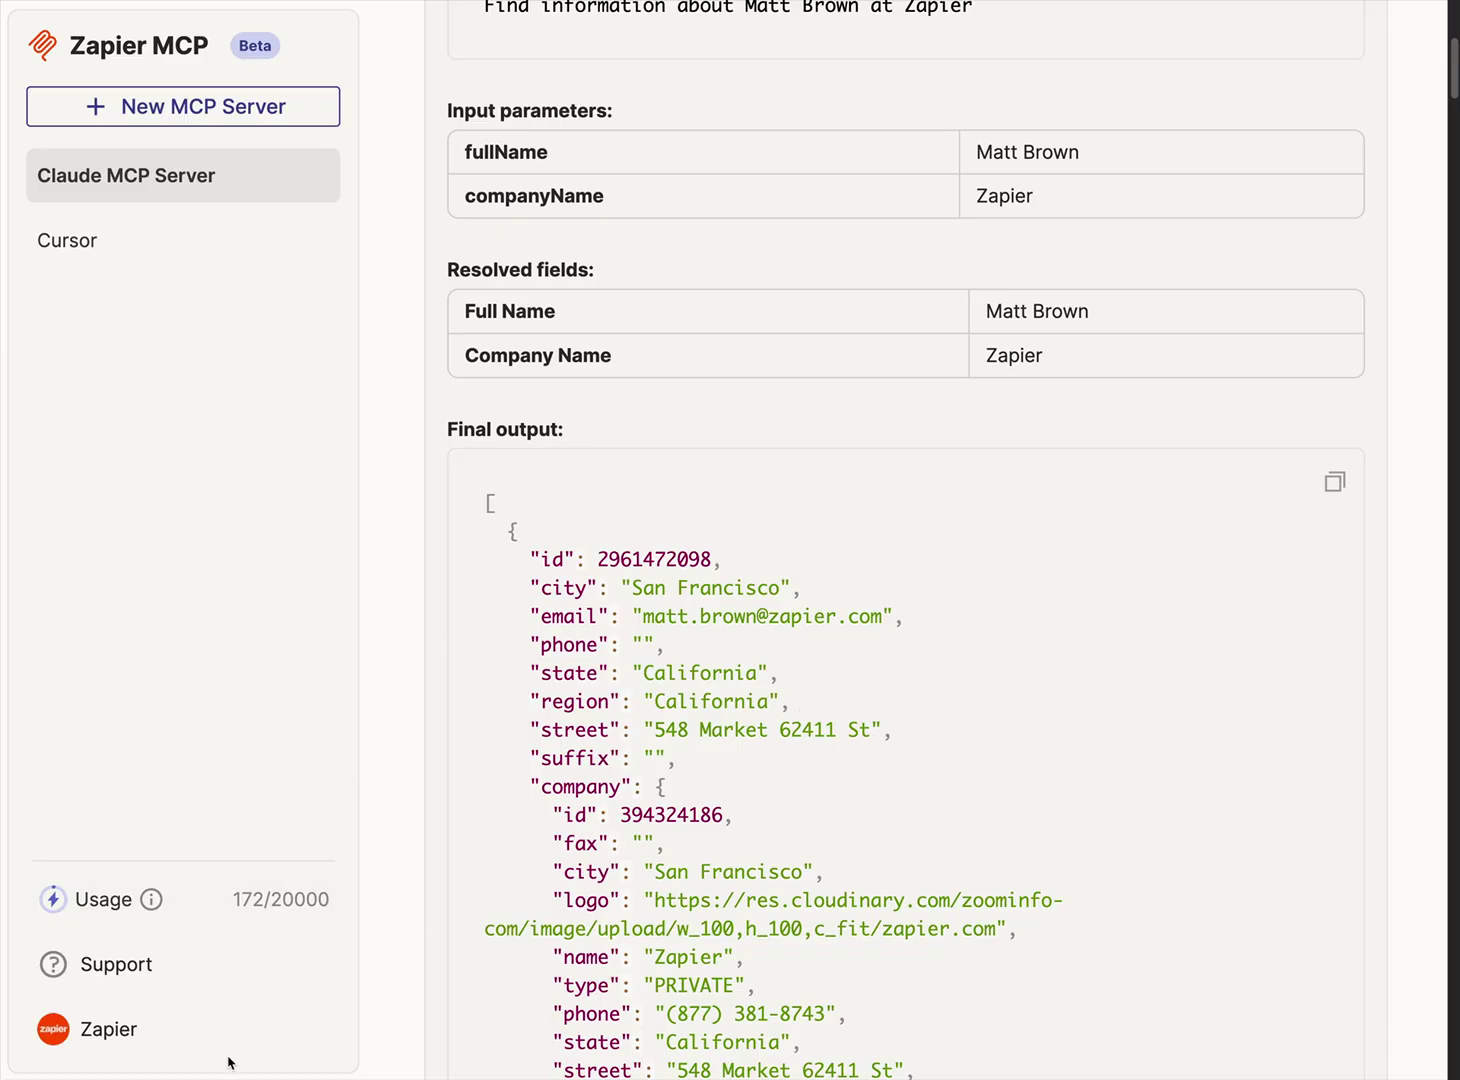
{"action": "scroll", "coordinate": [727, 272], "scroll_direction": "up", "scroll_amount": 5}
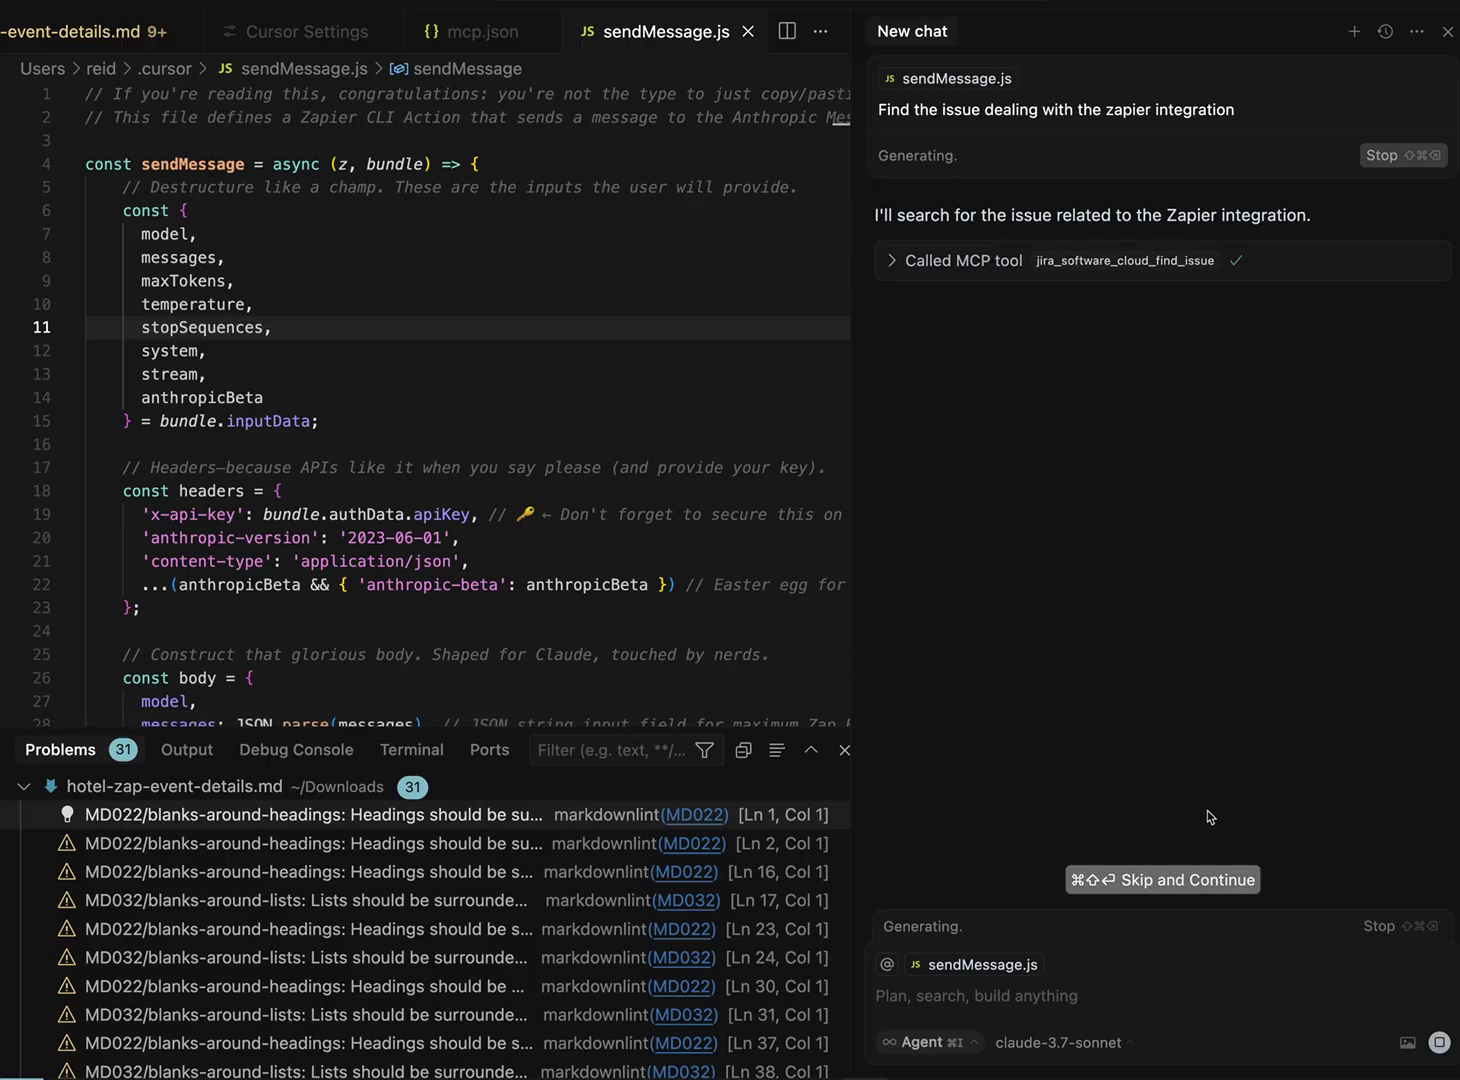
- Resend the issue-finding request from the chat and approve the Jira issue search
{"action": "left_click", "coordinate": [511, 45]}
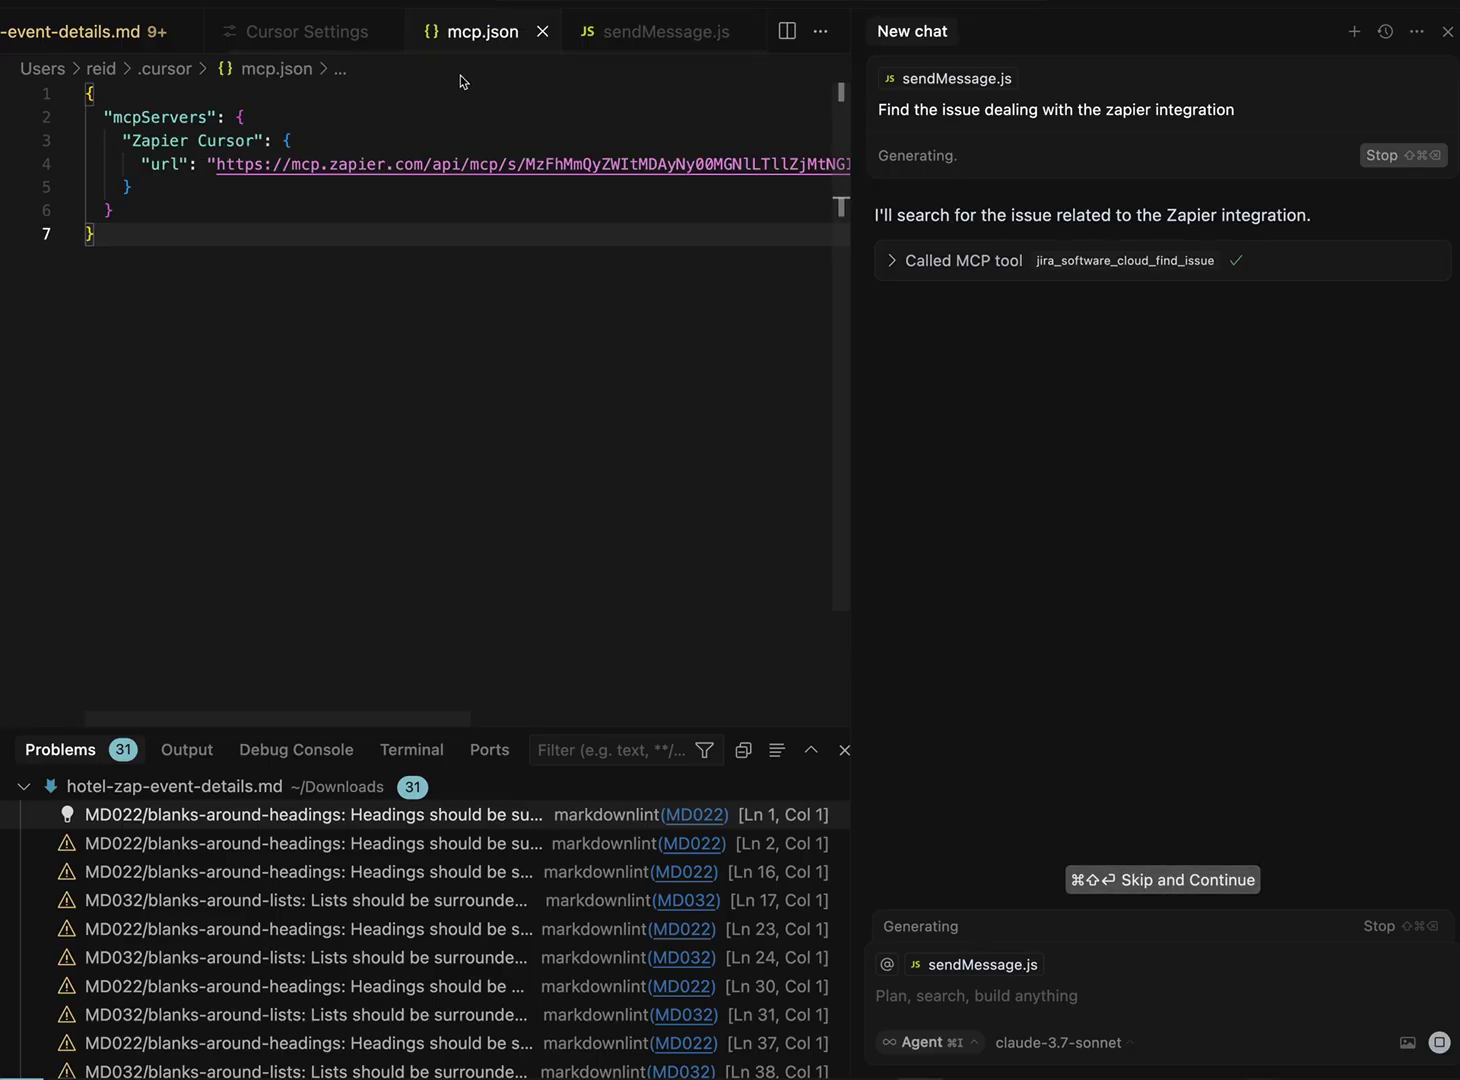
{"action": "left_click", "coordinate": [303, 31]}
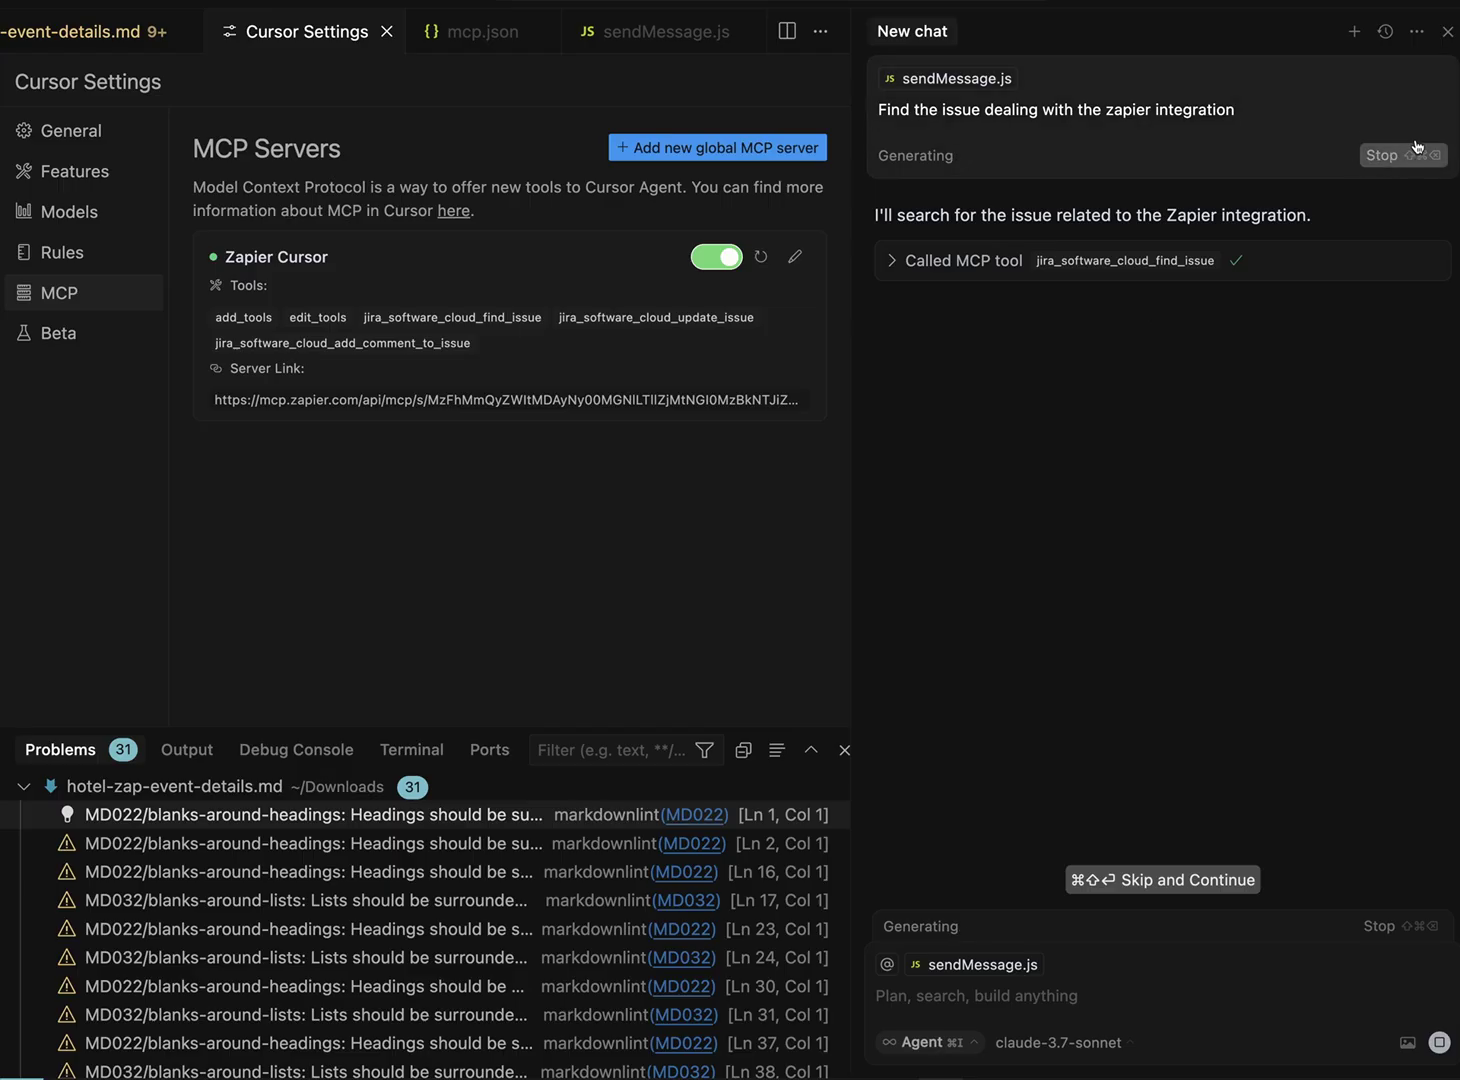
{"action": "left_click", "coordinate": [1263, 116]}
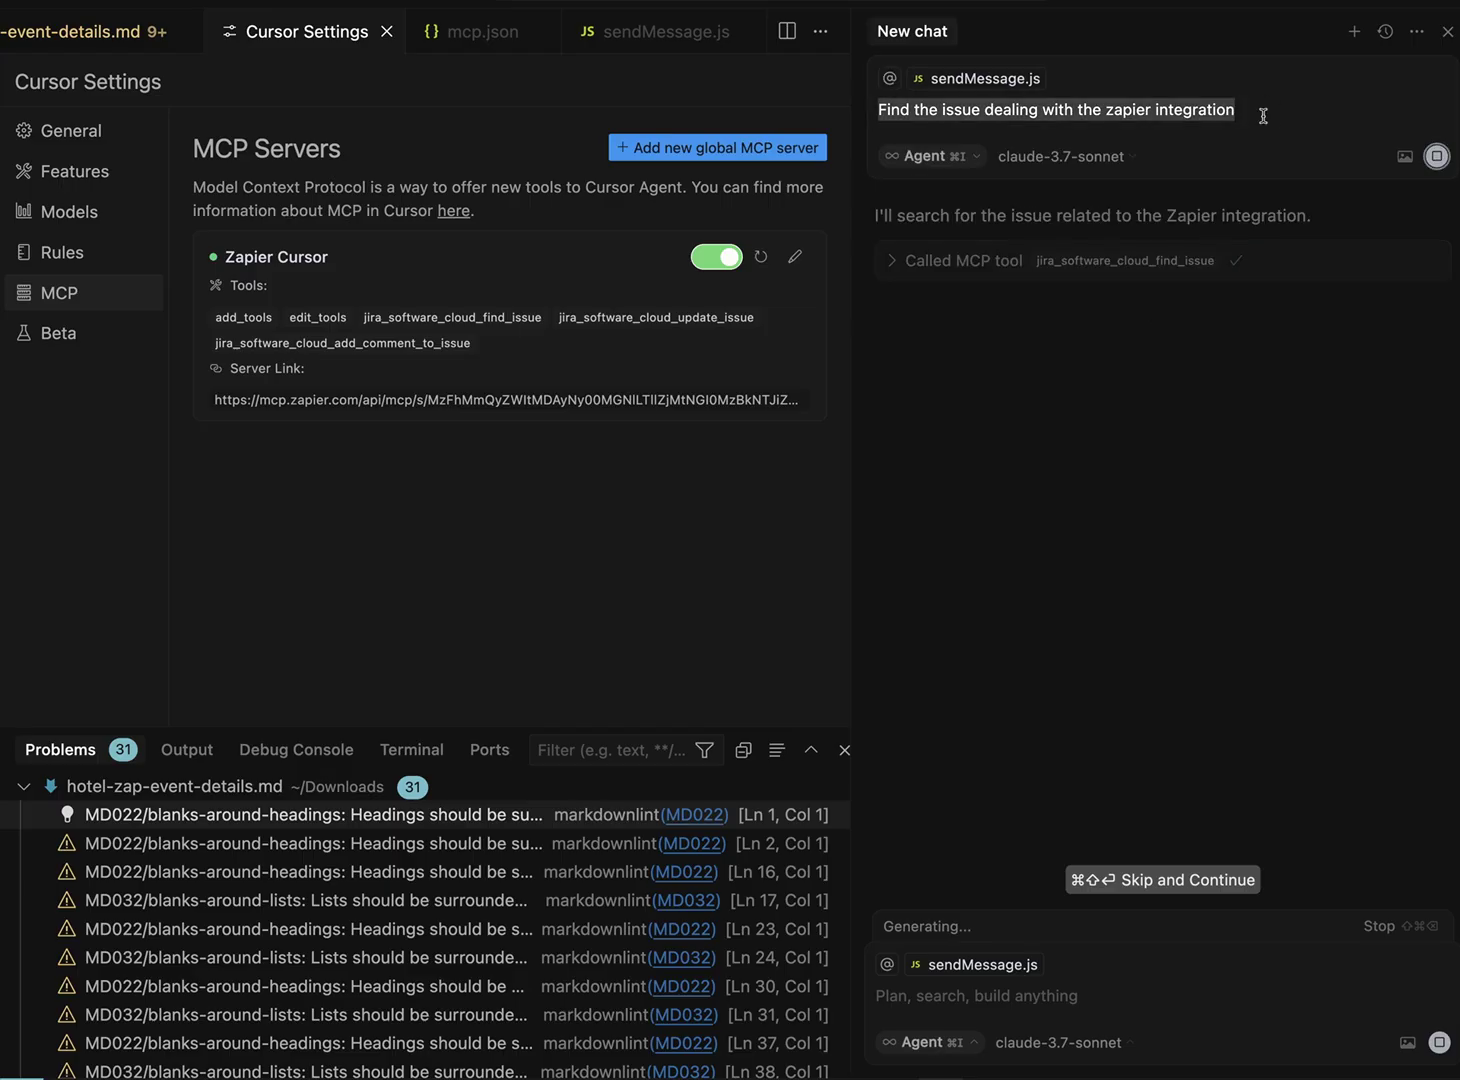
{"action": "left_click", "coordinate": [1437, 156]}
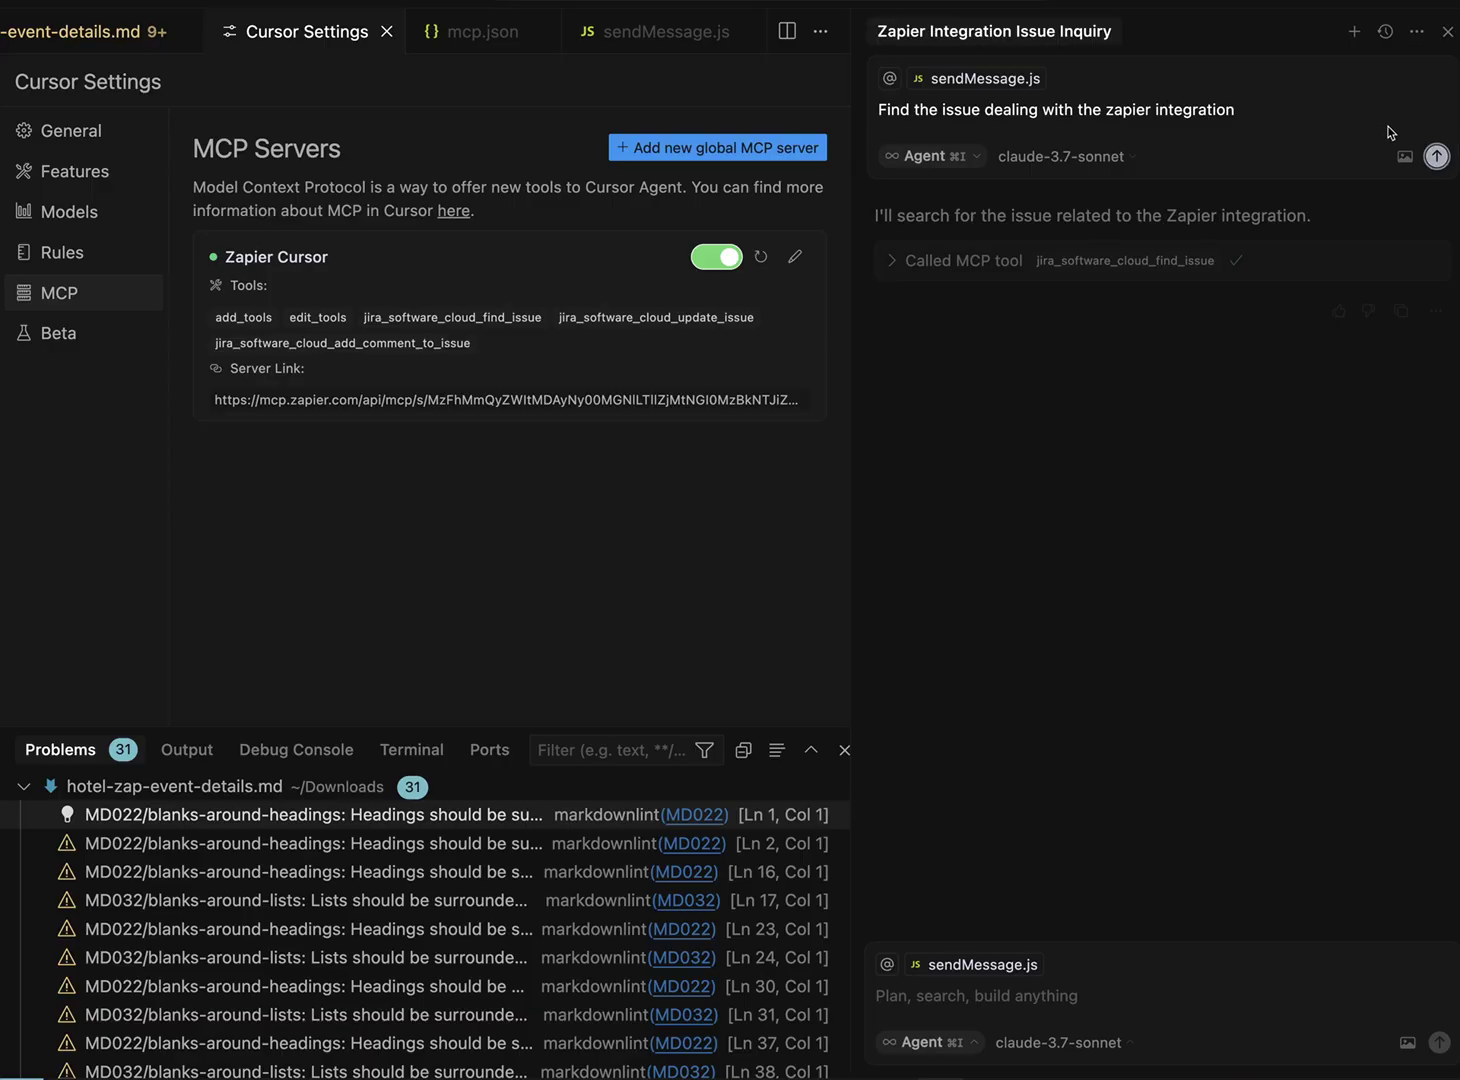
{"action": "left_click", "coordinate": [1436, 155]}
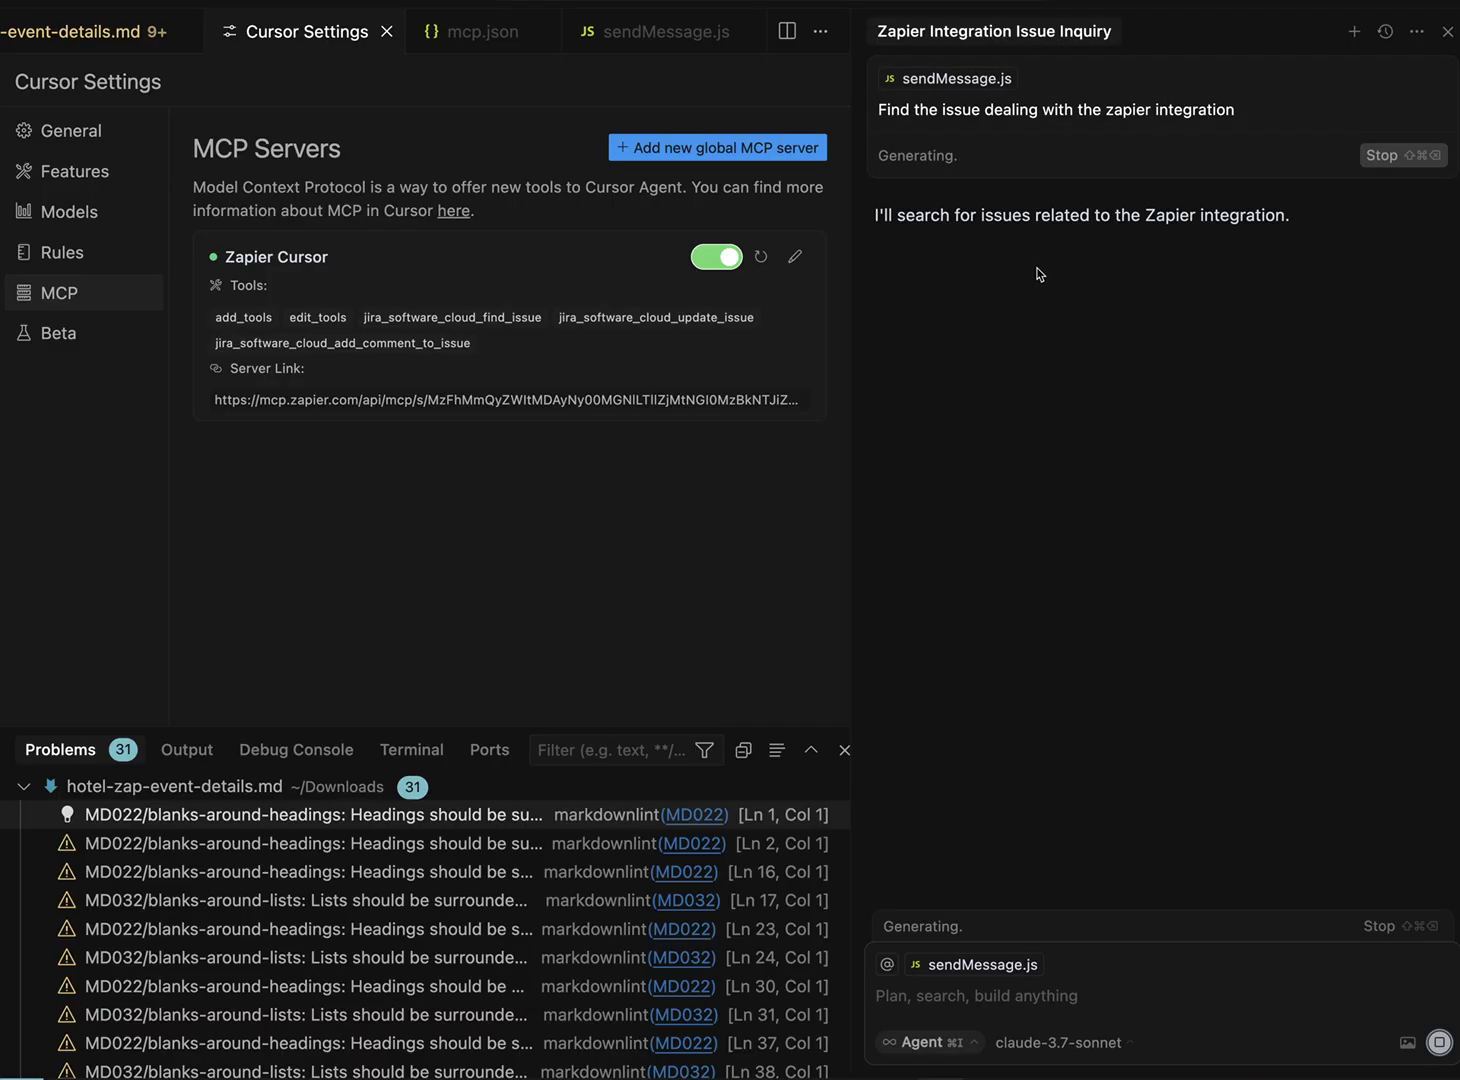
{"action": "left_click", "coordinate": [1388, 289]}
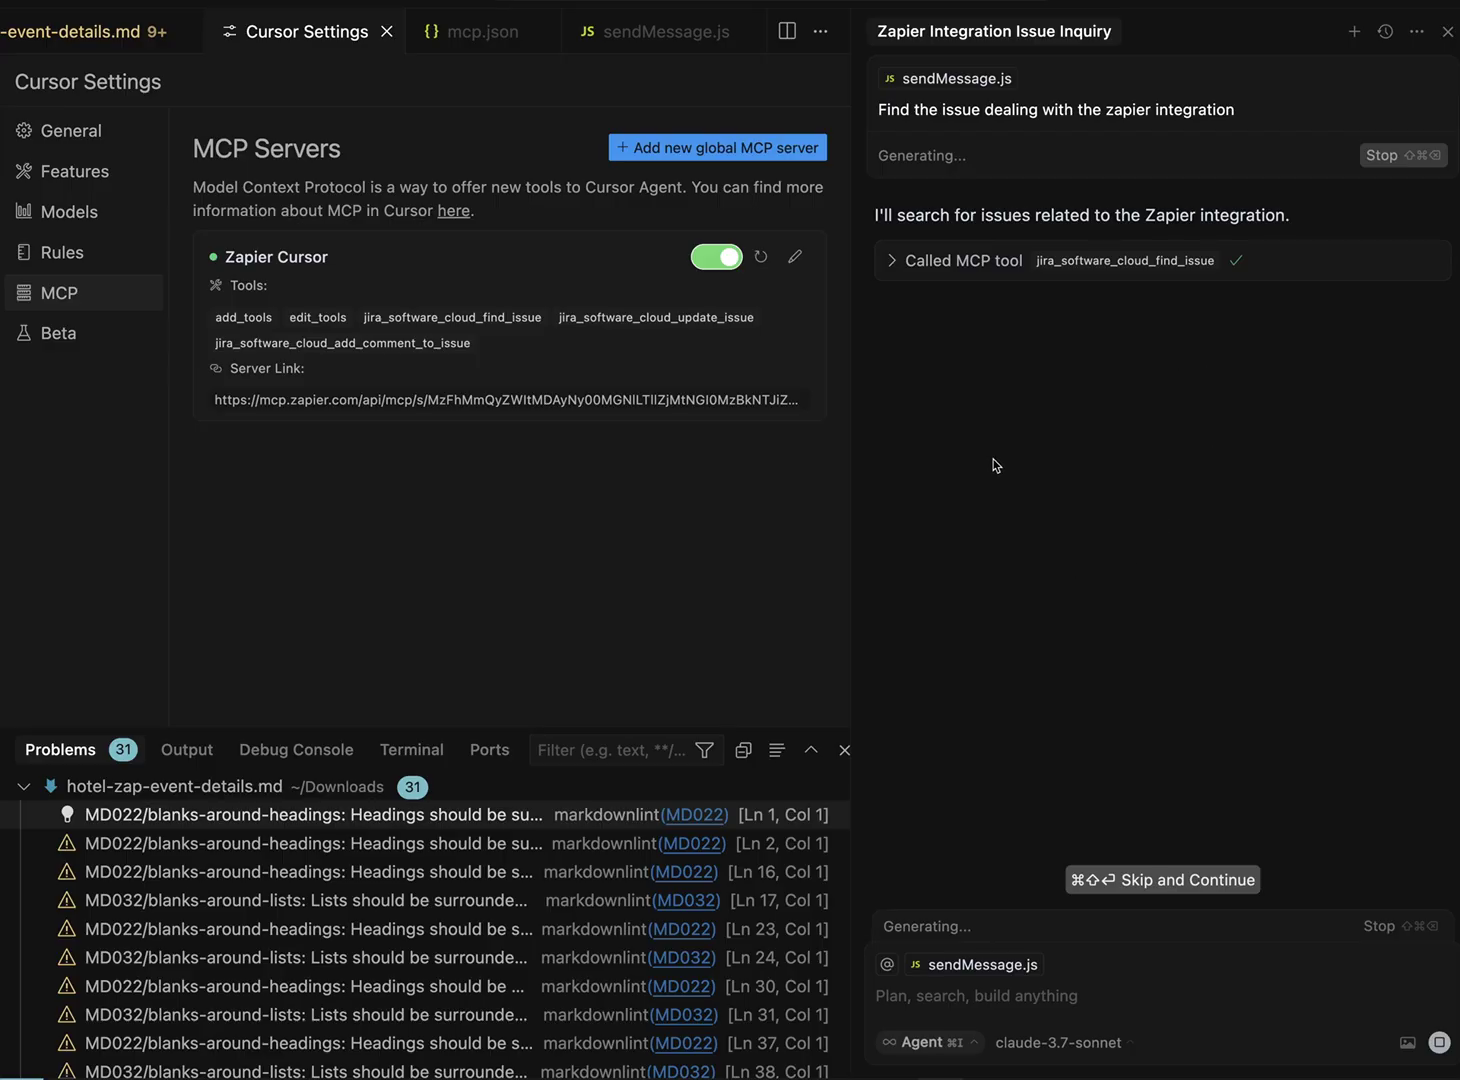
- Review the reply identifying BILL-8 'Create a Zapier integration' and reject the extra lookup
{"action": "left_click", "coordinate": [948, 263]}
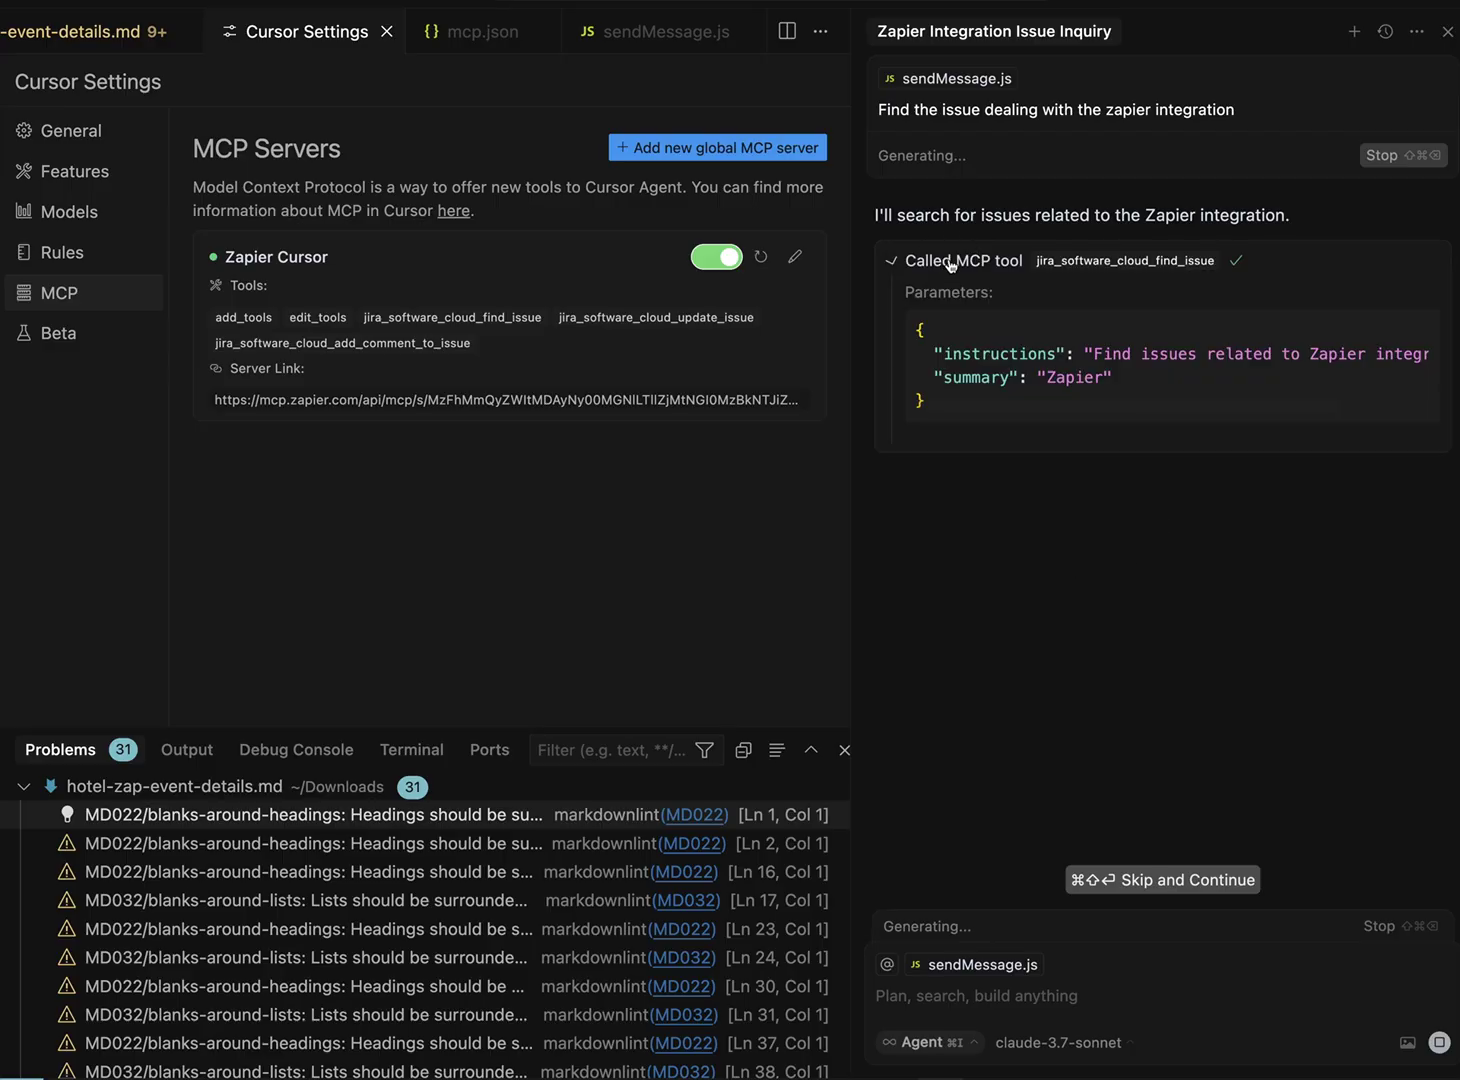
{"action": "scroll", "coordinate": [1090, 385], "scroll_direction": "down", "scroll_amount": 5}
{"action": "scroll", "coordinate": [1095, 380], "scroll_direction": "down", "scroll_amount": 3}
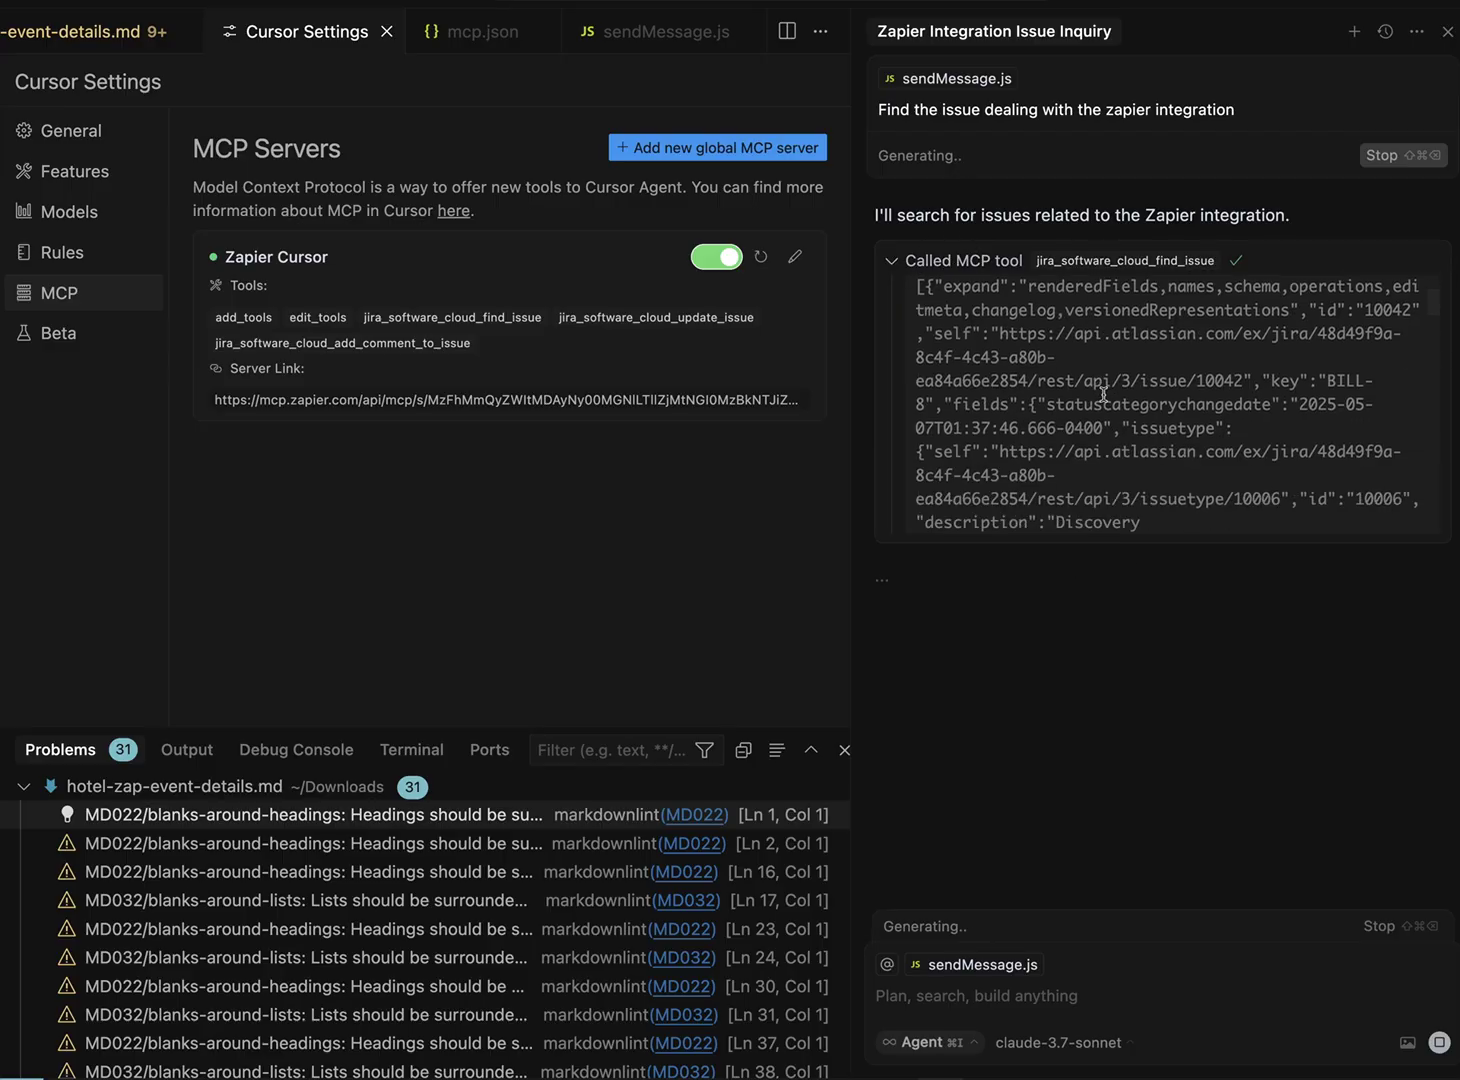
{"action": "scroll", "coordinate": [1097, 390], "scroll_direction": "up", "scroll_amount": 8}
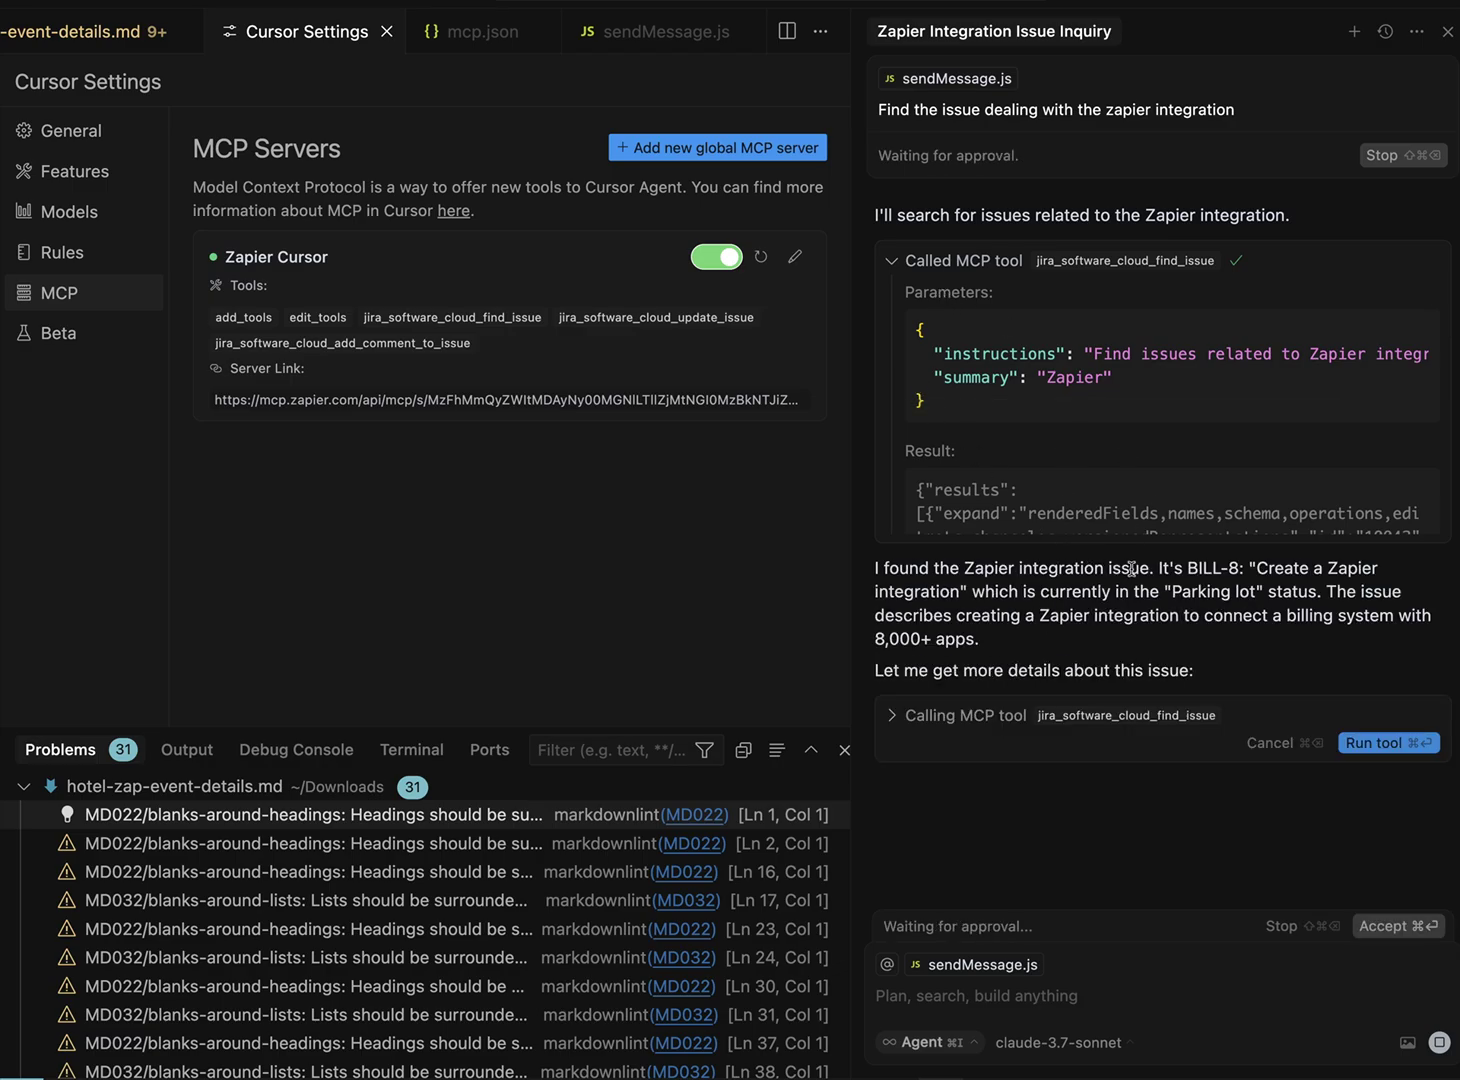
{"action": "left_click_drag", "start_coordinate": [968, 569], "coordinate": [1267, 573]}
{"action": "left_click", "coordinate": [1222, 615]}
{"action": "left_click_drag", "start_coordinate": [1214, 639], "coordinate": [967, 595]}
{"action": "left_click", "coordinate": [1123, 589]}
{"action": "triple_click", "coordinate": [998, 620]}
{"action": "left_click", "coordinate": [1078, 620]}
{"action": "left_click", "coordinate": [1265, 743]}
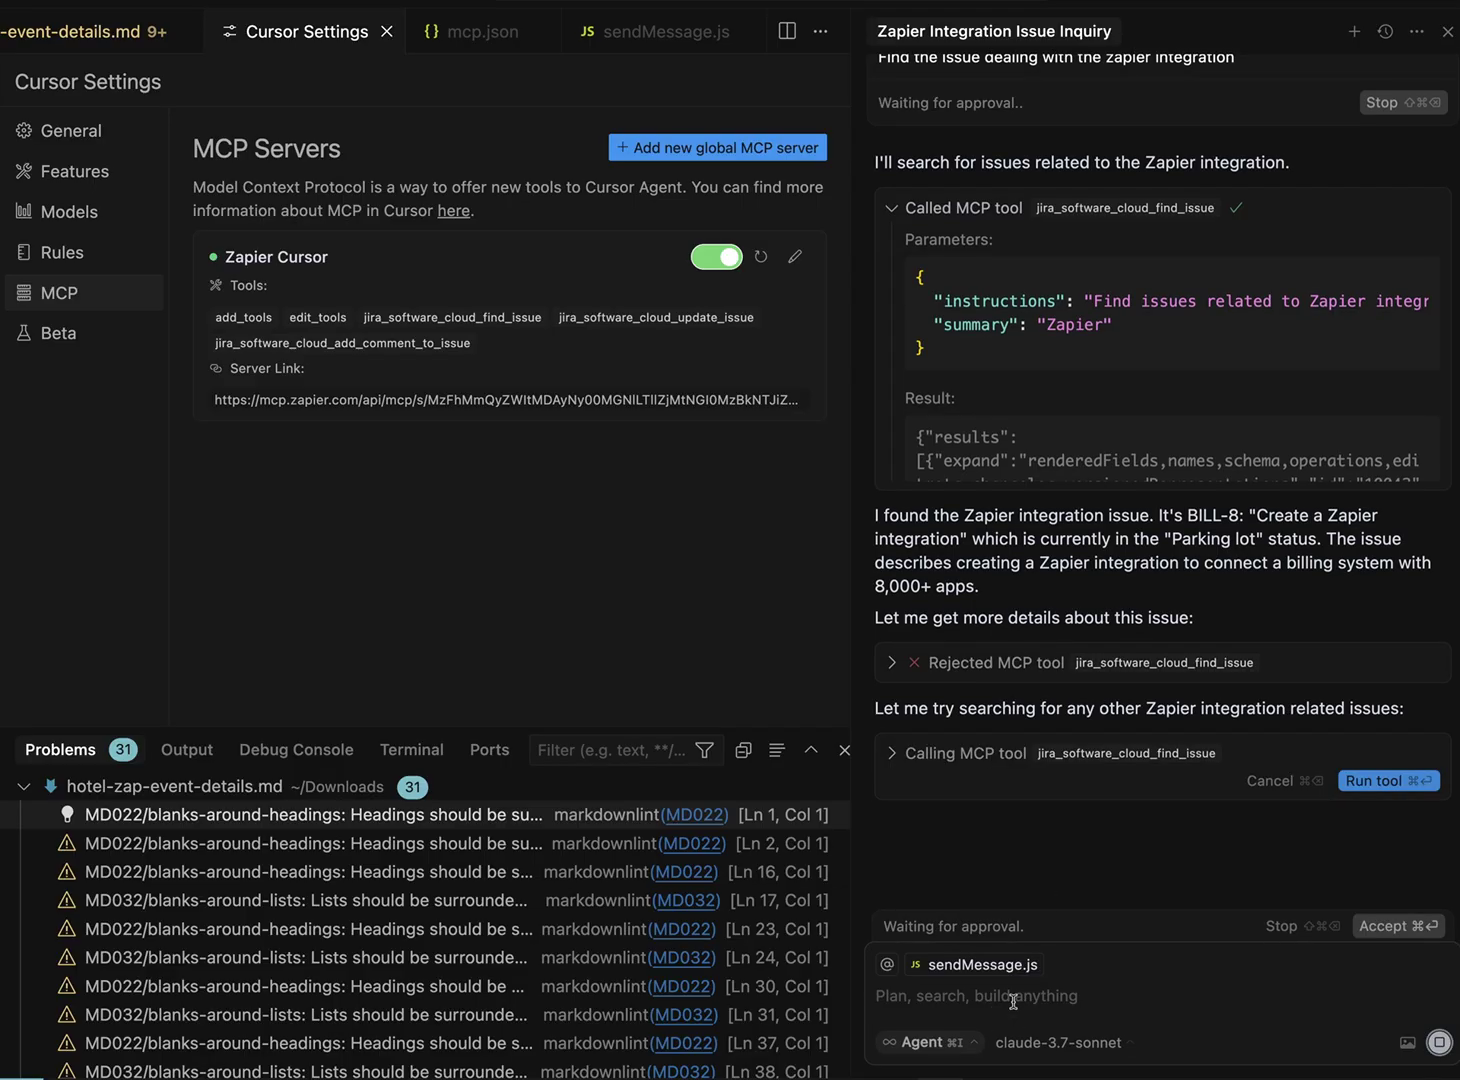
- Ask the agent to add a comment to that issue about the code you've written
{"action": "type", "text": "Can you hee"}
{"action": "key", "text": "BackSpace"}
{"action": "type", "text": "lp me up"}
{"action": "key", "text": "BackSpace"}
{"action": "key", "text": "BackSpace"}
{"action": "key", "text": "BackSpace"}
{"action": "key", "text": "BackSpace"}
{"action": "key", "text": "BackSpace"}
{"action": "key", "text": "BackSpace"}
{"action": "type", "text": "add a comment to that i"}
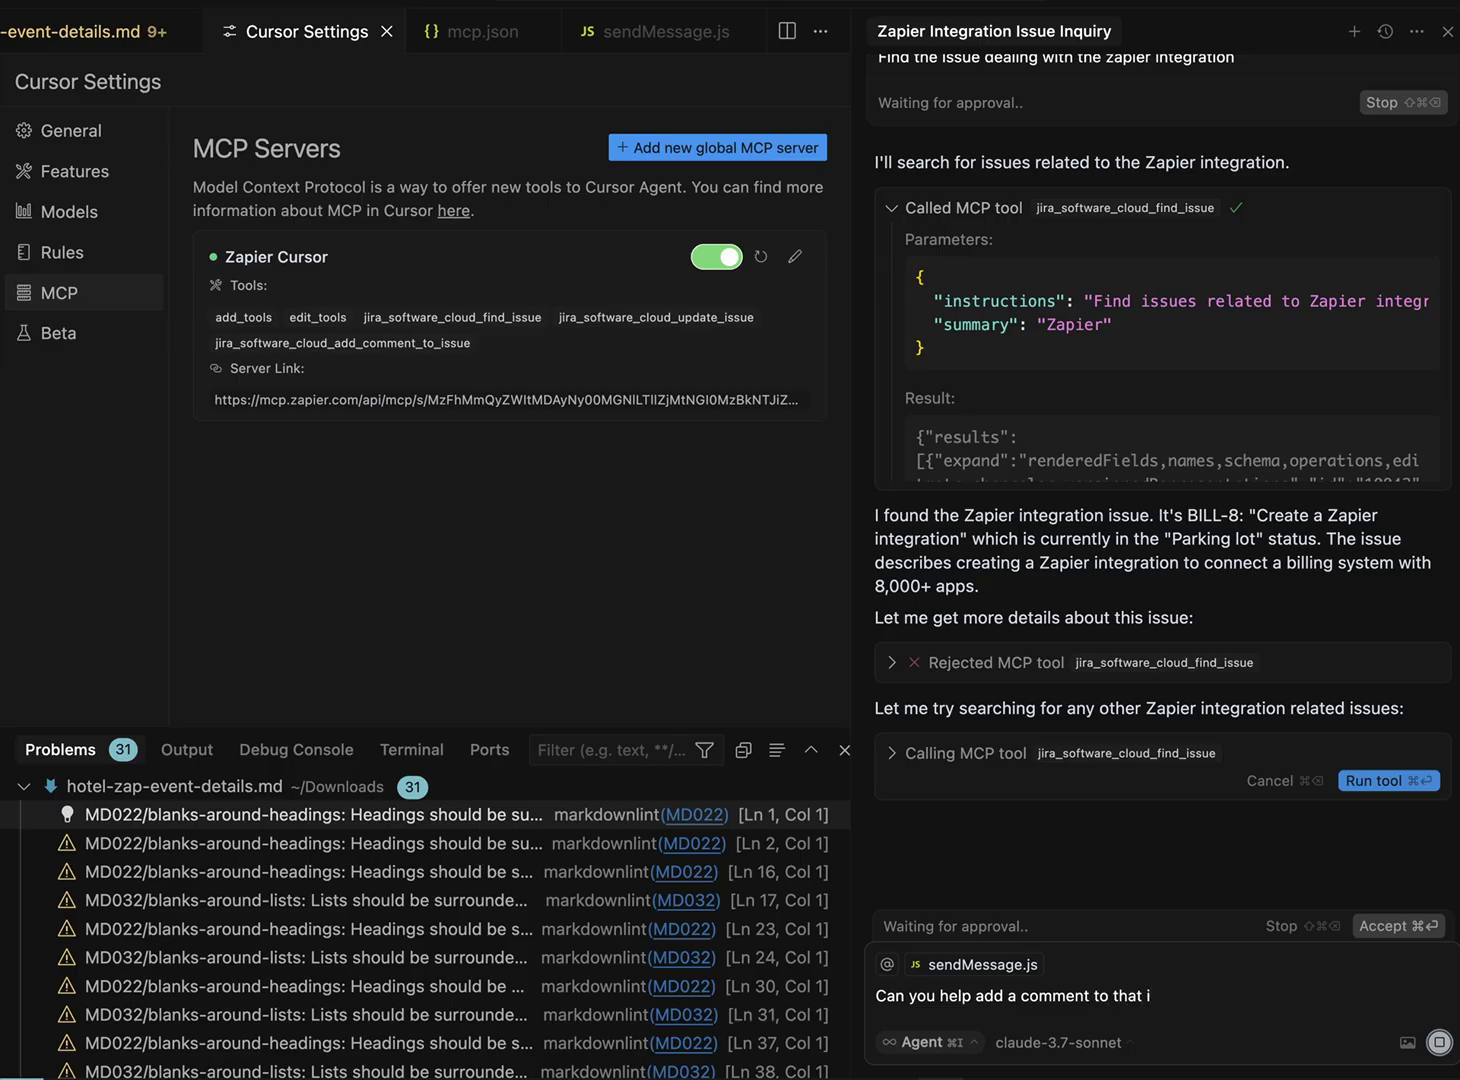
{"action": "type", "text": "ss"}
{"action": "key", "text": "BackSpace"}
{"action": "type", "text": "ue about the code I've"}
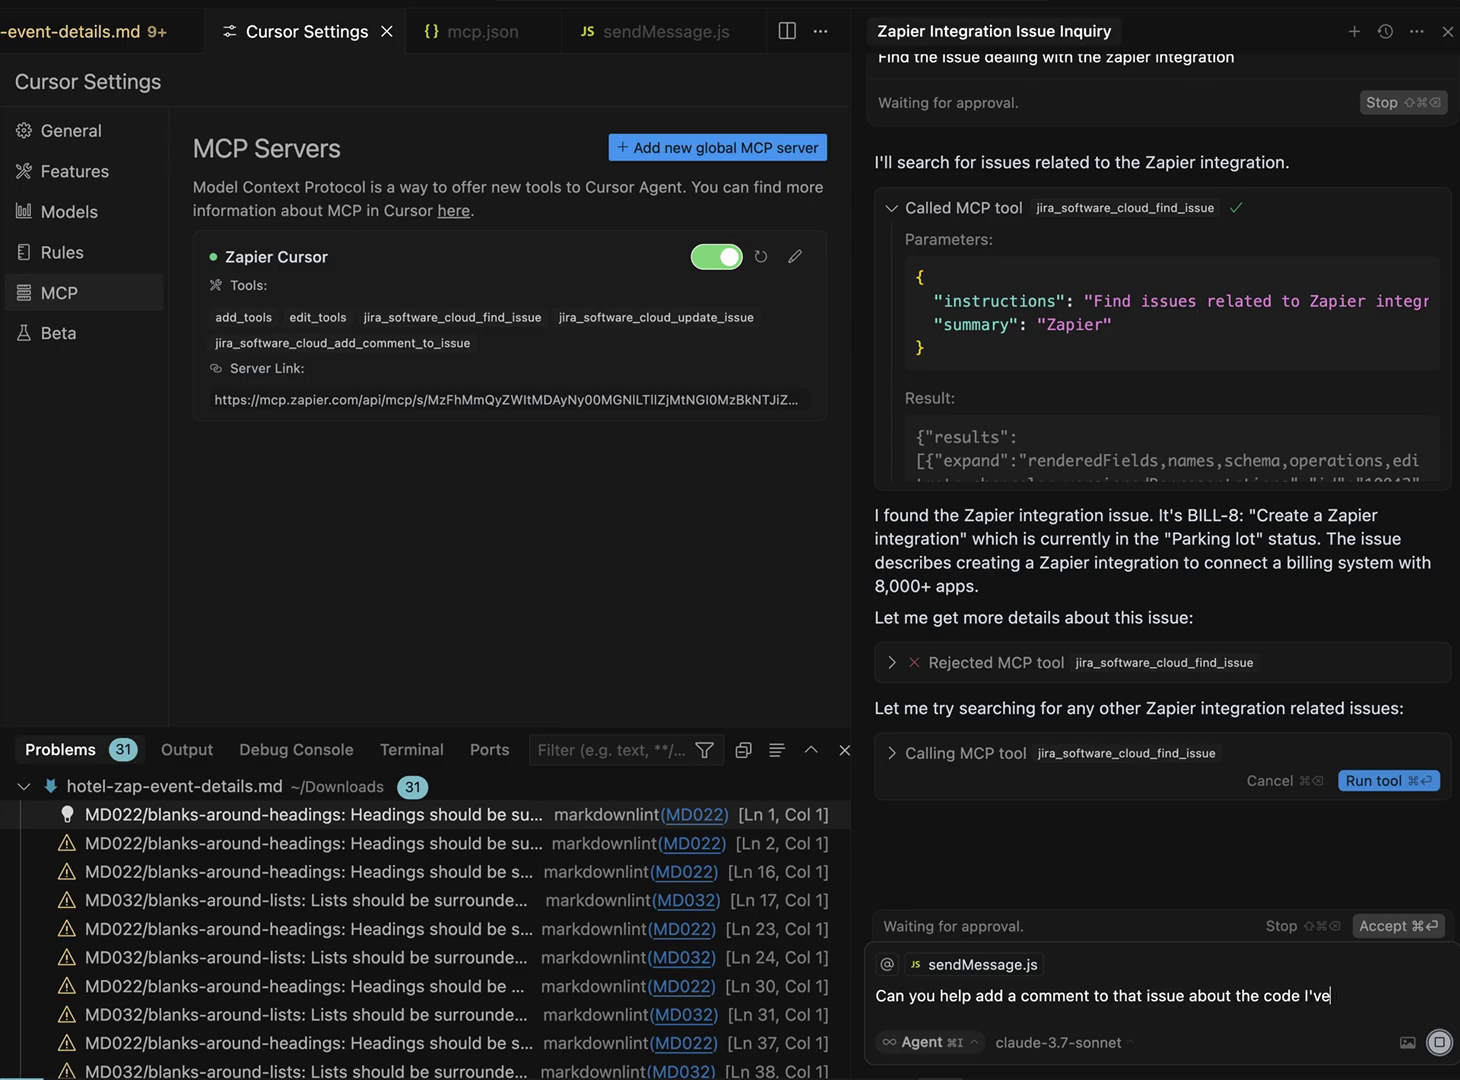
{"action": "type", "text": " written?"}
{"action": "left_click", "coordinate": [1288, 780]}
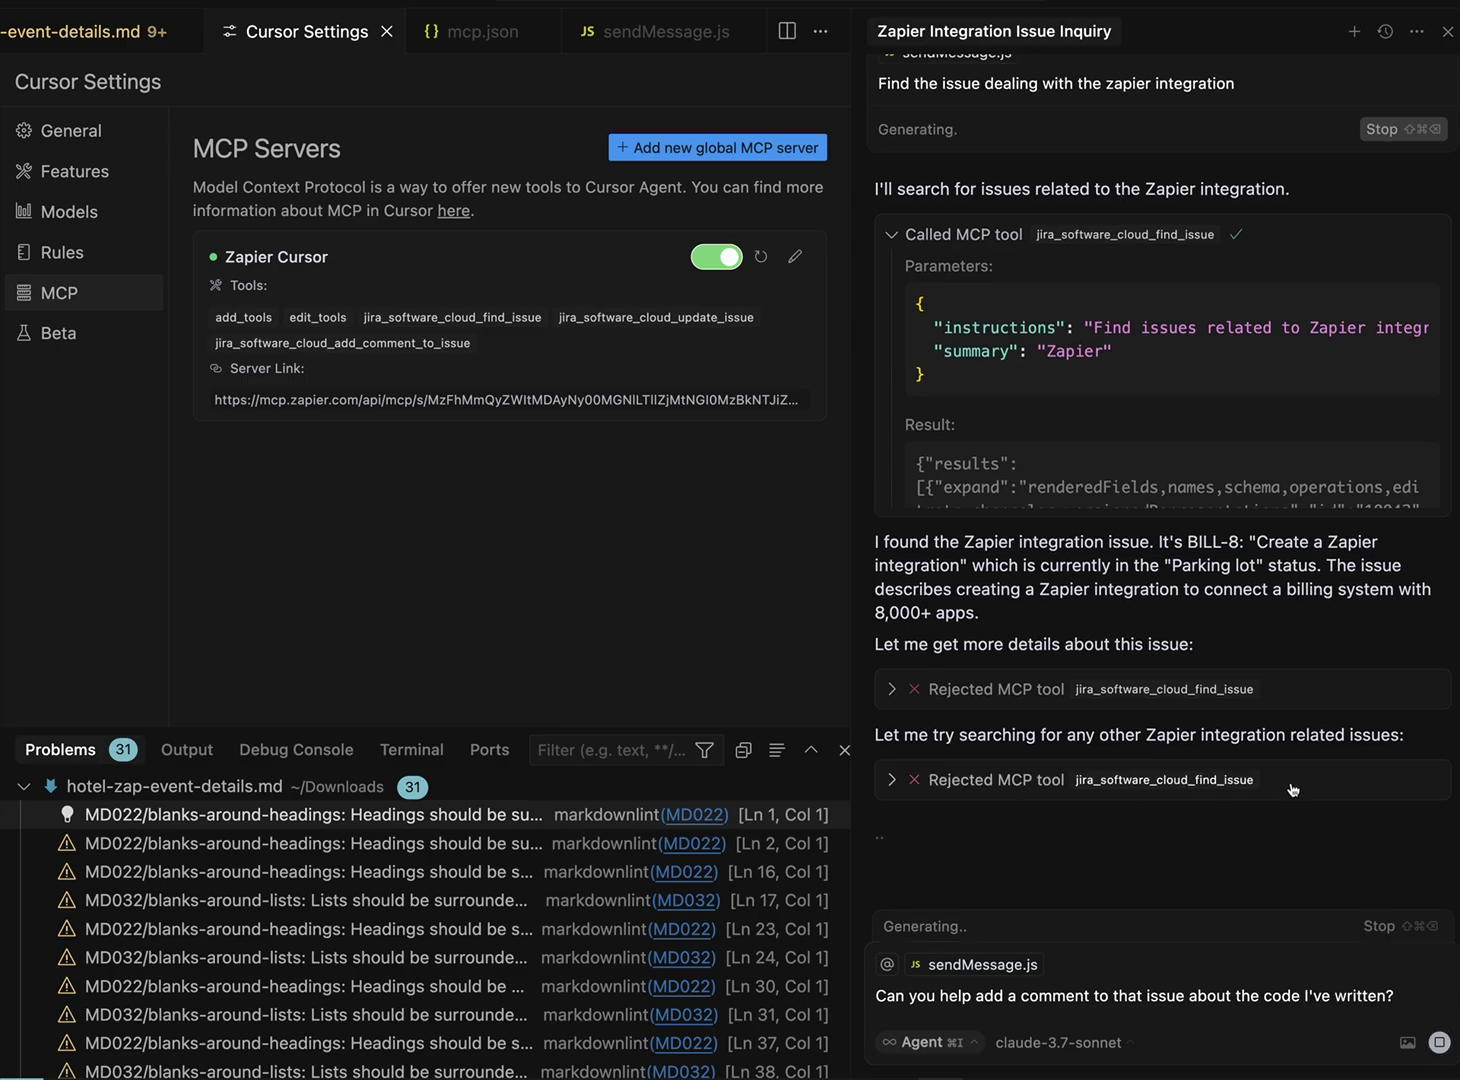
{"action": "left_click", "coordinate": [1437, 1043]}
{"action": "left_click", "coordinate": [1437, 1043]}
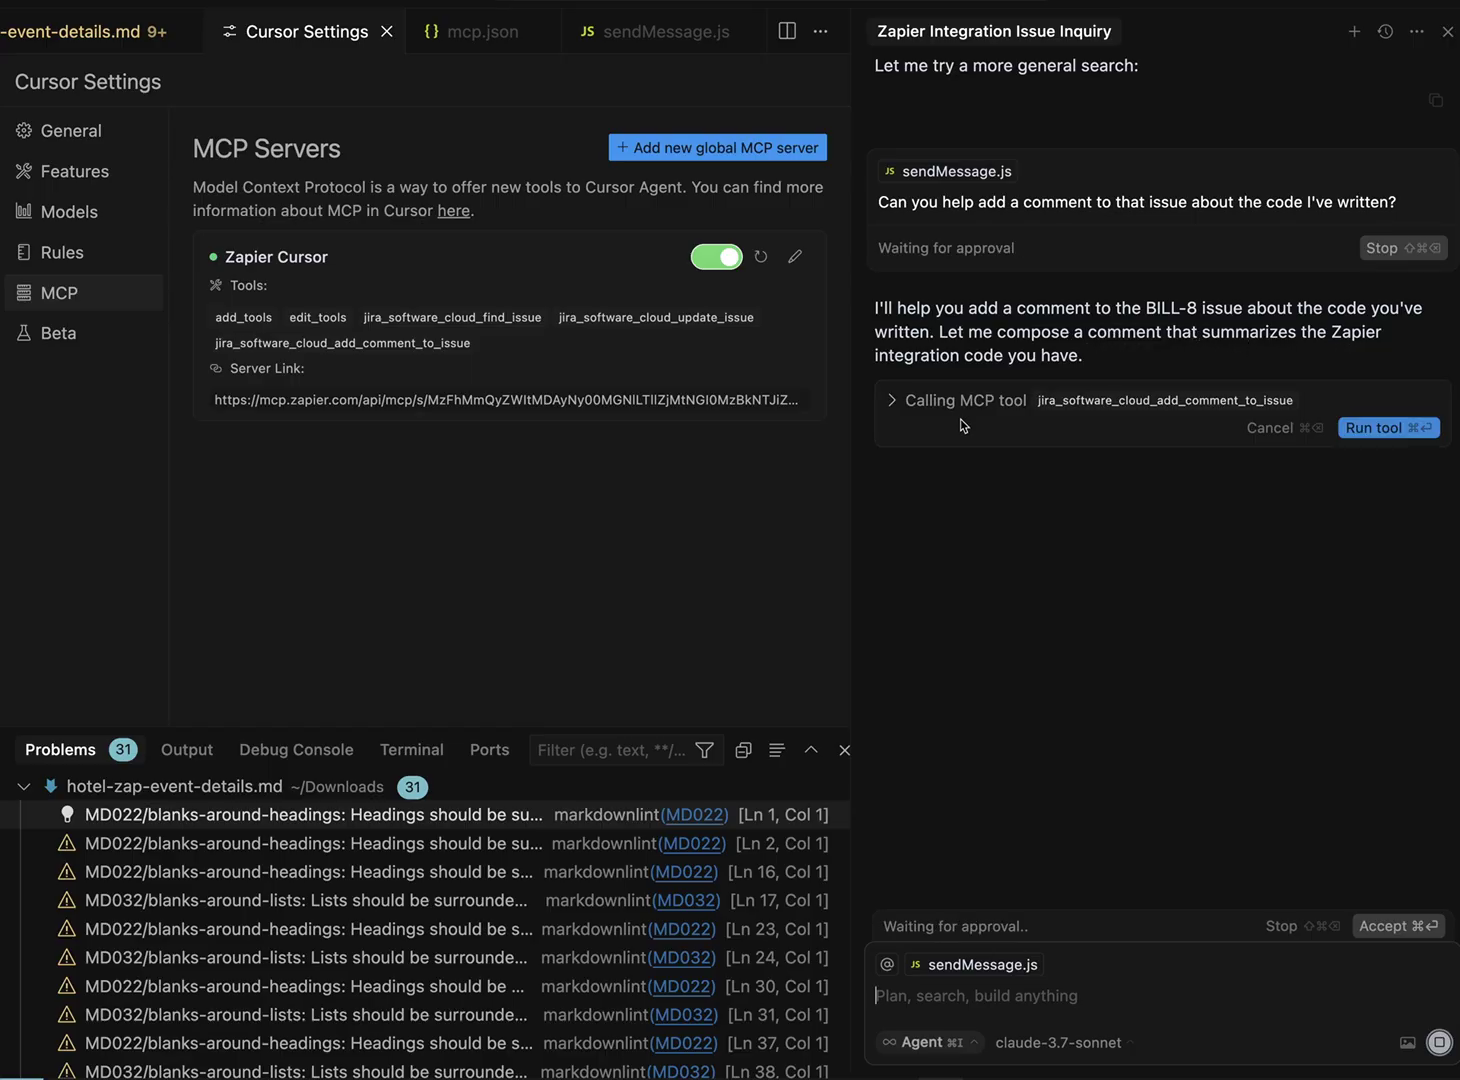
- Approve the add_comment_to_issue call posting the code summary to BILL-8, then open BILL-8 in Jira
{"action": "left_click", "coordinate": [995, 401]}
{"action": "scroll", "coordinate": [932, 542], "scroll_direction": "right", "scroll_amount": 15}
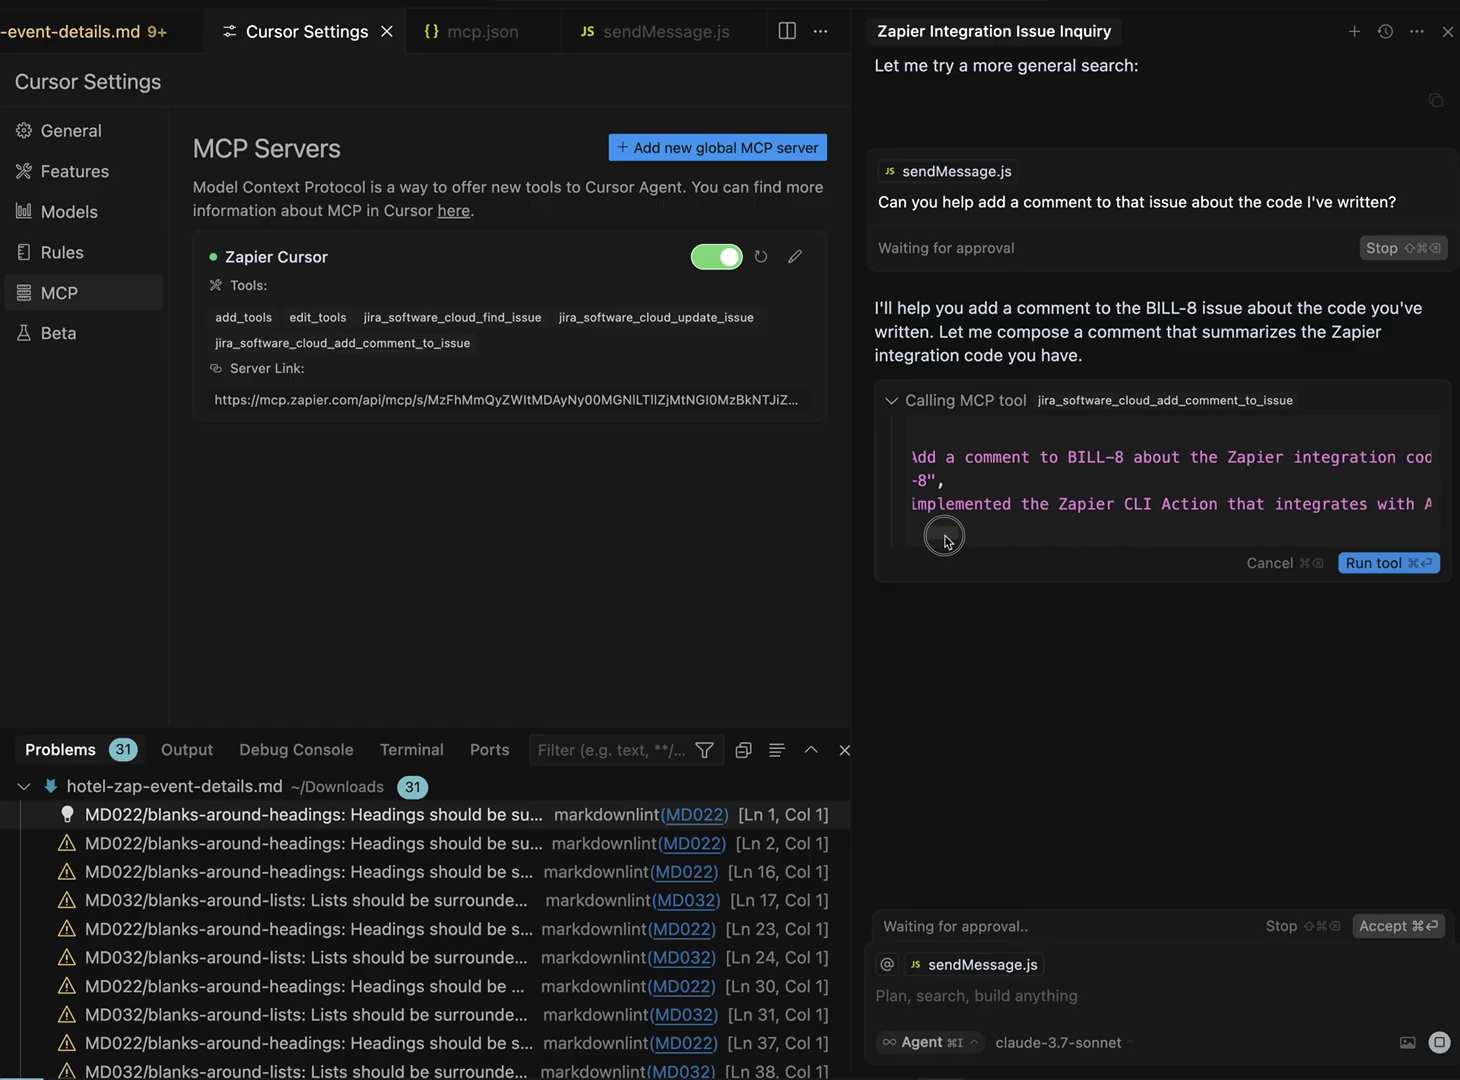
{"action": "scroll", "coordinate": [977, 543], "scroll_direction": "right", "scroll_amount": 6}
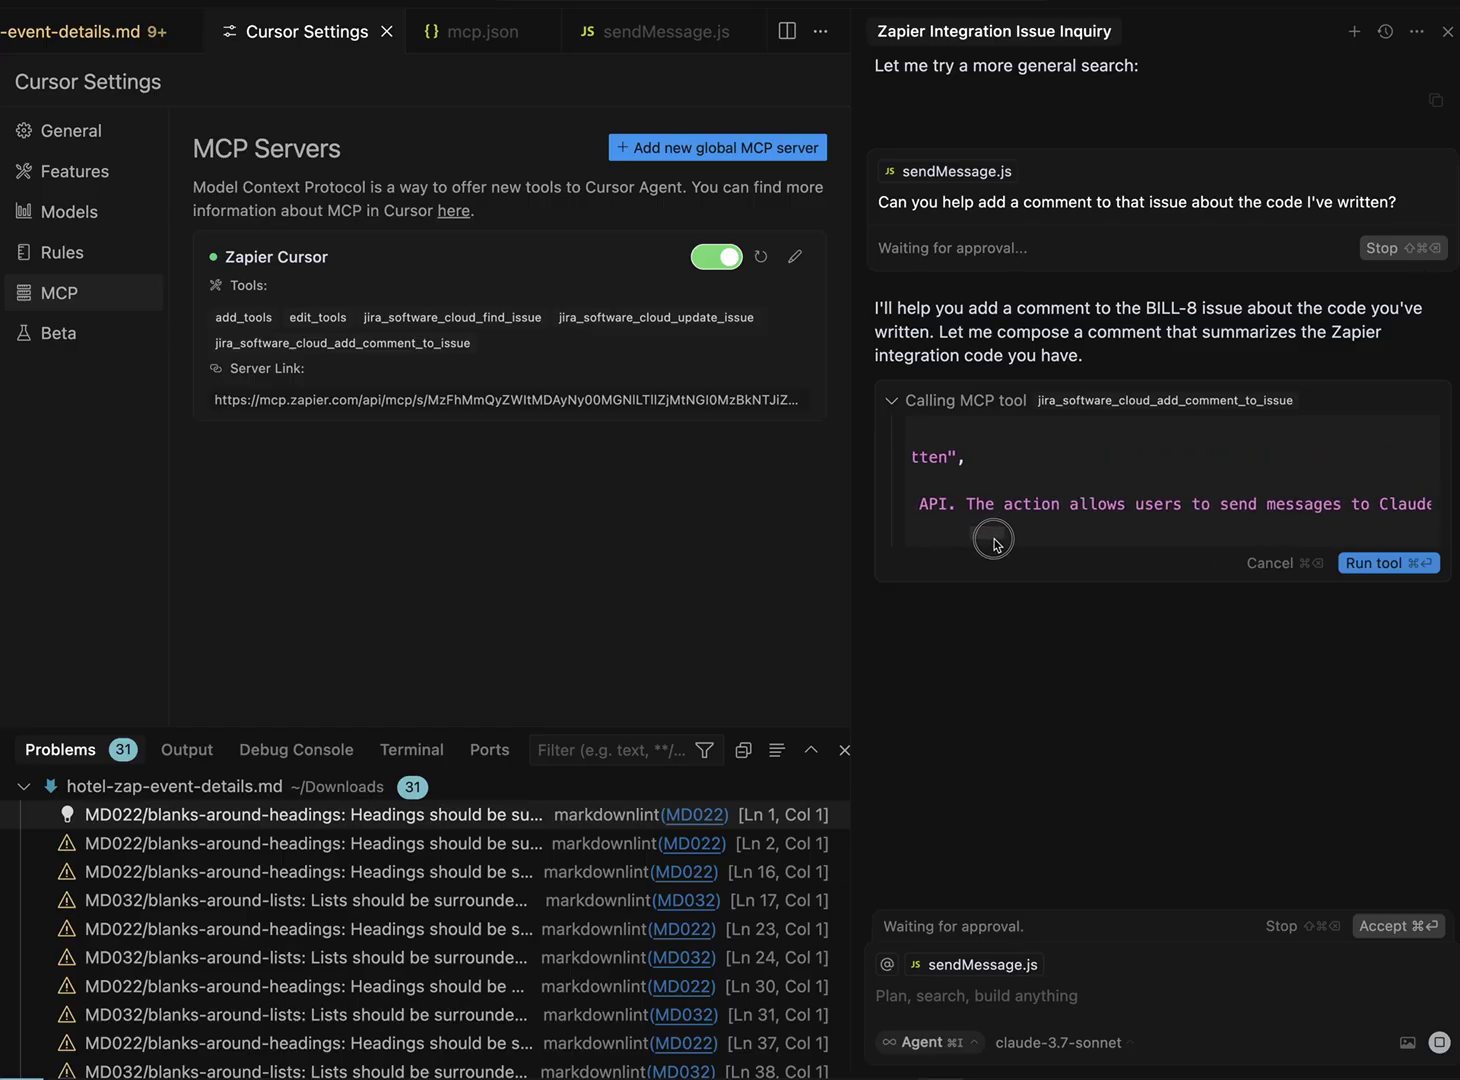
{"action": "left_click", "coordinate": [1381, 565]}
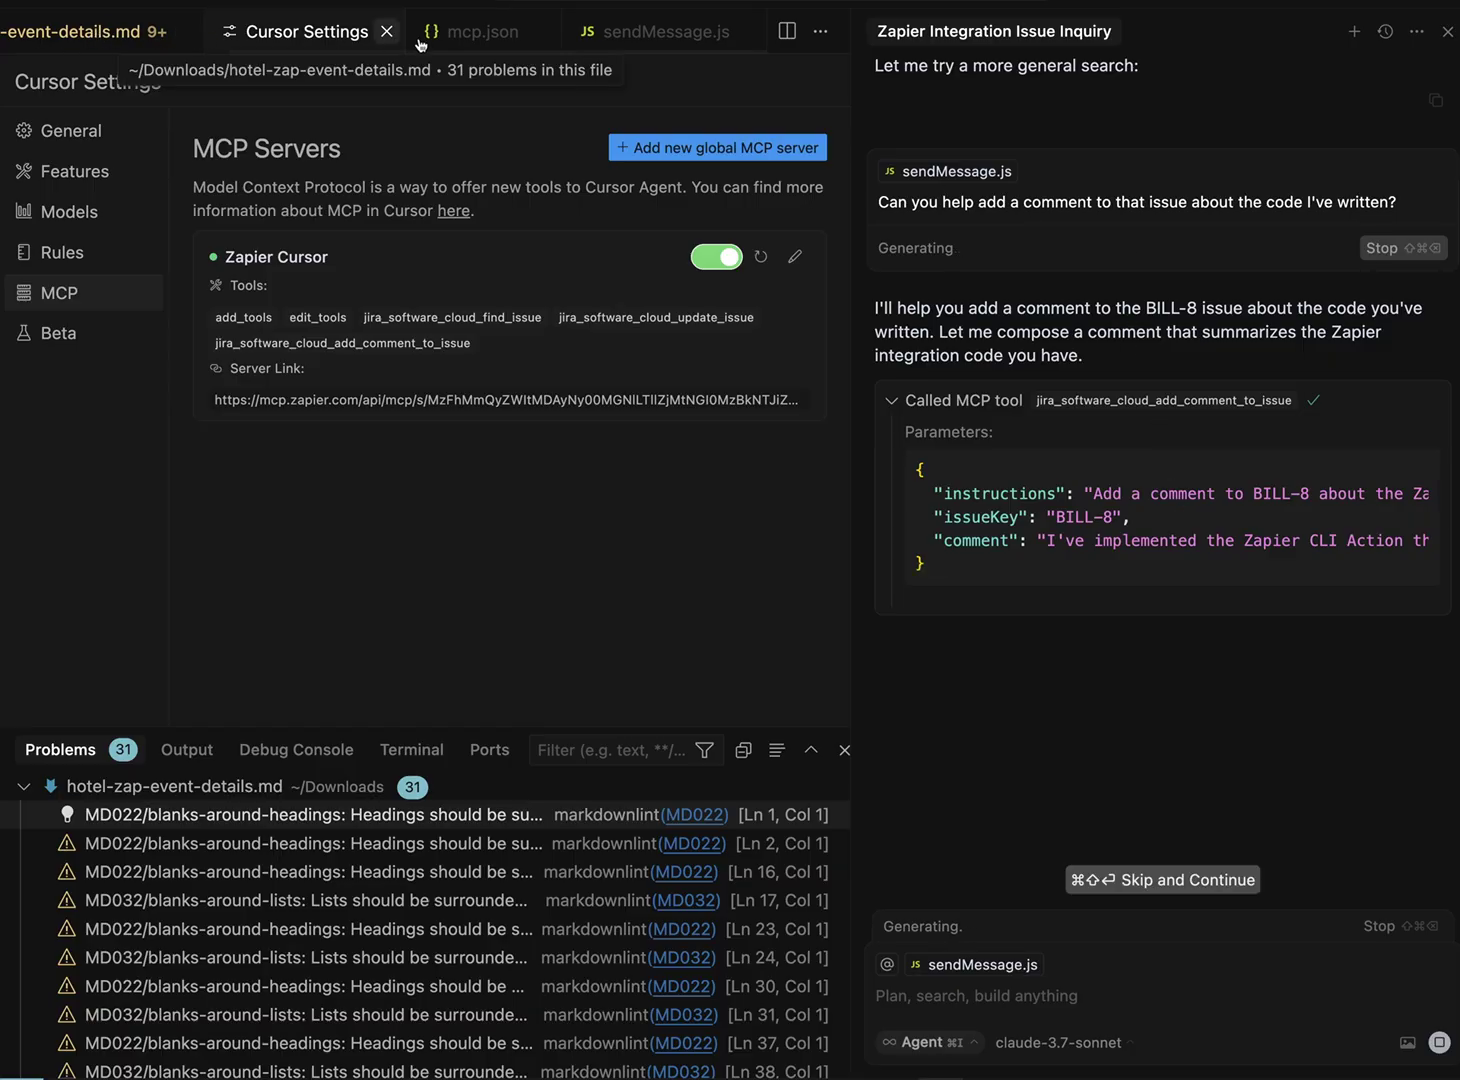
{"action": "left_click", "coordinate": [652, 40]}
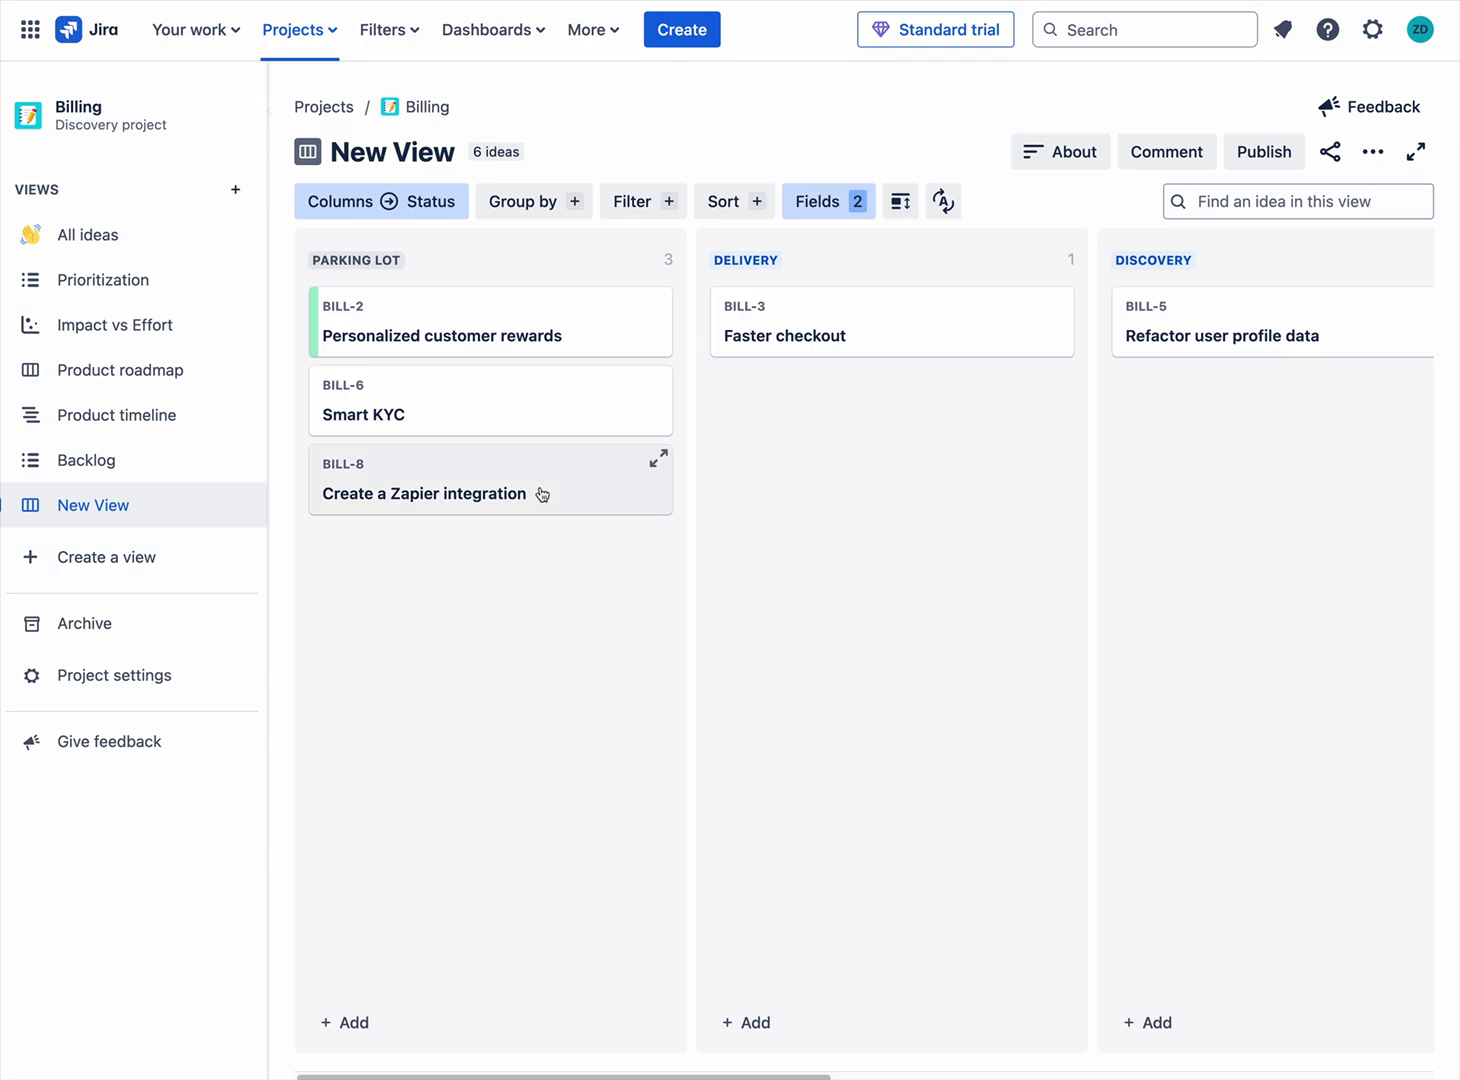
{"action": "left_click", "coordinate": [407, 483]}
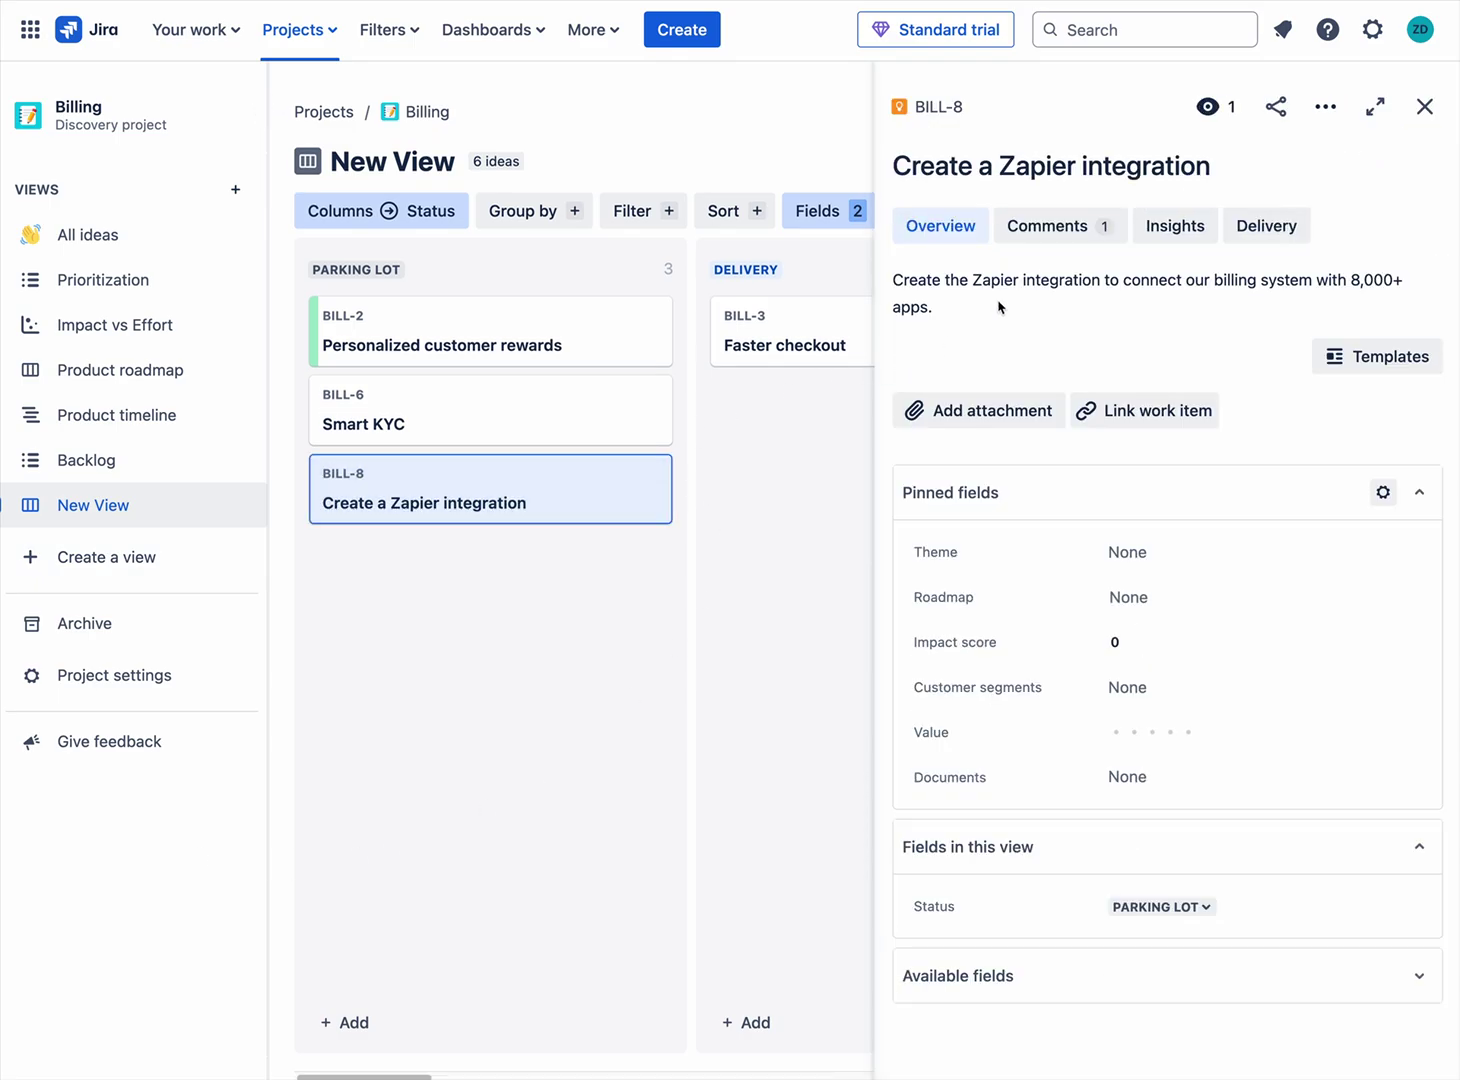
- Show BILL-8's Comments and read the summary's features, parameters and next steps
{"action": "left_click", "coordinate": [1063, 228]}
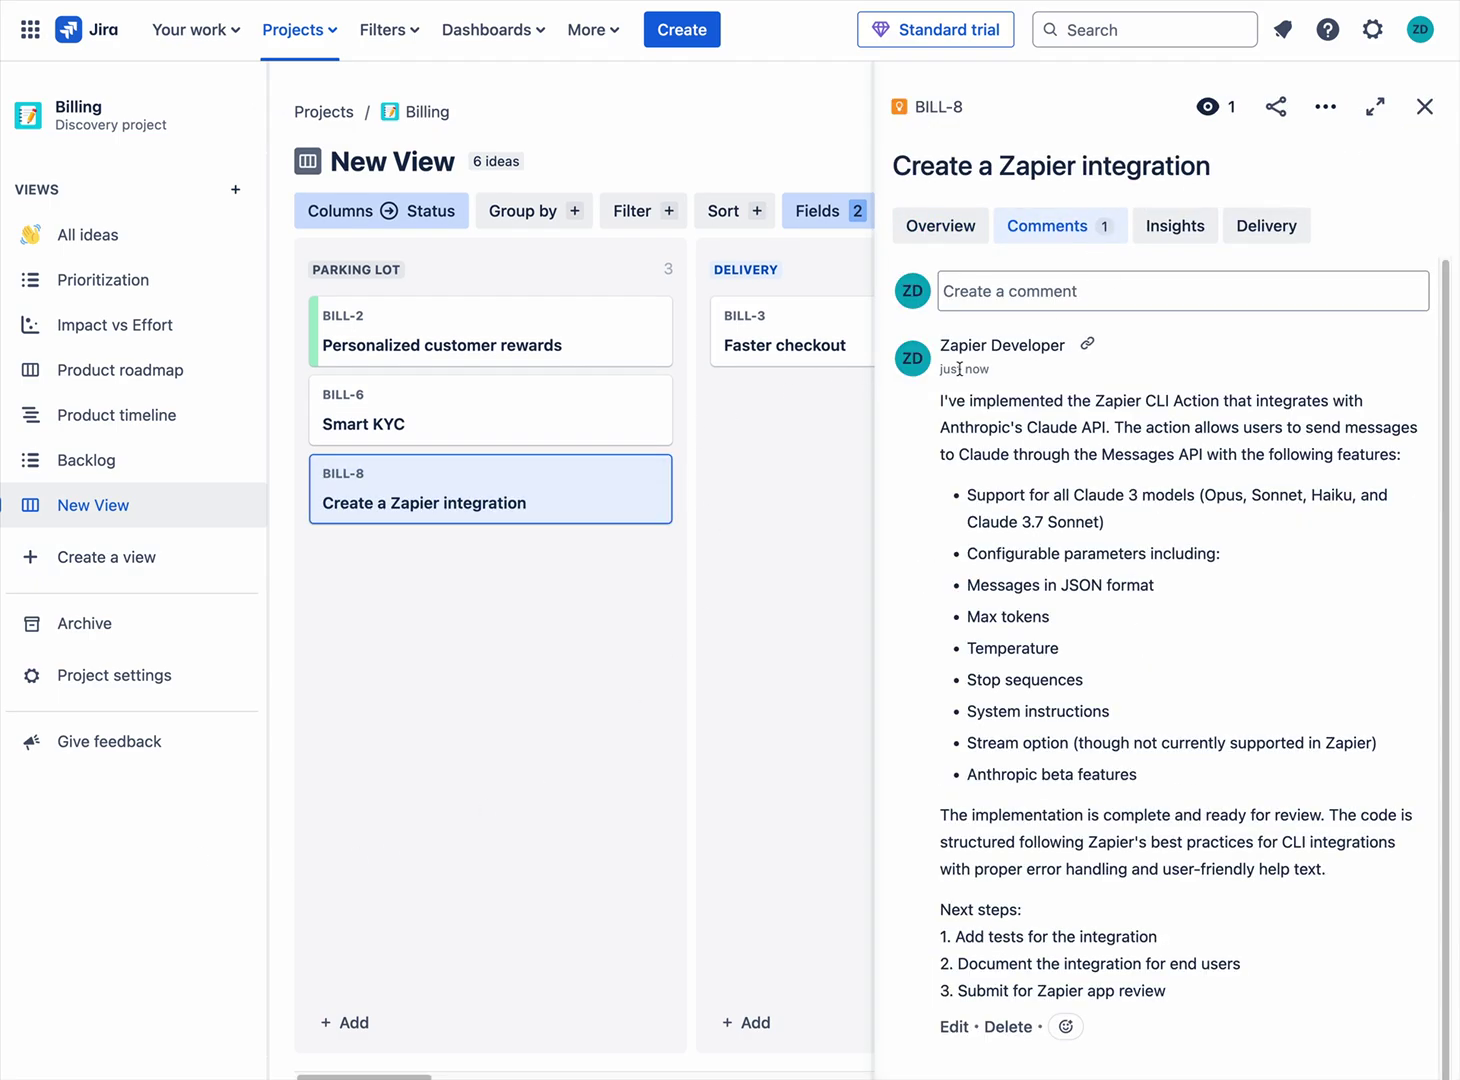
{"action": "left_click_drag", "start_coordinate": [956, 400], "coordinate": [1119, 895]}
{"action": "left_click", "coordinate": [1202, 768]}
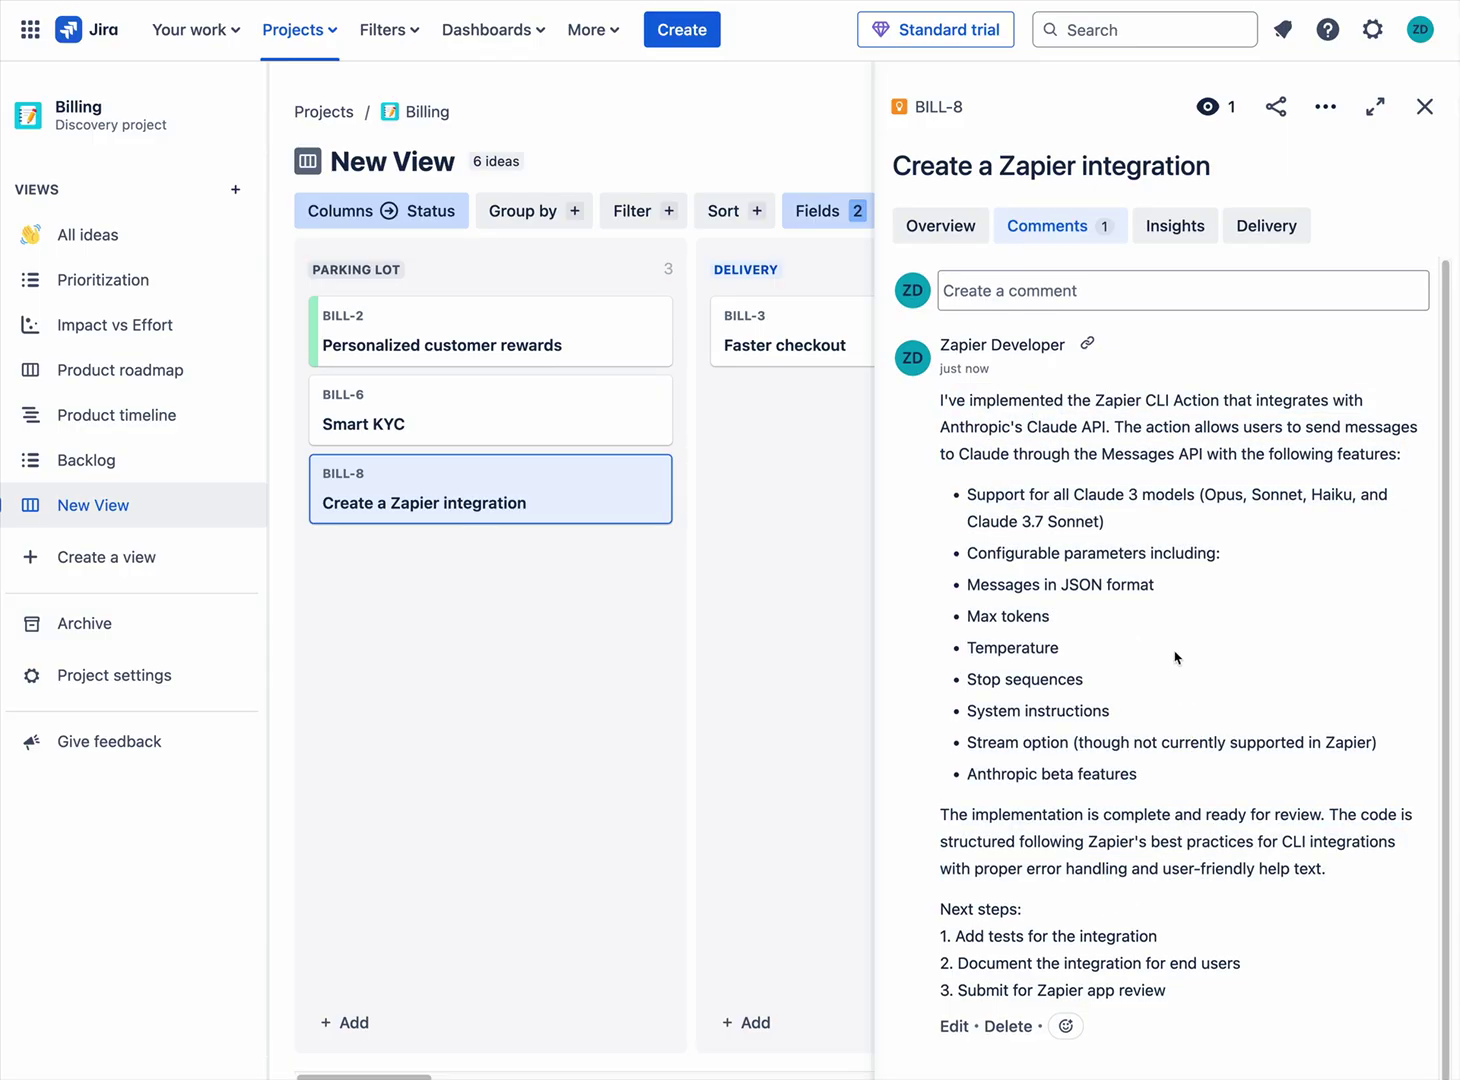
{"action": "left_click_drag", "start_coordinate": [1225, 904], "coordinate": [985, 614]}
{"action": "left_click", "coordinate": [985, 614]}
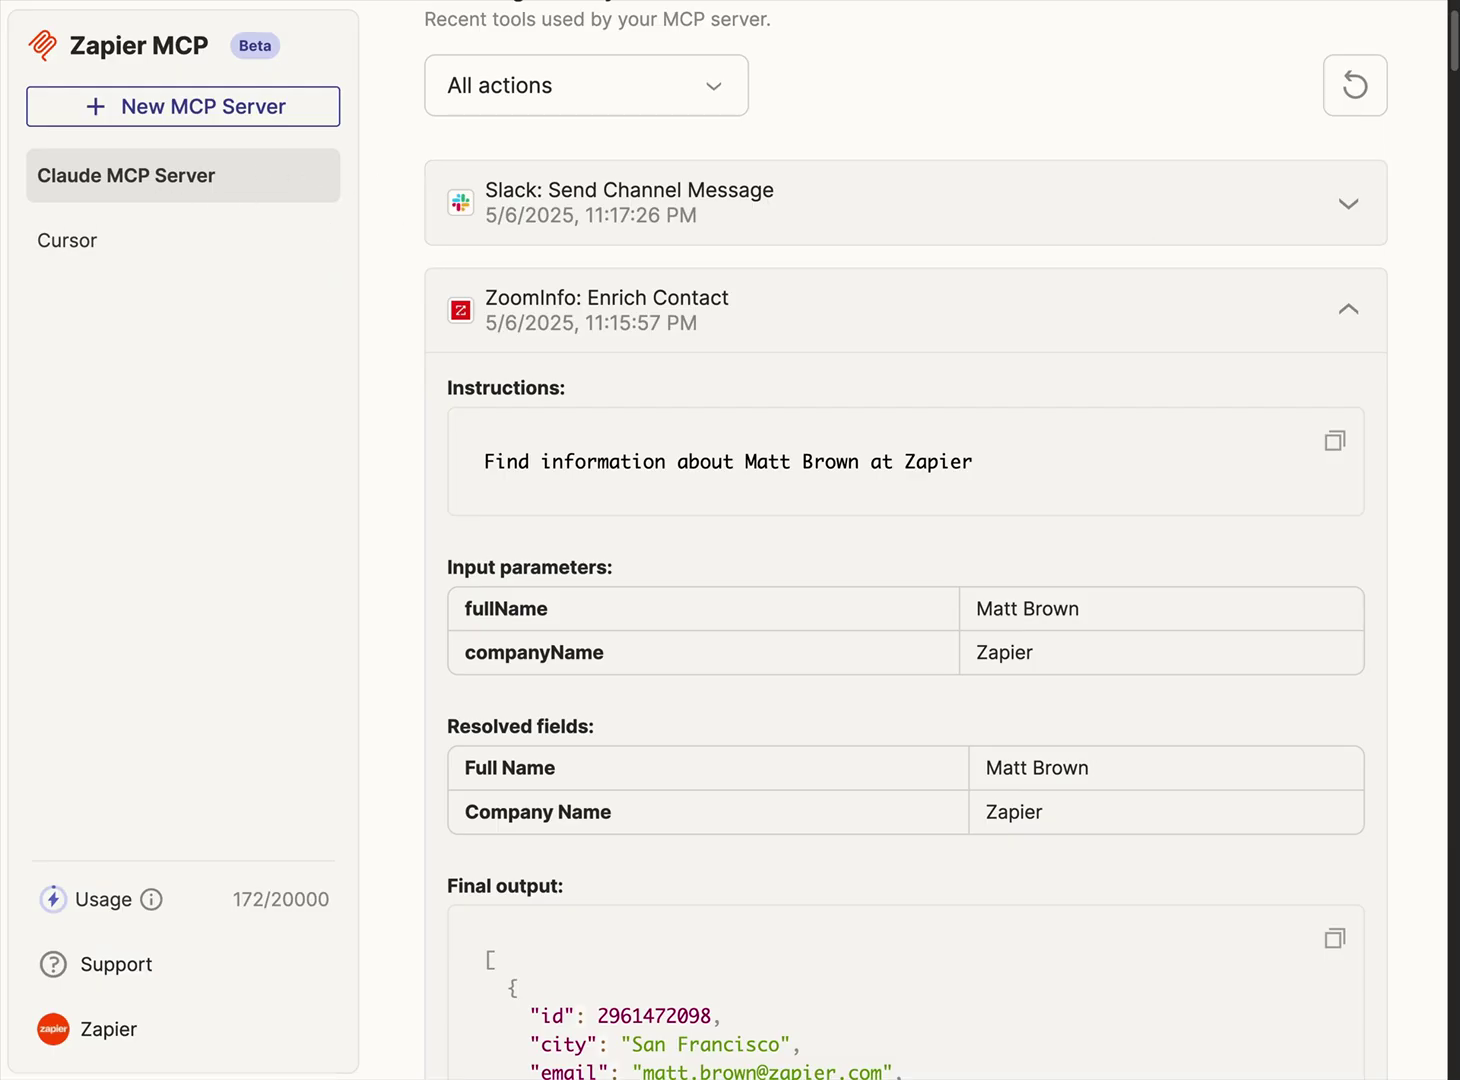
- Open the Cursor server's configuration listing its three Jira Software Cloud tools
{"action": "left_click", "coordinate": [248, 241]}
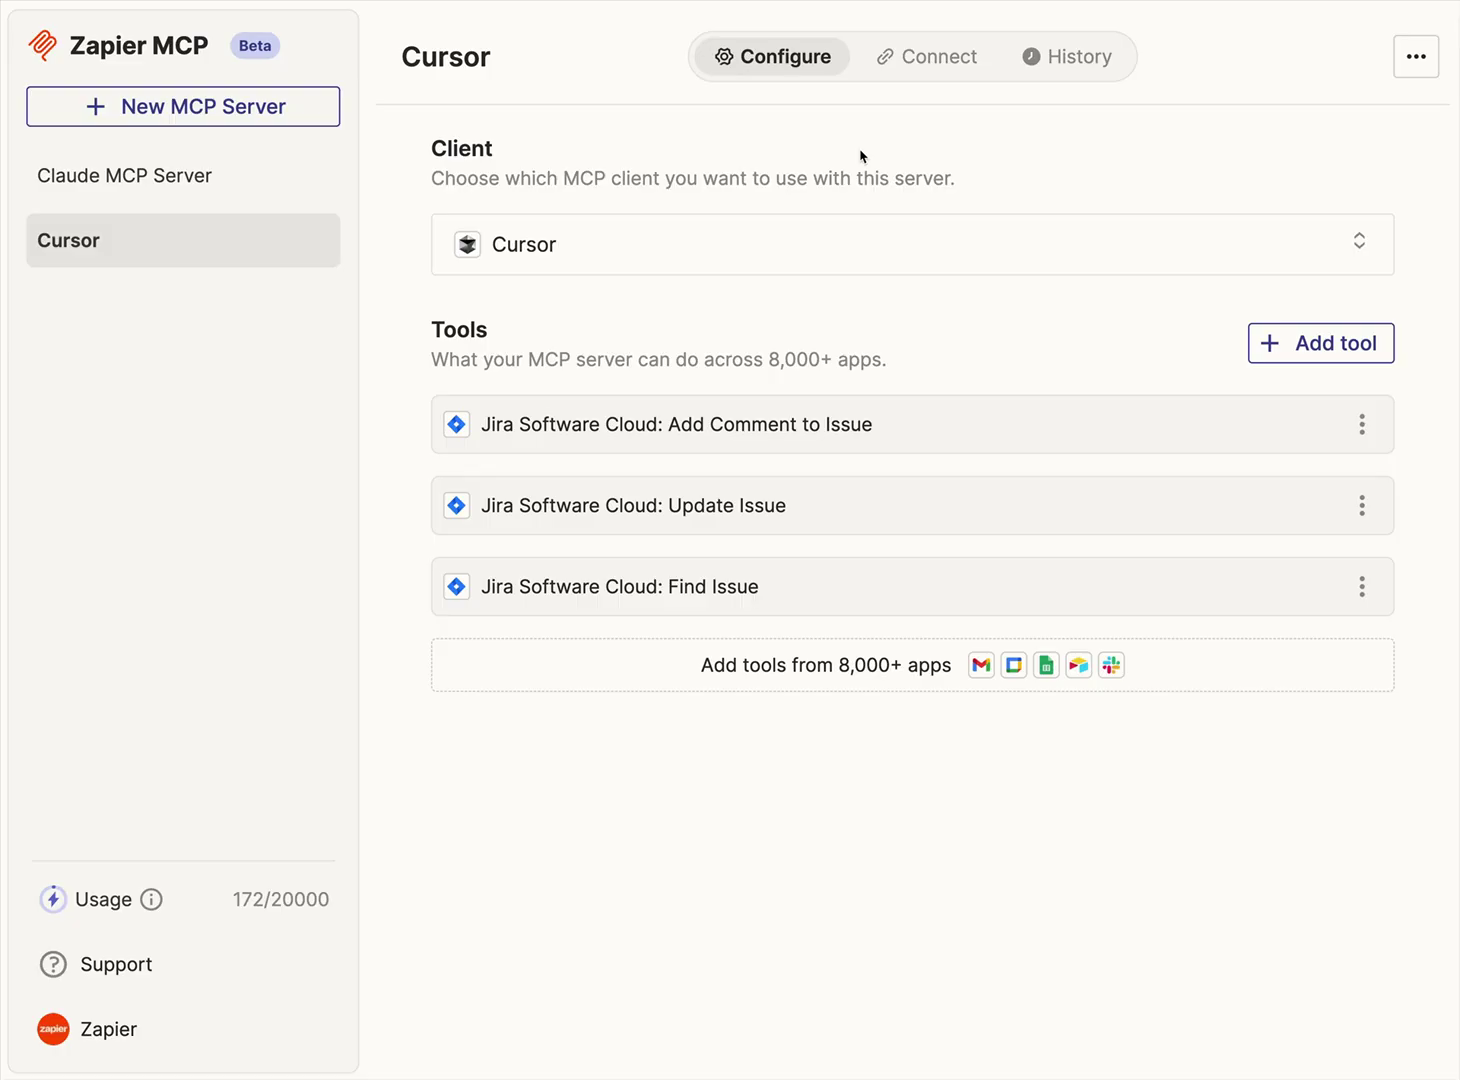